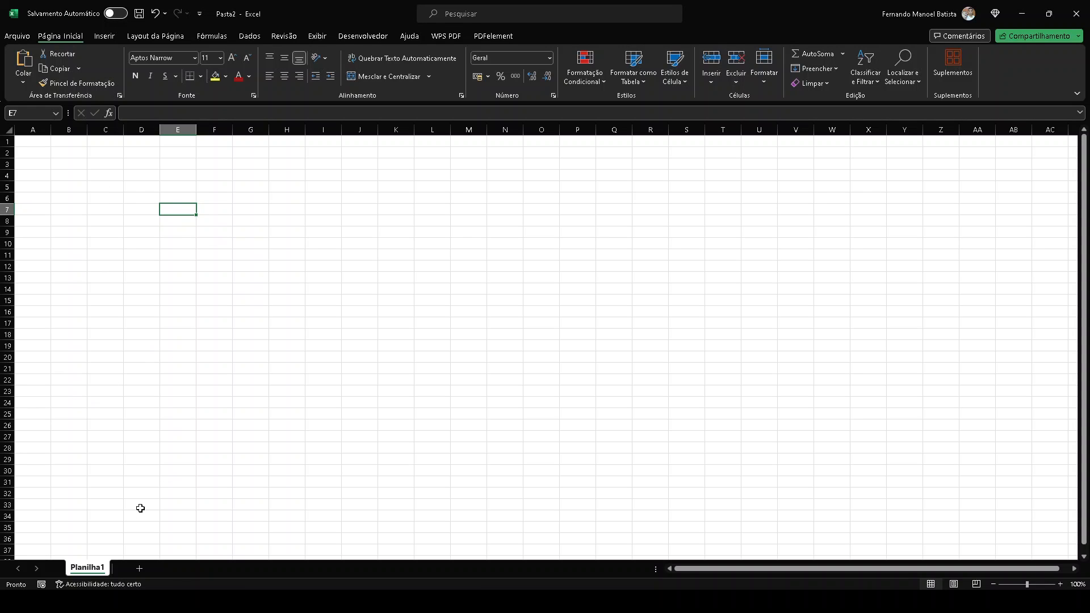
# Step: Rename the sheet Planilha1 as "recursos"
pyautogui.doubleClick(95, 577)
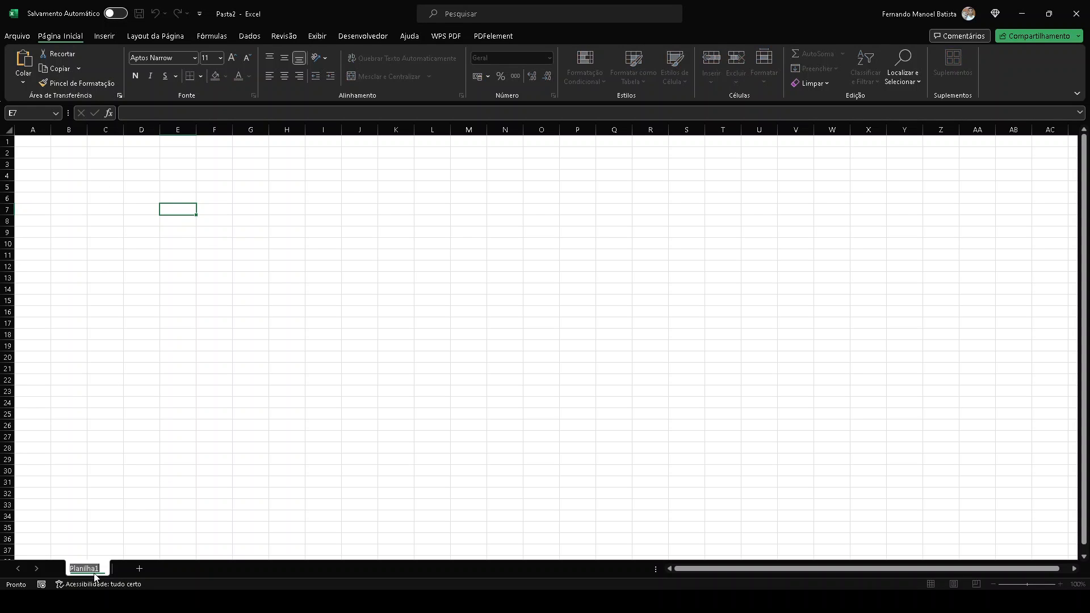
pyautogui.write('recursos')
pyautogui.press('Return')
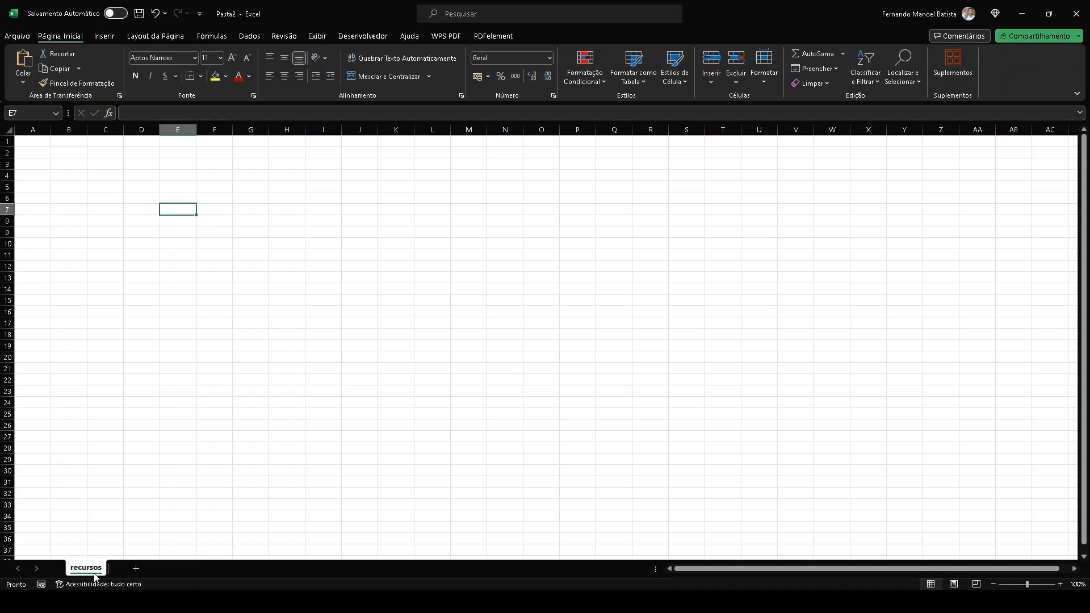
# Step: Enter the heading "nome dos alunos" in A1 and list aluno 01 to aluno 16 below it in A2:A17
pyautogui.hotkey('ctrl', 'Home')
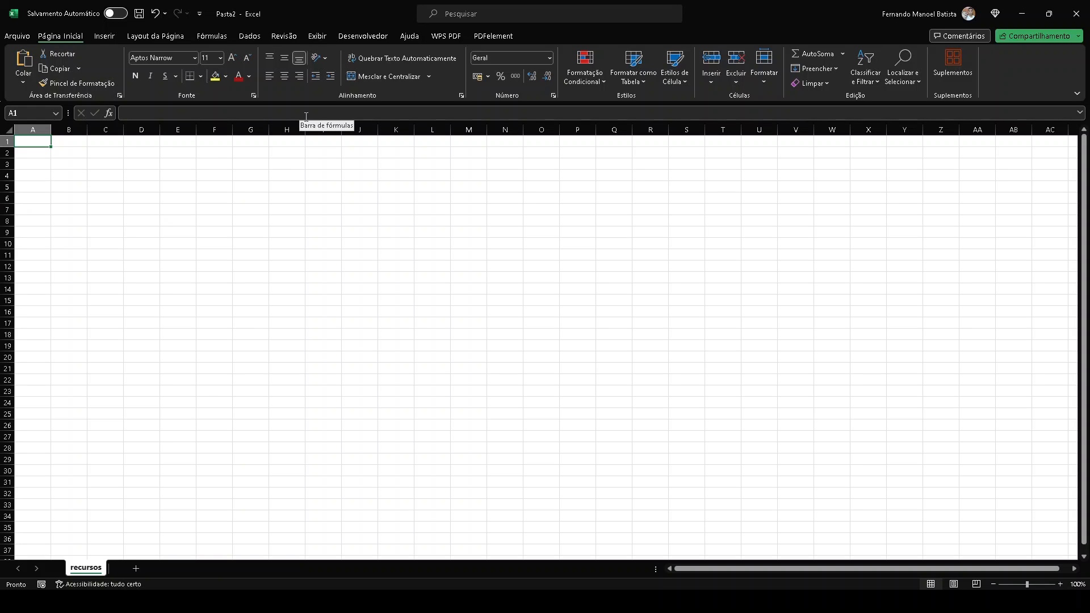
pyautogui.write('nom')
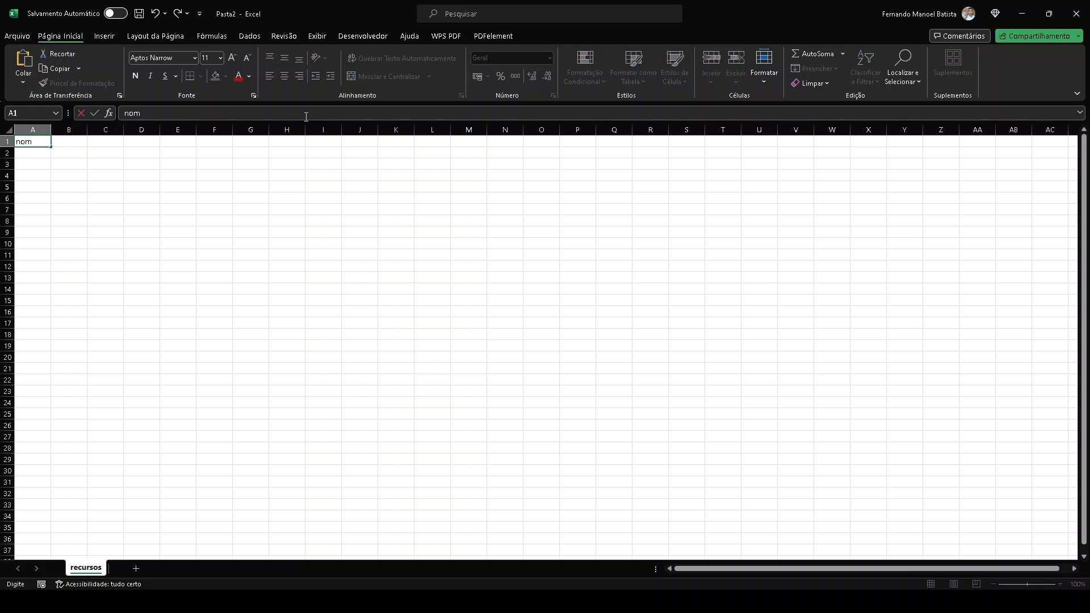
pyautogui.write('e dos alunos')
pyautogui.press('Return')
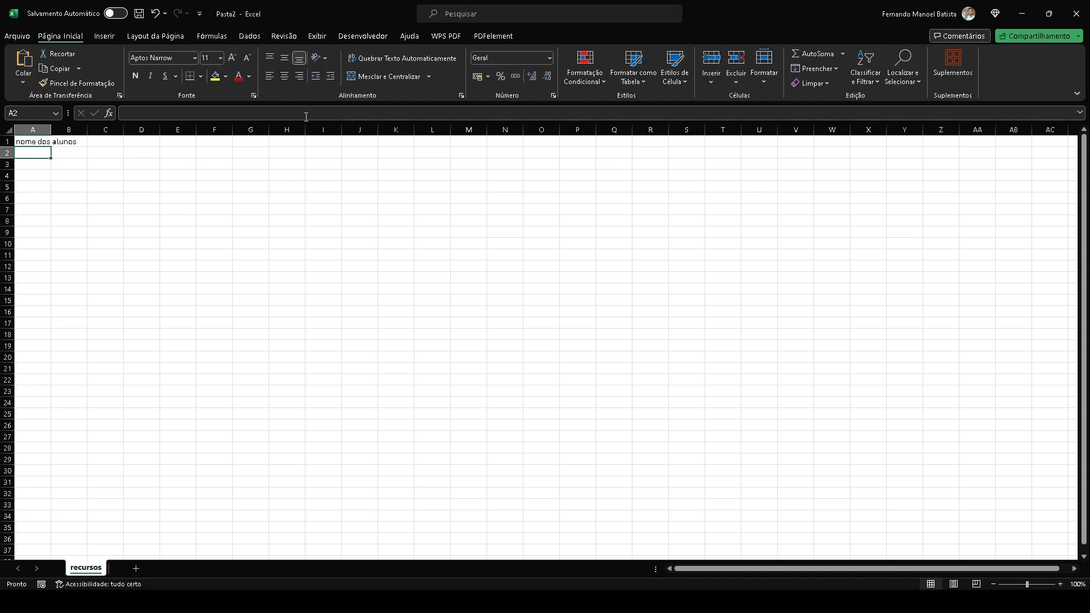
pyautogui.write('aluno 01 aluno 02 aluno 03 aluno 04 aluno 05 aluno 06 aluno 07 aluno 08 aluno 09 aluno 10 aluno 11 aluno 12 aluno 13 aluno 14 aluno 15 aluno 16')
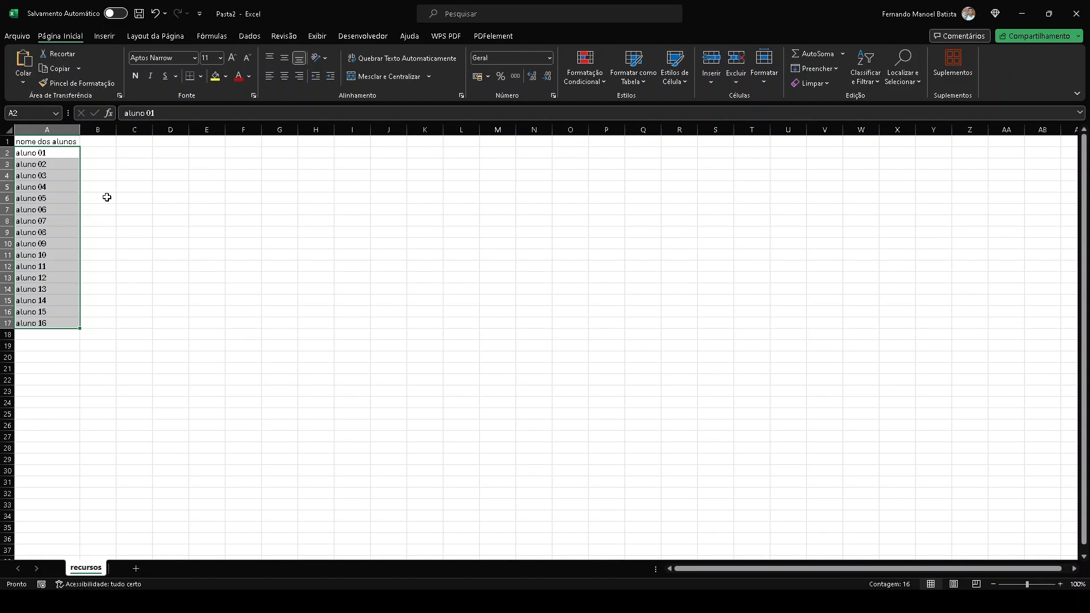
# Step: Enter the heading "registro" in D1 with the options "presente" and "falta" in D2 and D3
pyautogui.click(178, 144)
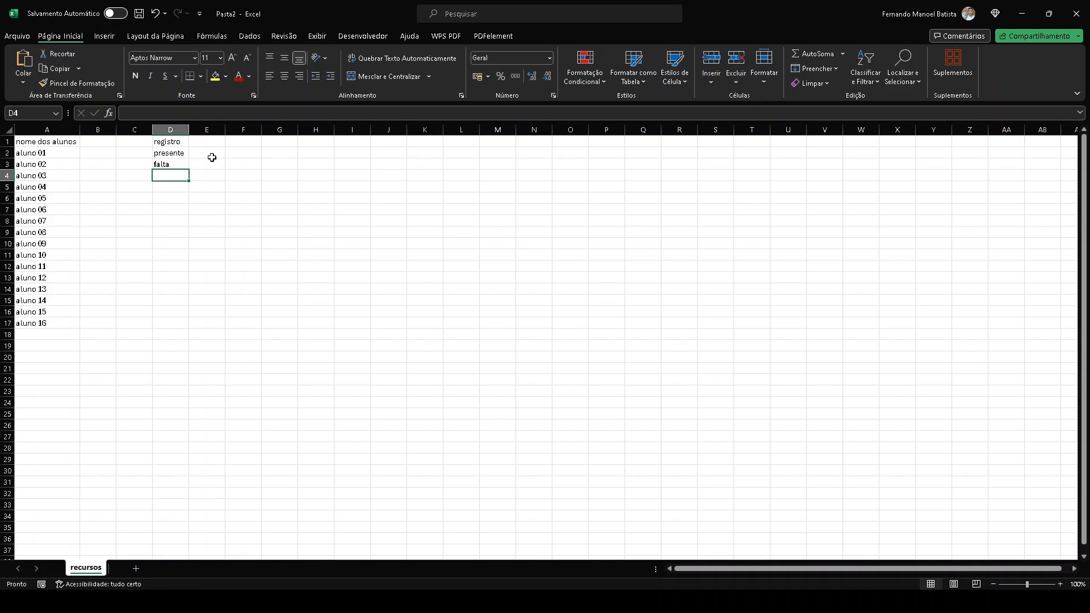
pyautogui.click(175, 144)
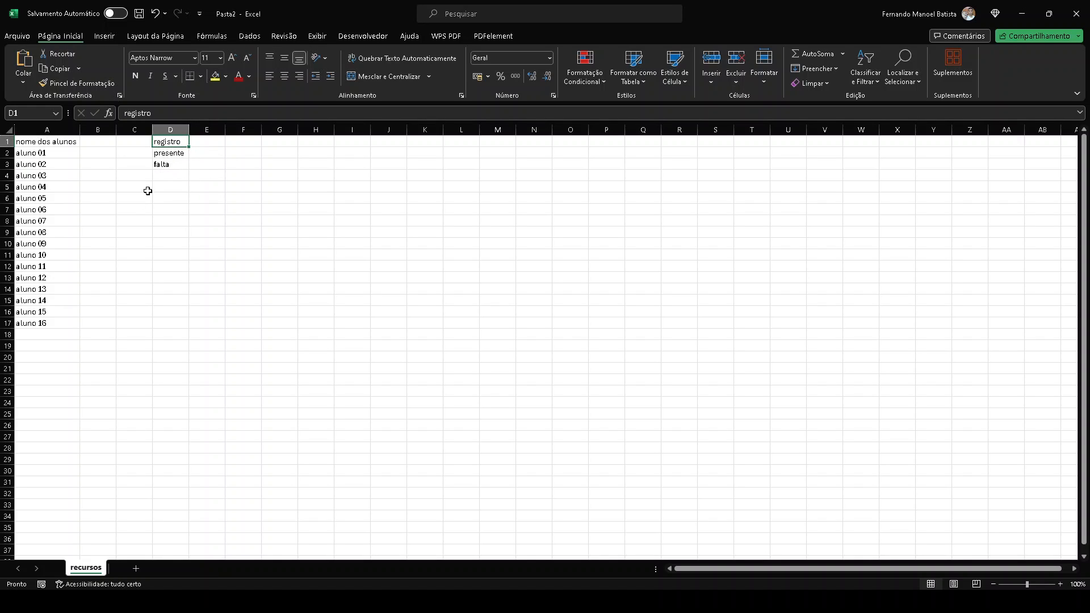
pyautogui.click(175, 154)
pyautogui.click(176, 166)
# Step: Enter "total de aulas" in F1 with the value 5 in F2, and fit column F to its content
pyautogui.click(241, 140)
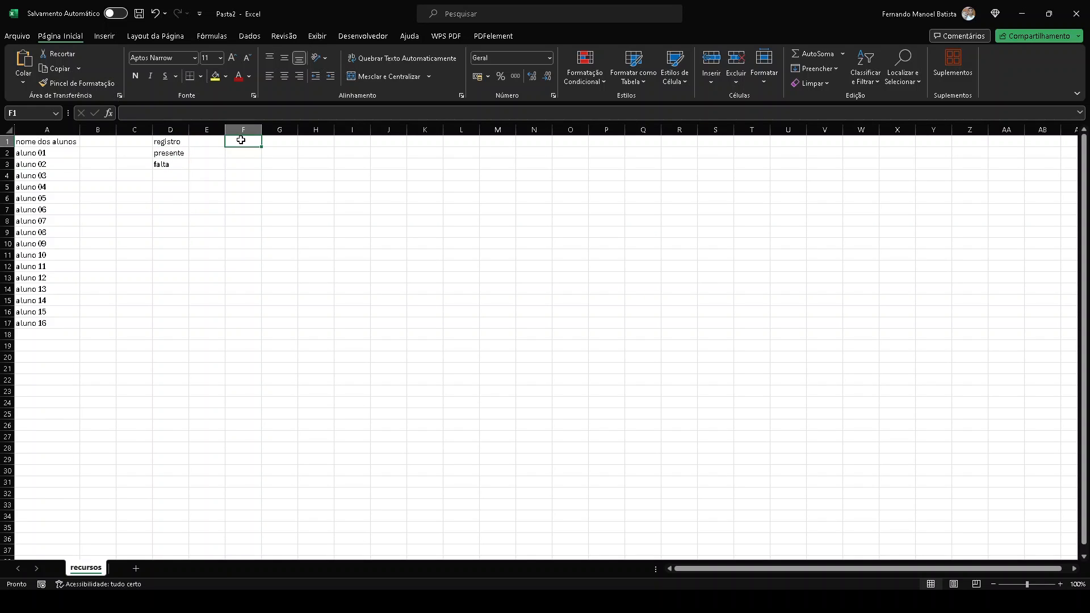
pyautogui.write('total de aulas')
pyautogui.press('Return')
pyautogui.write('5')
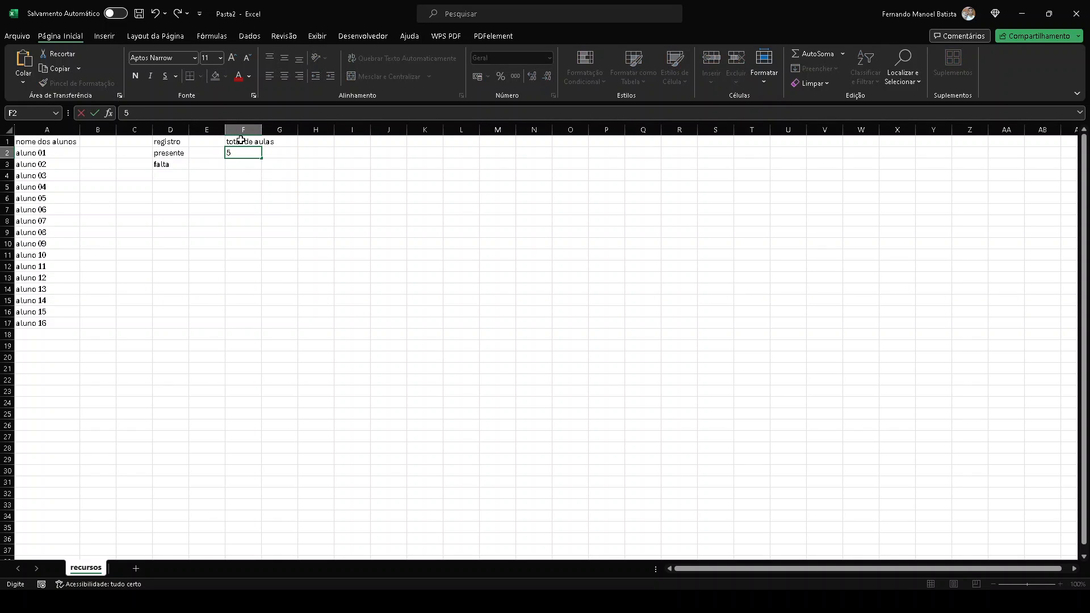
pyautogui.press('Return')
pyautogui.doubleClick(262, 130)
# Step: Enter "frequencia mínima em %" in H1 with the value 75 in H2, and fit column H to its content
pyautogui.click(335, 143)
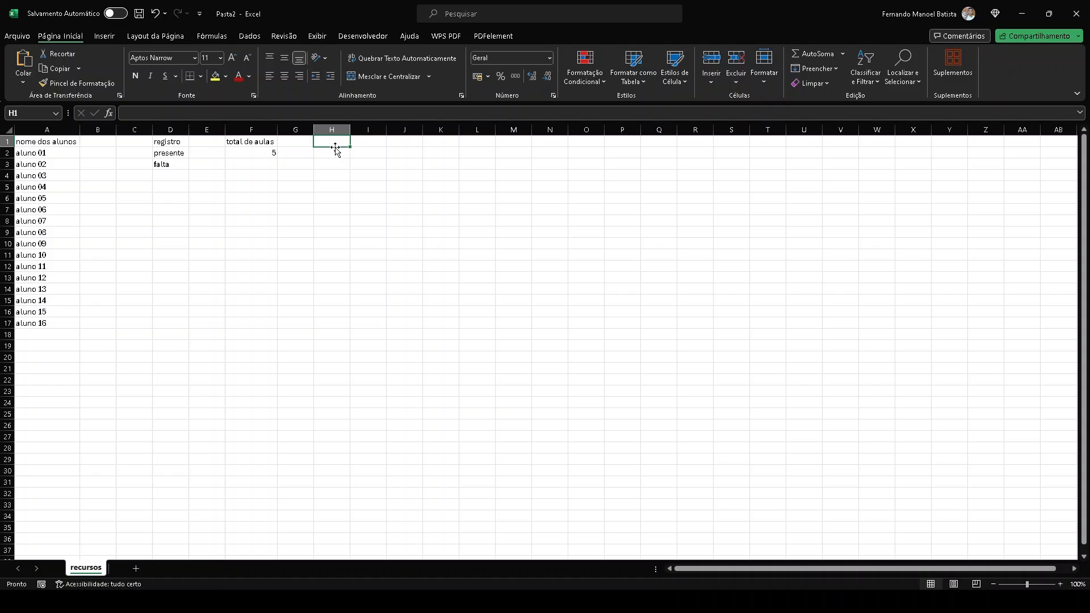
pyautogui.write('frequencia mínima em %')
pyautogui.press('Return')
pyautogui.write('75')
pyautogui.press('Return')
pyautogui.doubleClick(350, 130)
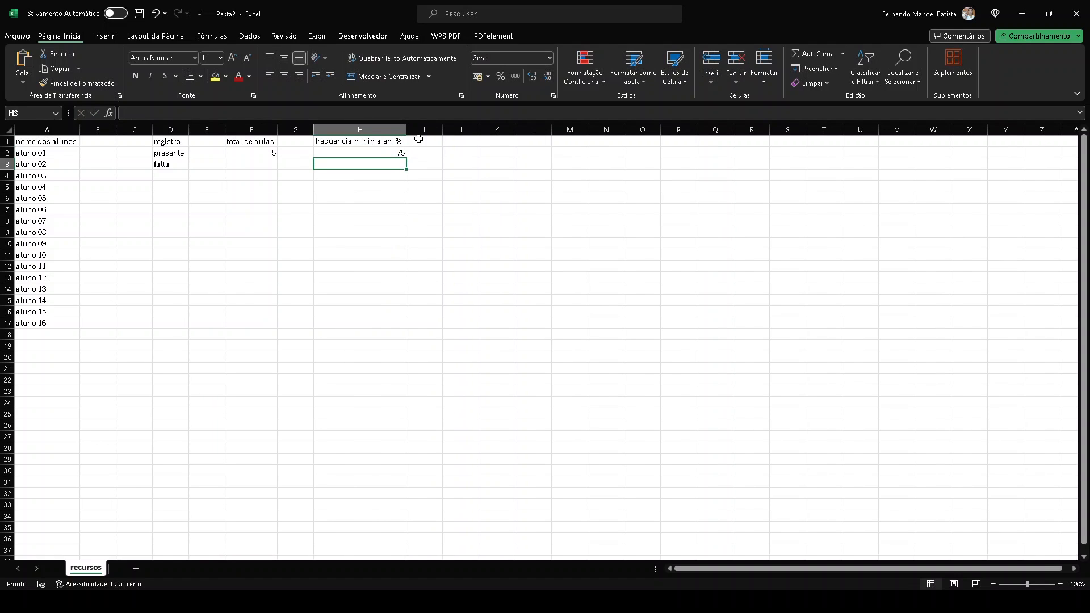
# Step: Add a second sheet and name it "registro de frequencia"
pyautogui.click(136, 571)
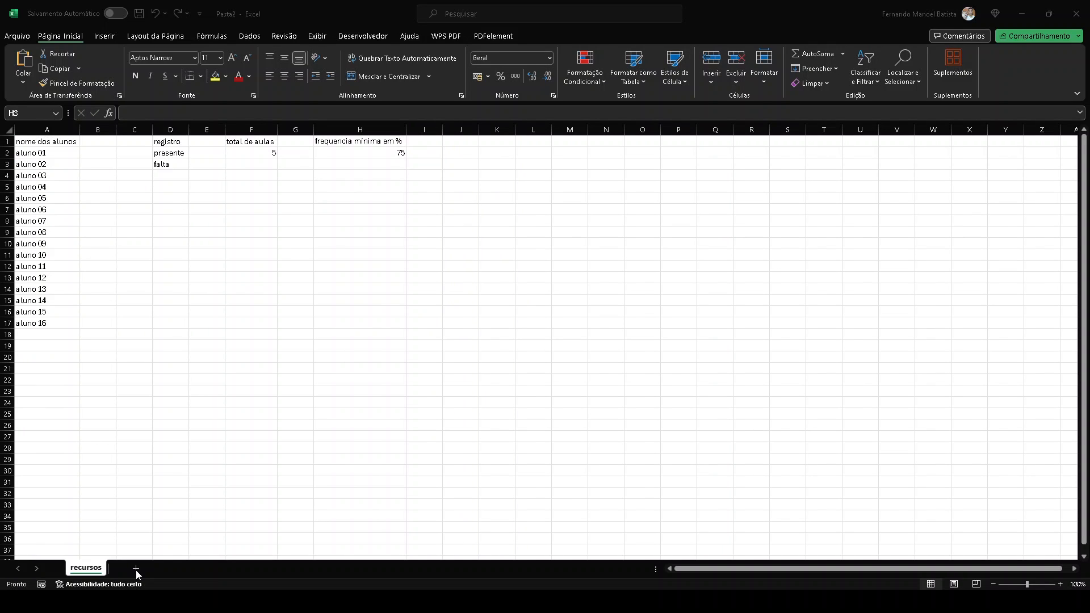
pyautogui.click(136, 571)
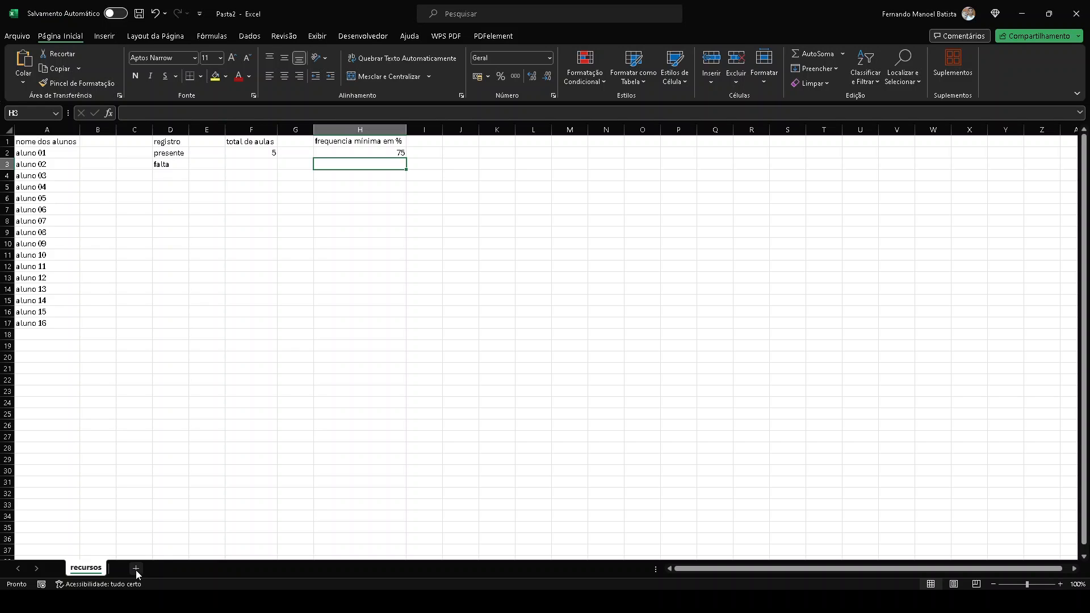
pyautogui.doubleClick(136, 572)
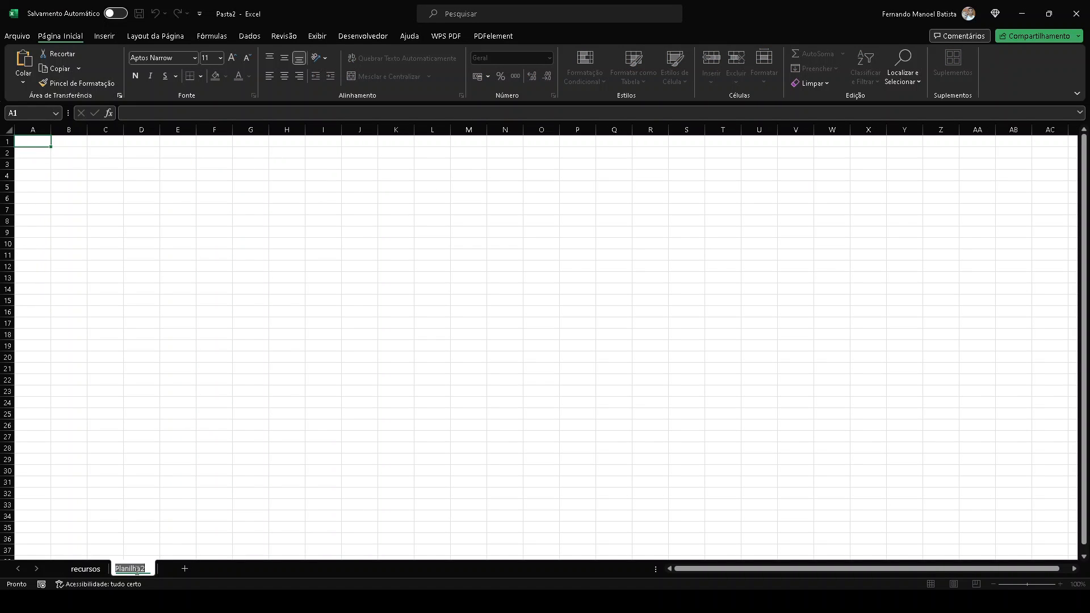
pyautogui.write('registro de frequencia')
# Step: Enter the month "janeiro" in B2 and the day numbers 1 to 5 across B3:F3
pyautogui.click(71, 154)
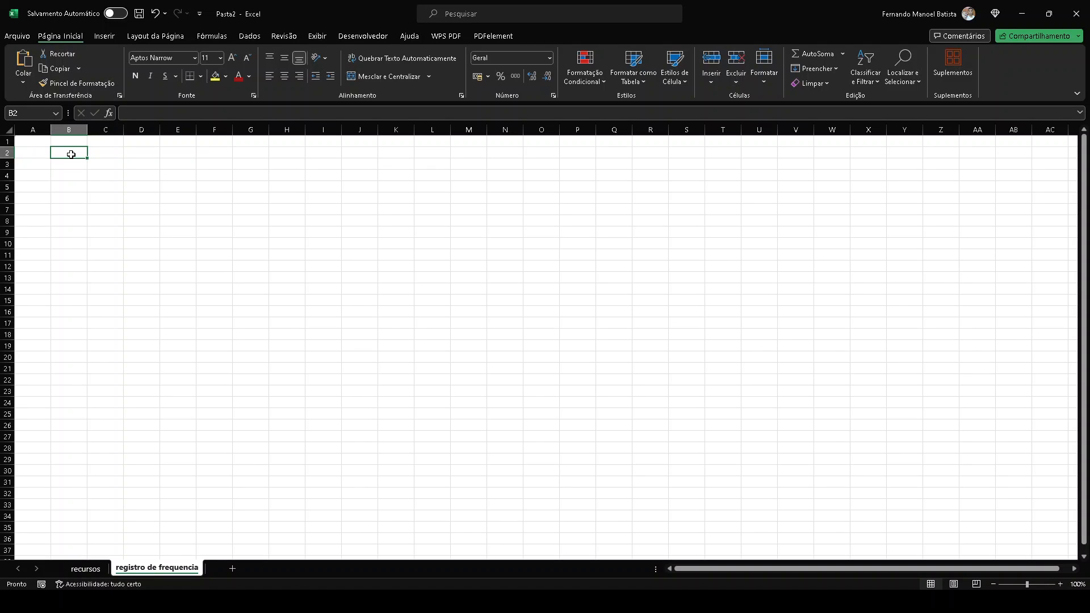
pyautogui.write('janeiro')
pyautogui.press('Return')
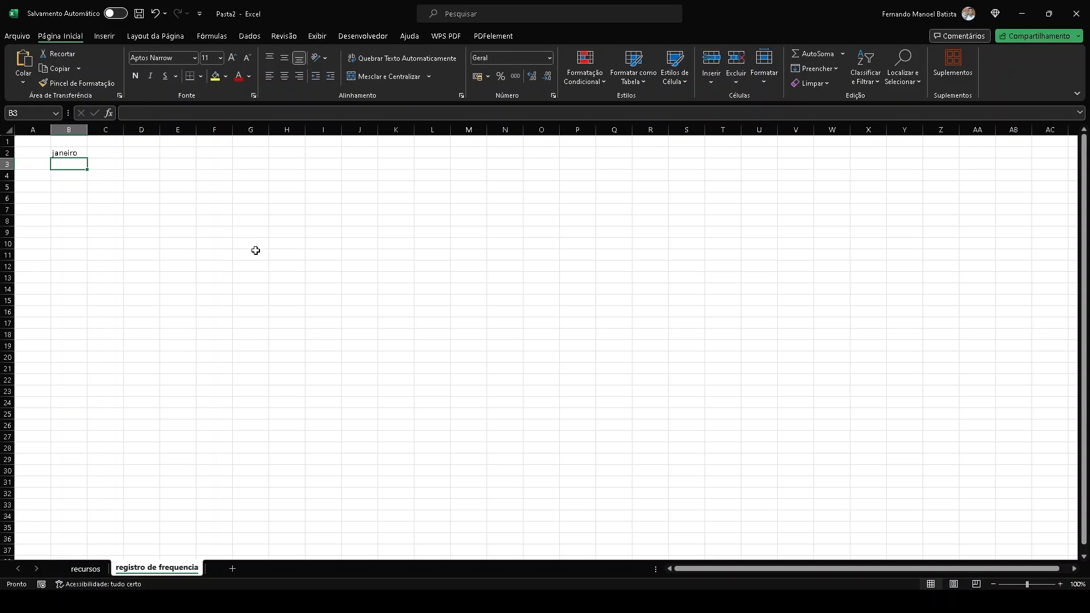
pyautogui.write('1\t2\t3\t4\t5')
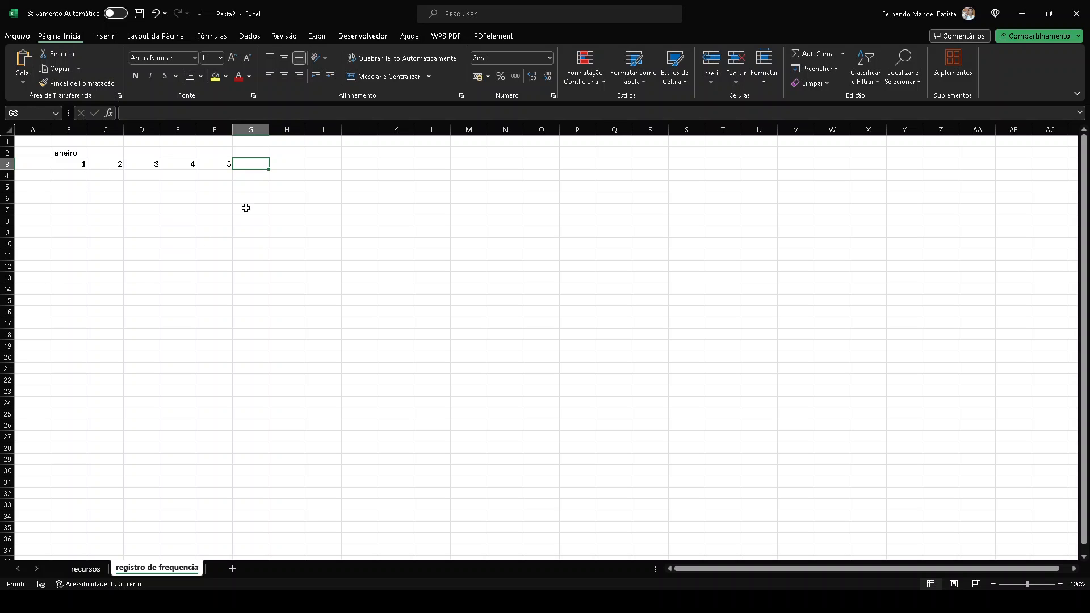
# Step: Enter the heading "nomes dos alunos" in A3
pyautogui.click(33, 164)
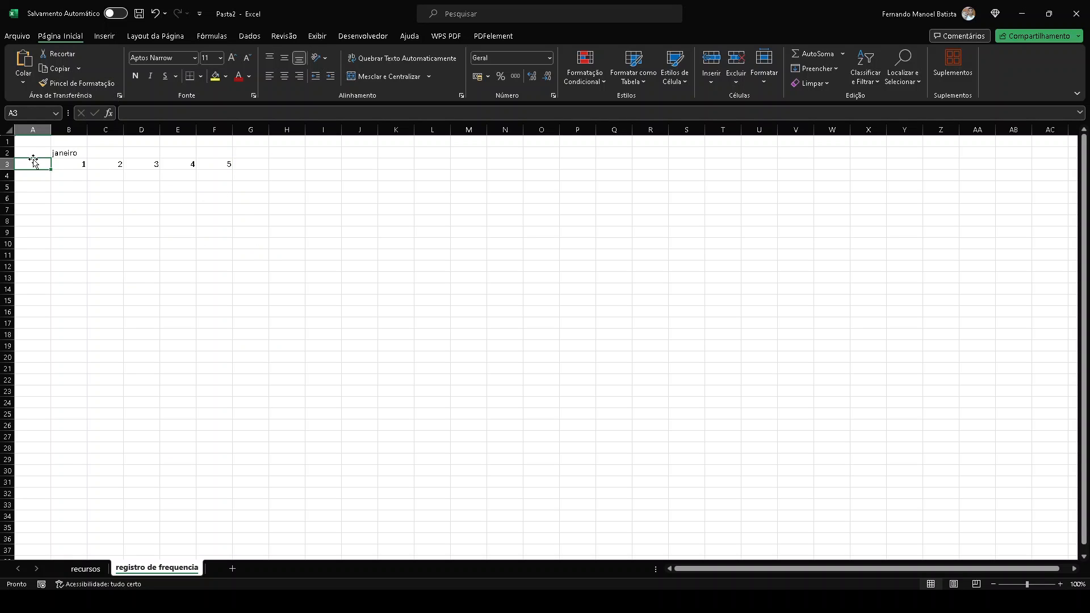
pyautogui.write('nomes dos alunos')
pyautogui.press('Return')
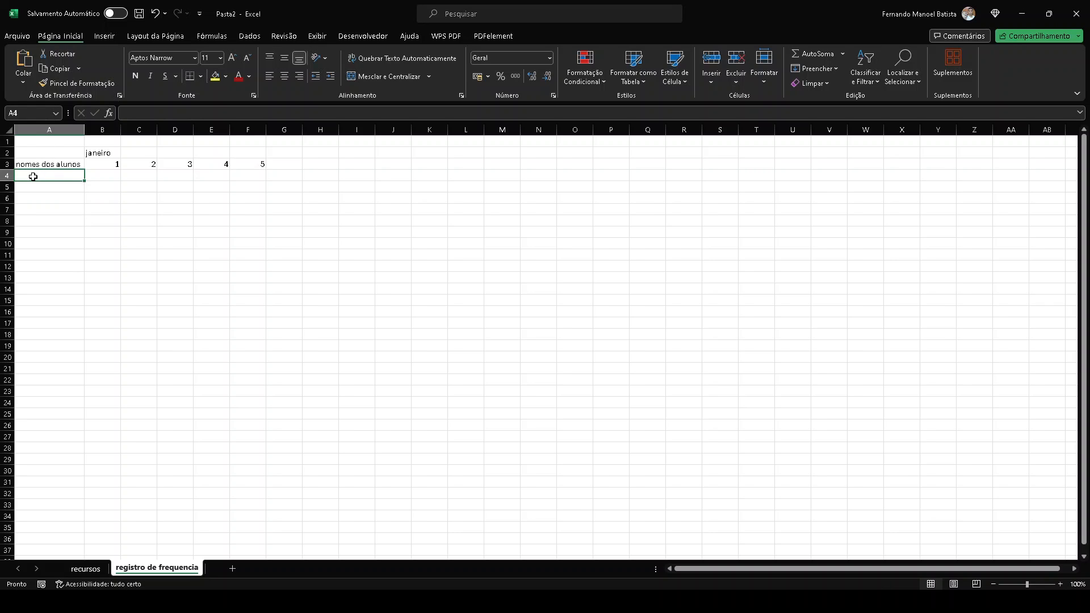
# Step: Link cell A4 to the first student name with the formula =recursos!A2
pyautogui.write('=')
pyautogui.click(91, 569)
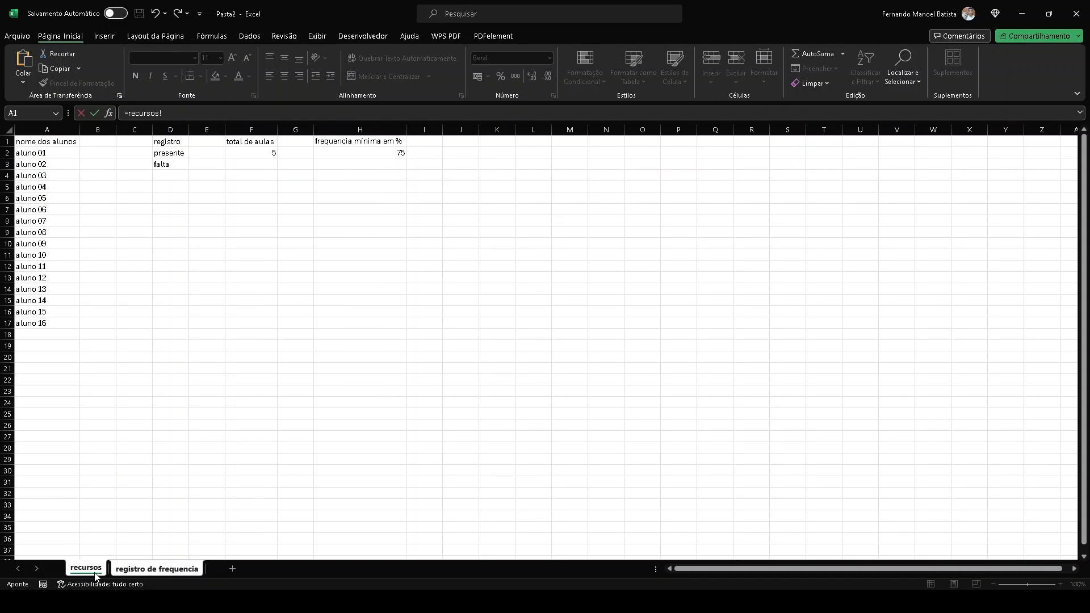
pyautogui.click(55, 154)
pyautogui.press('Return')
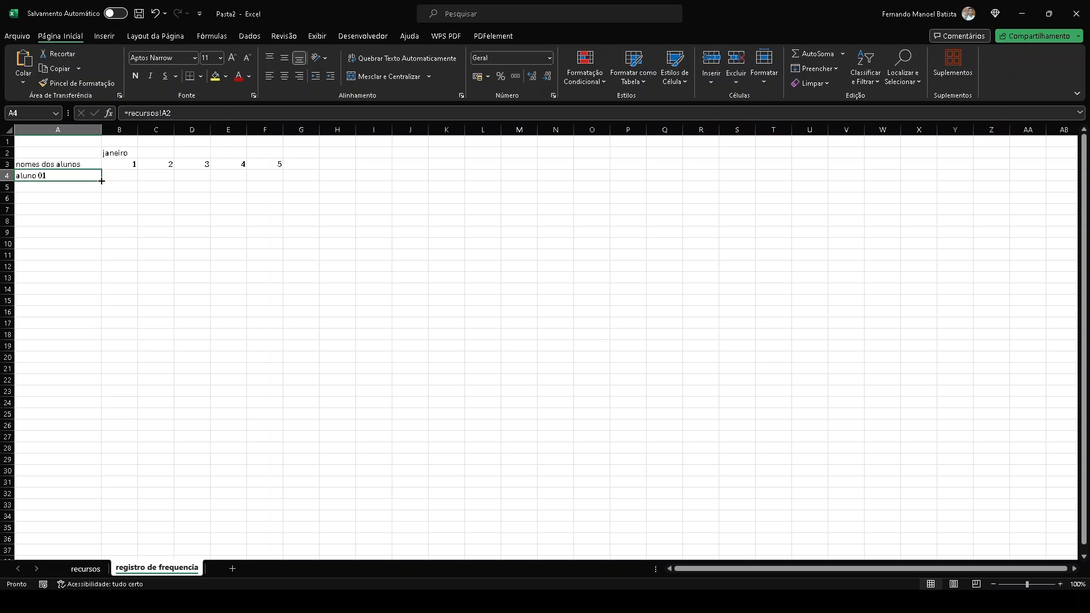
# Step: Fill the student name formula from A4 down to A23 and clear the surplus cells A20:A23
pyautogui.moveTo(102, 181); pyautogui.dragTo(94, 396)
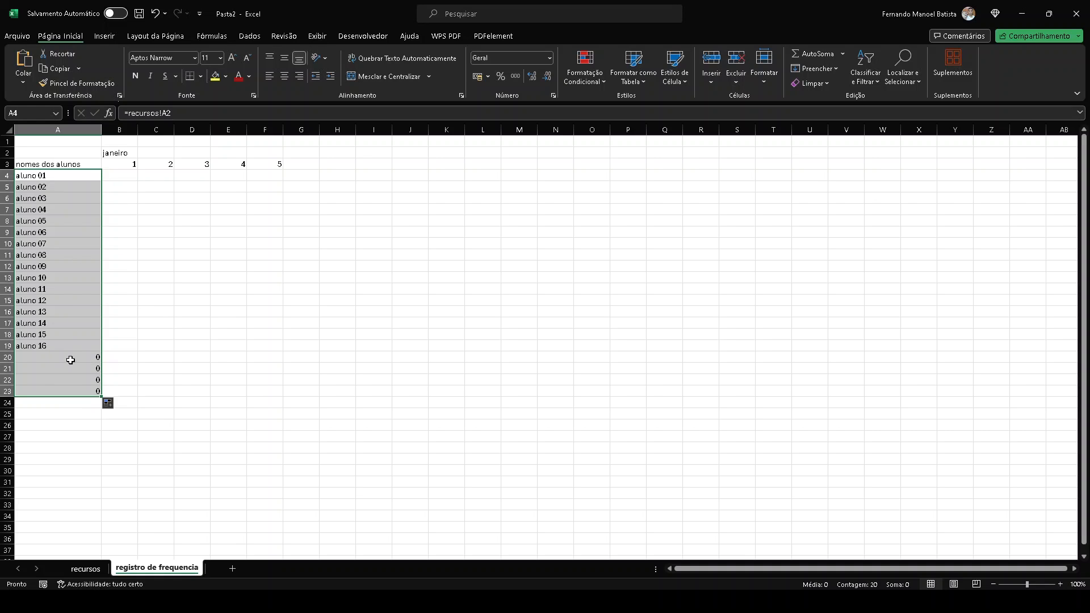
pyautogui.moveTo(44, 357); pyautogui.dragTo(54, 391)
pyautogui.hotkey('ctrl', 'z')
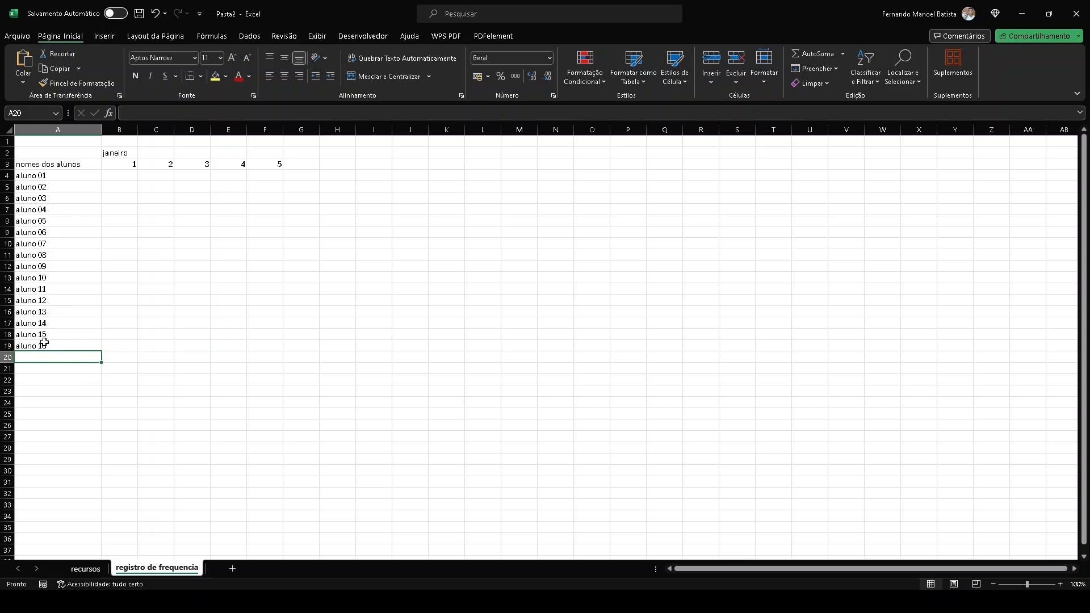
# Step: Enter the heading "totral de presenças" in G3, beside the day numbers
pyautogui.moveTo(129, 164); pyautogui.dragTo(280, 165)
pyautogui.click(296, 164)
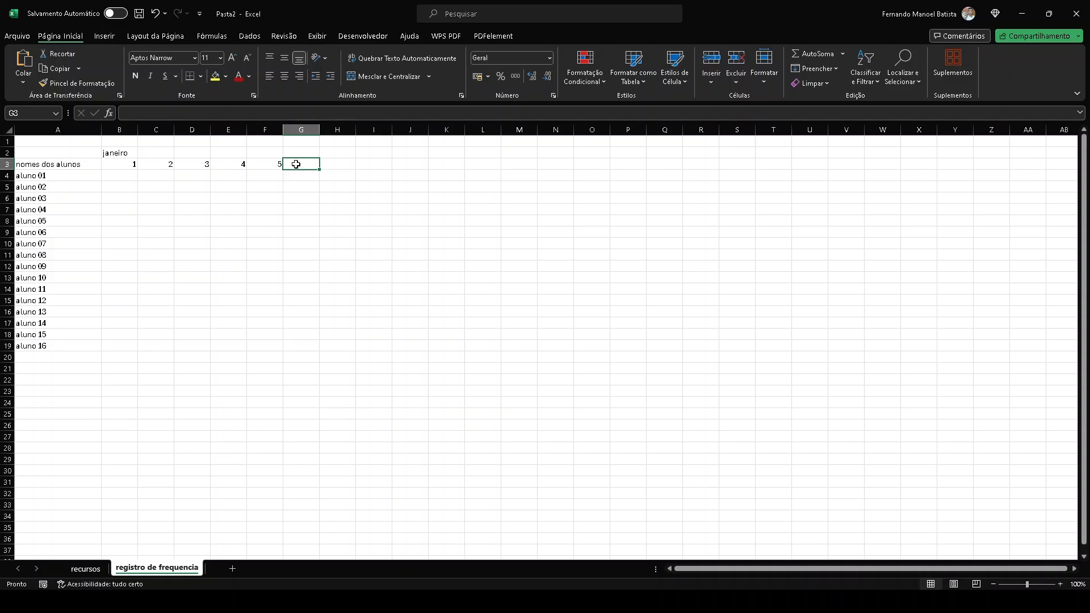
pyautogui.write('totral de presenças')
pyautogui.press('Return')
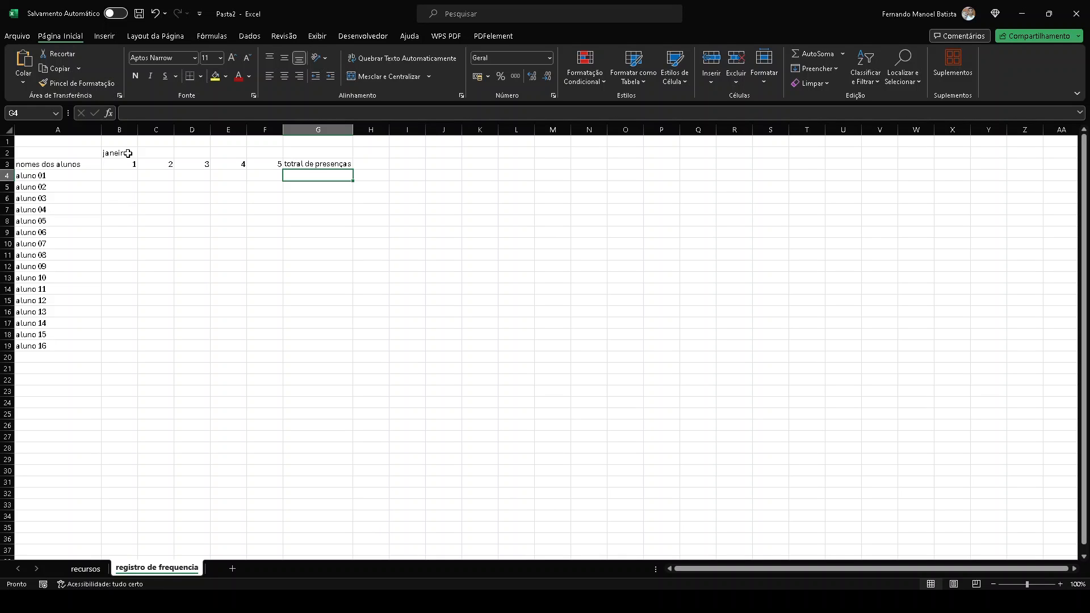
# Step: Merge and center the "janeiro" heading across B2:G2
pyautogui.moveTo(124, 154); pyautogui.dragTo(322, 151)
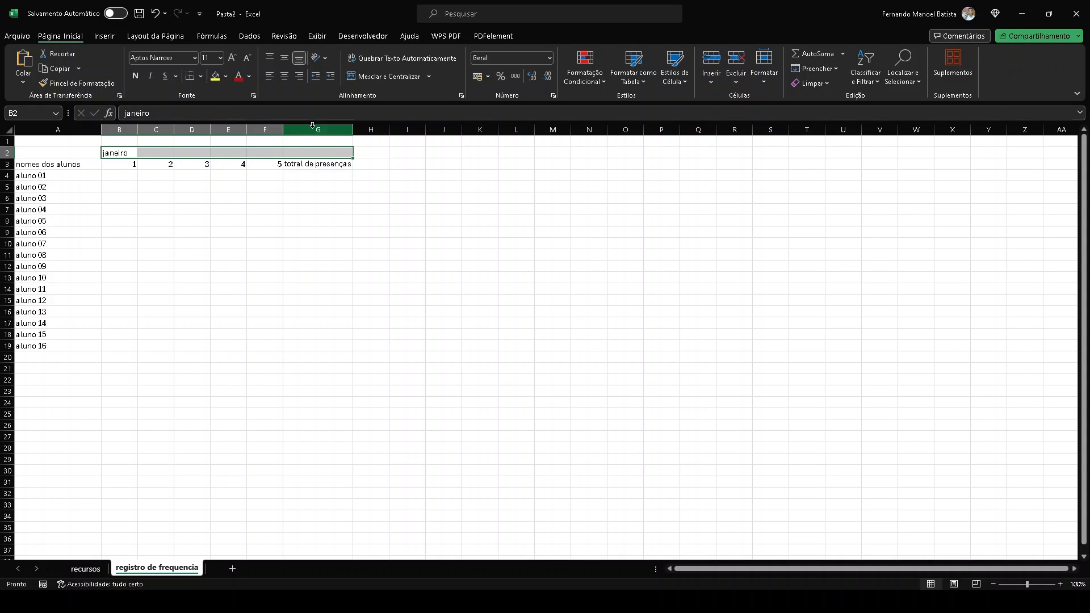
pyautogui.click(393, 77)
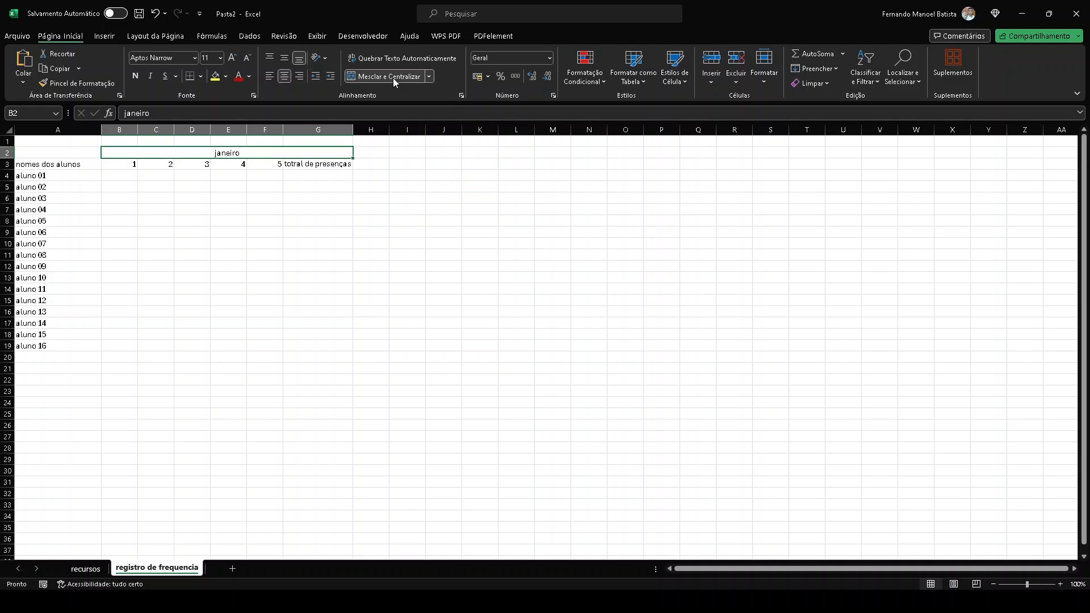
pyautogui.hotkey('ctrl', 'z')
pyautogui.click(116, 180)
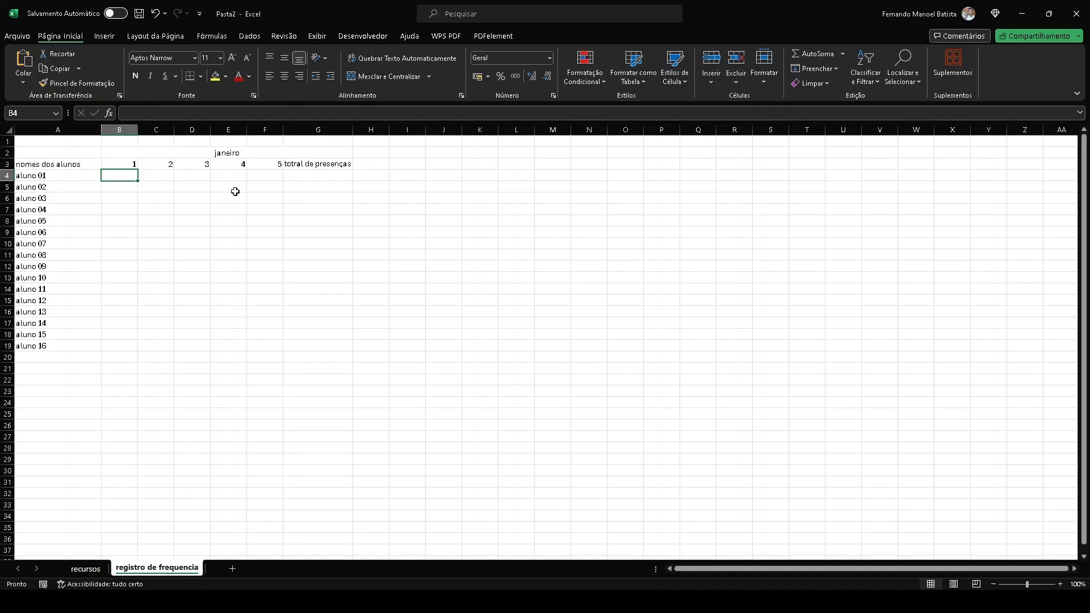
pyautogui.moveTo(118, 164); pyautogui.dragTo(262, 169)
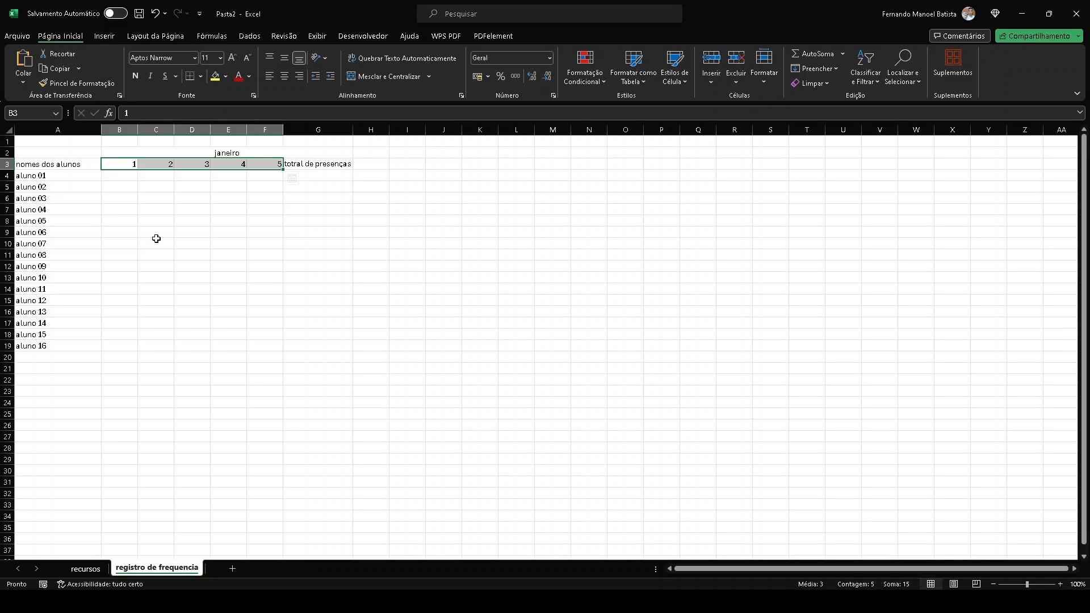
pyautogui.press('Down')
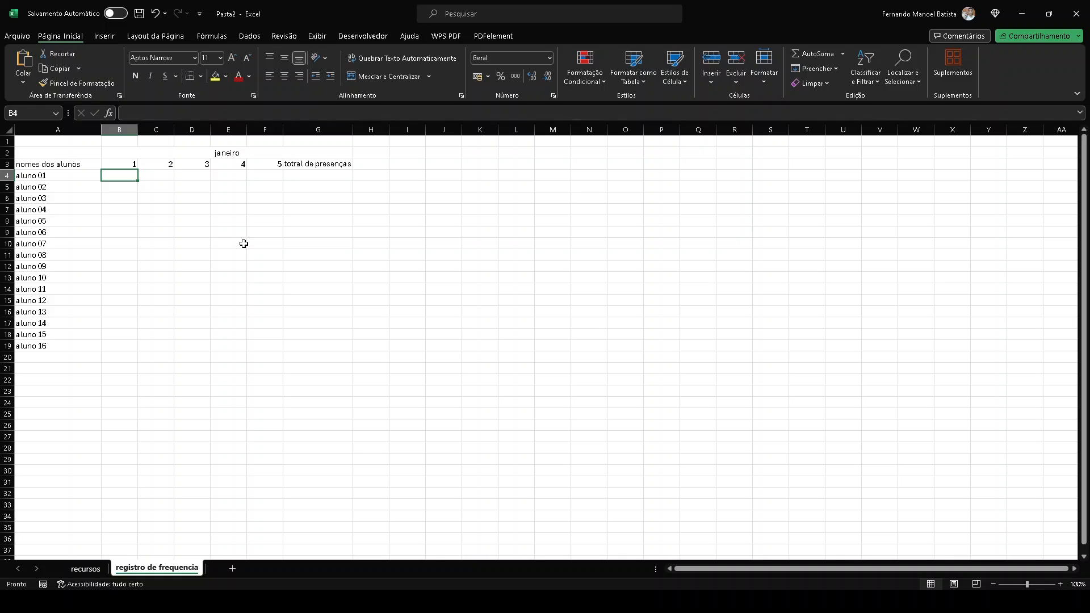
# Step: Add list data validation to B4:F19 using the source =recursos!$D$2:$D$3
pyautogui.moveTo(118, 176); pyautogui.dragTo(264, 345)
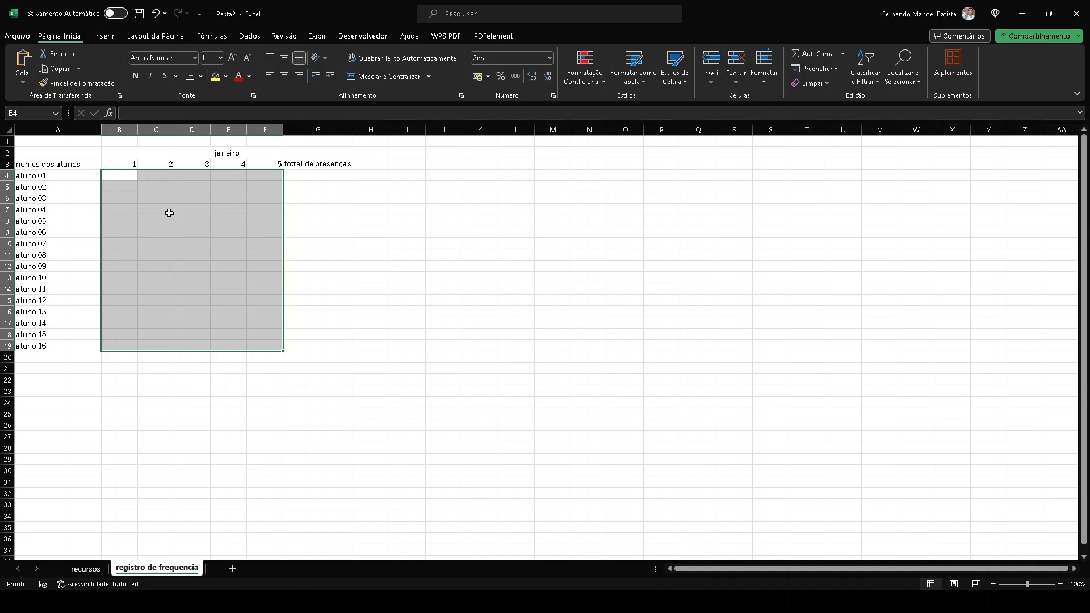
pyautogui.click(250, 36)
pyautogui.click(692, 84)
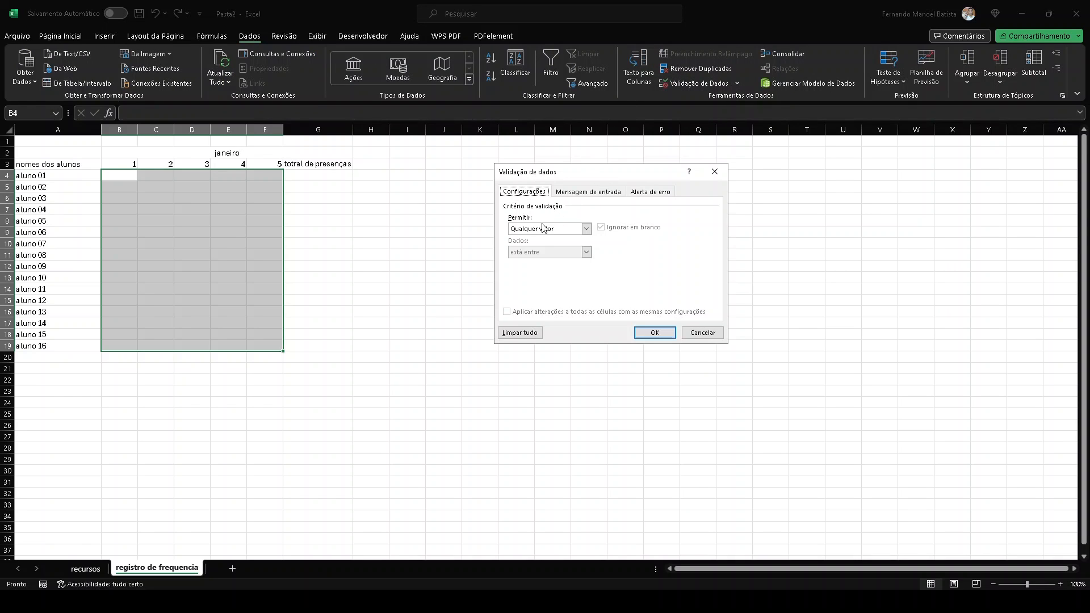
pyautogui.click(572, 236)
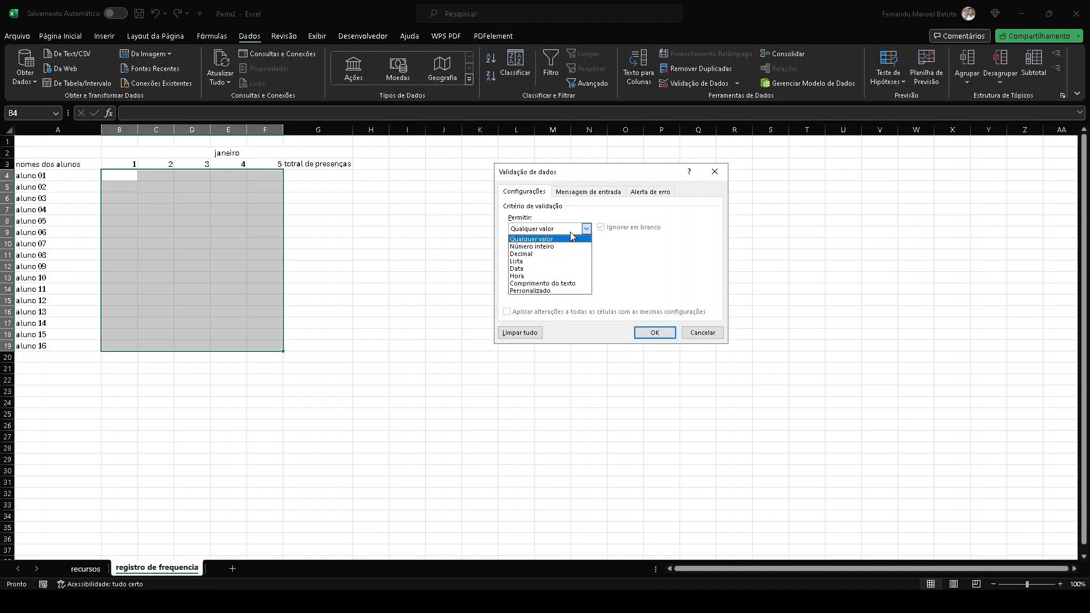
pyautogui.click(515, 261)
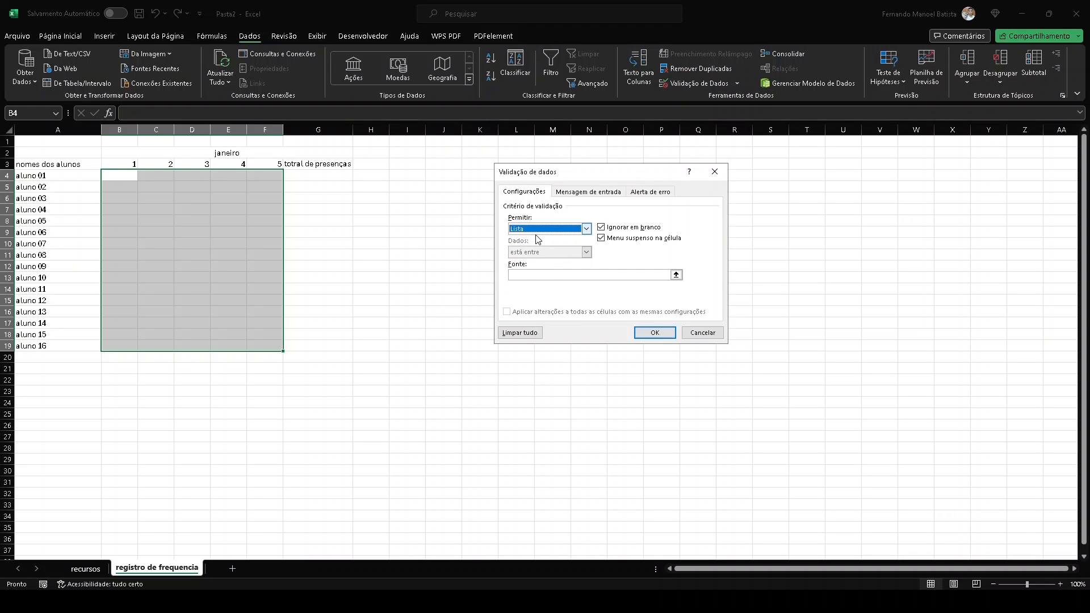
pyautogui.click(676, 274)
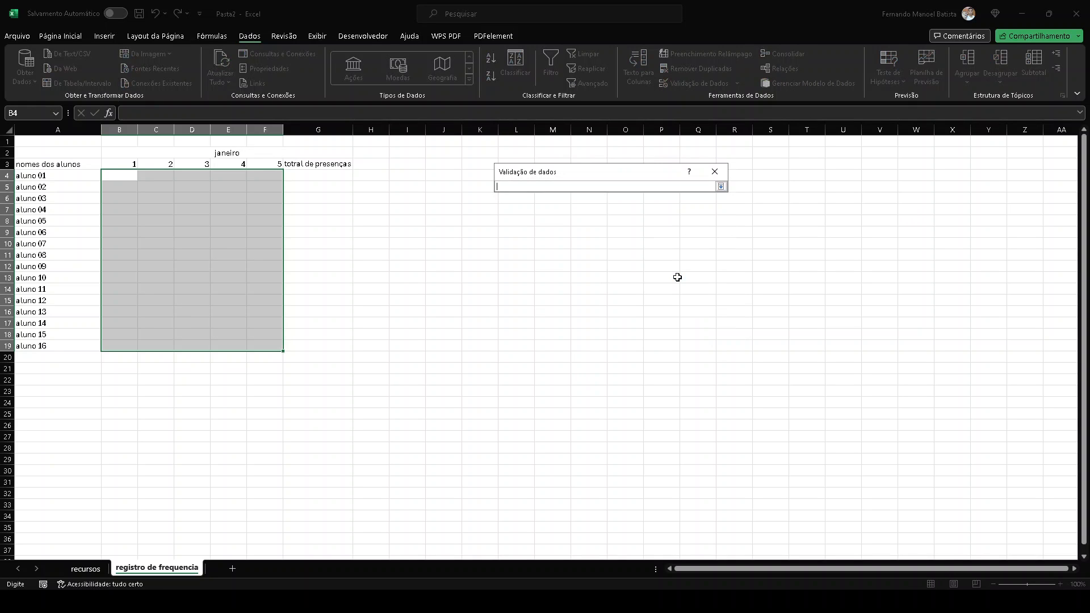
pyautogui.click(99, 569)
pyautogui.moveTo(177, 152); pyautogui.dragTo(171, 161)
pyautogui.press('Return')
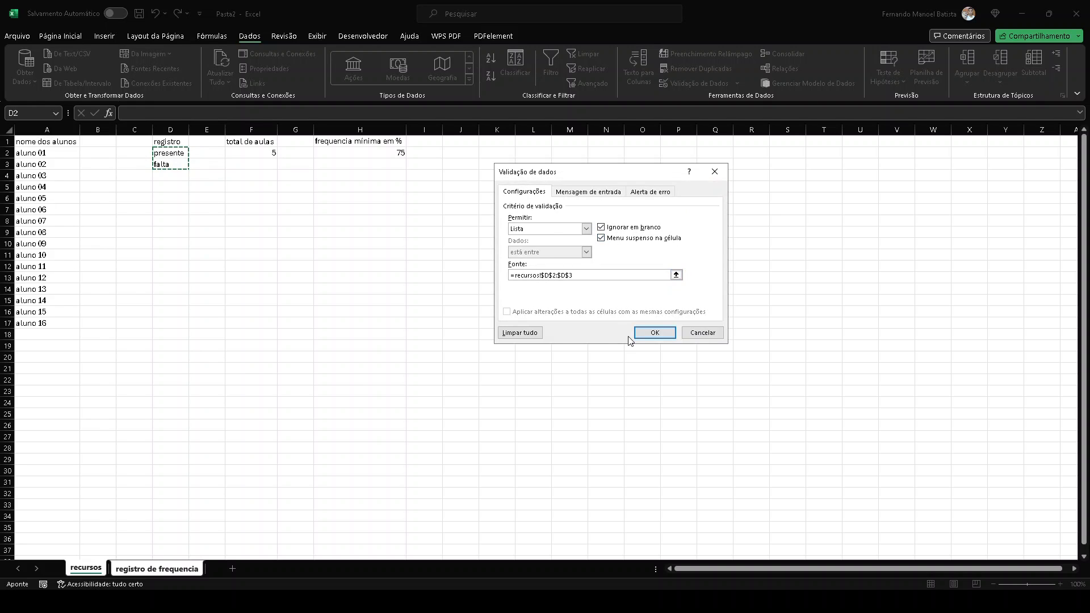
pyautogui.click(654, 334)
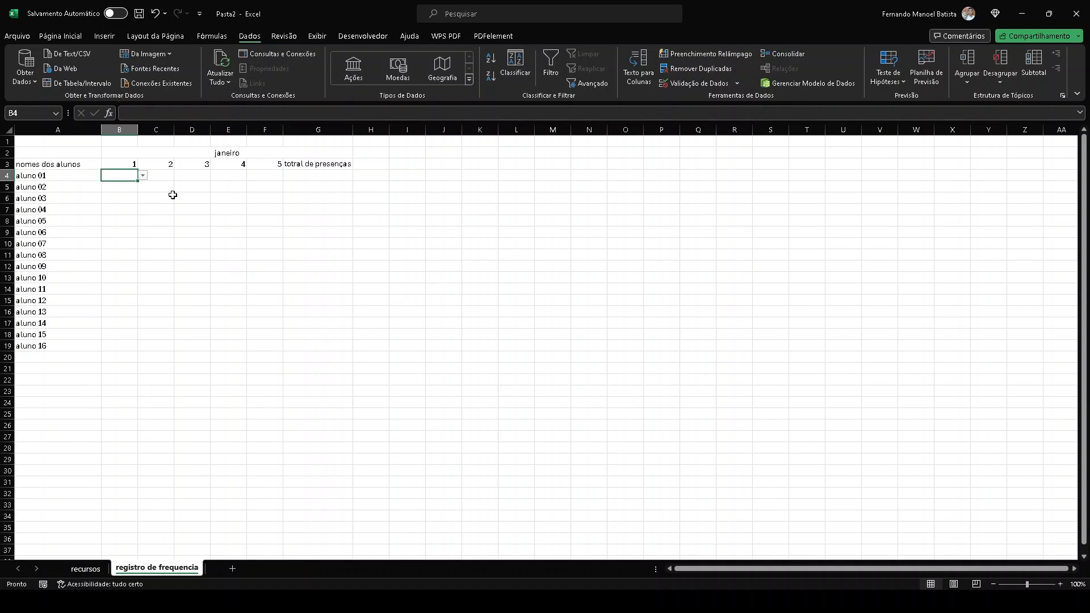
# Step: Check the drop-down options in the attendance grid, opening the lists in C13 and B4
pyautogui.click(198, 241)
pyautogui.click(140, 276)
pyautogui.scroll(4, 287, 370)
pyautogui.click(284, 372)
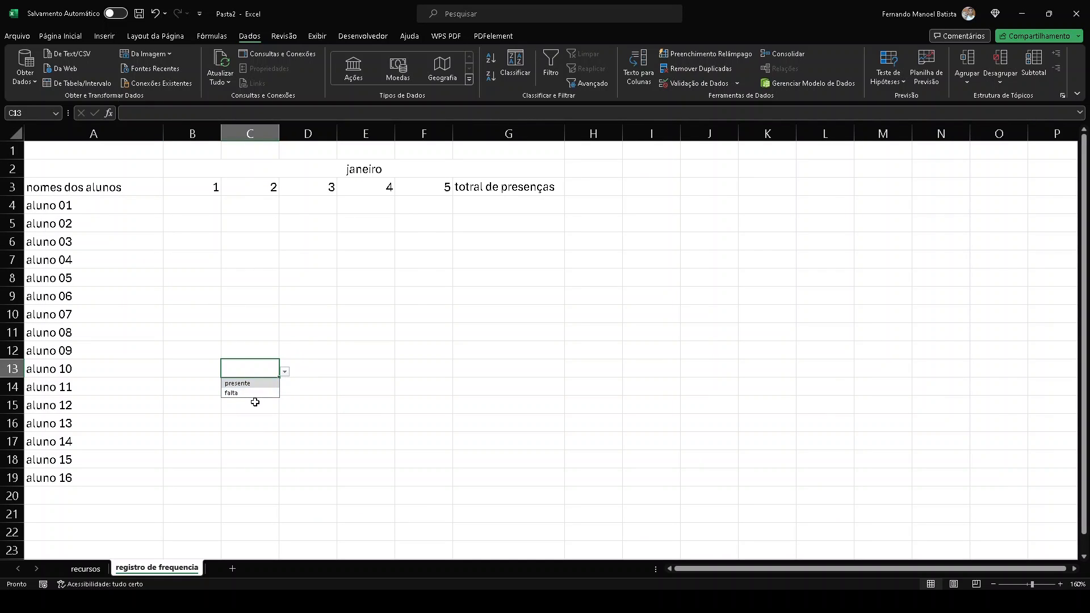
pyautogui.click(214, 207)
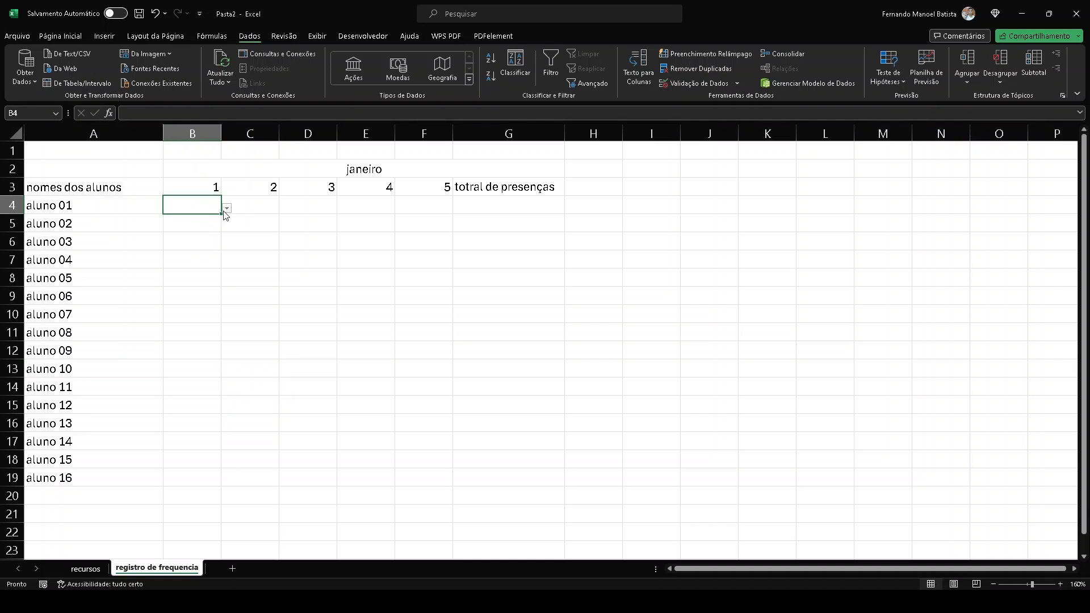
pyautogui.click(227, 209)
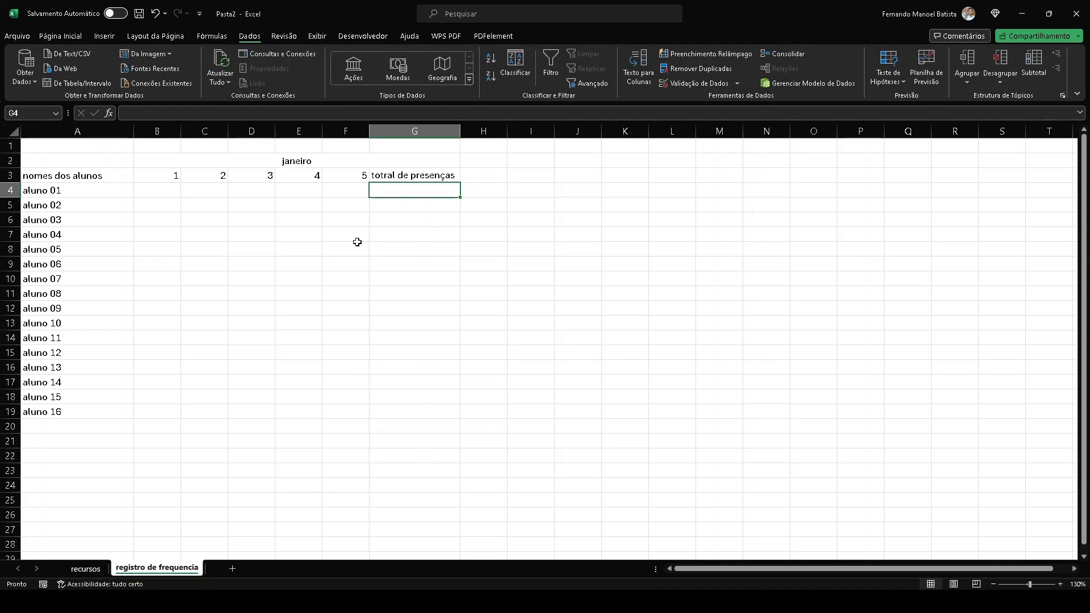
# Step: Count the first student's attendances in G4 with the formula =CONT.SE(B4:F4;"presente")
pyautogui.write('=cont.se')
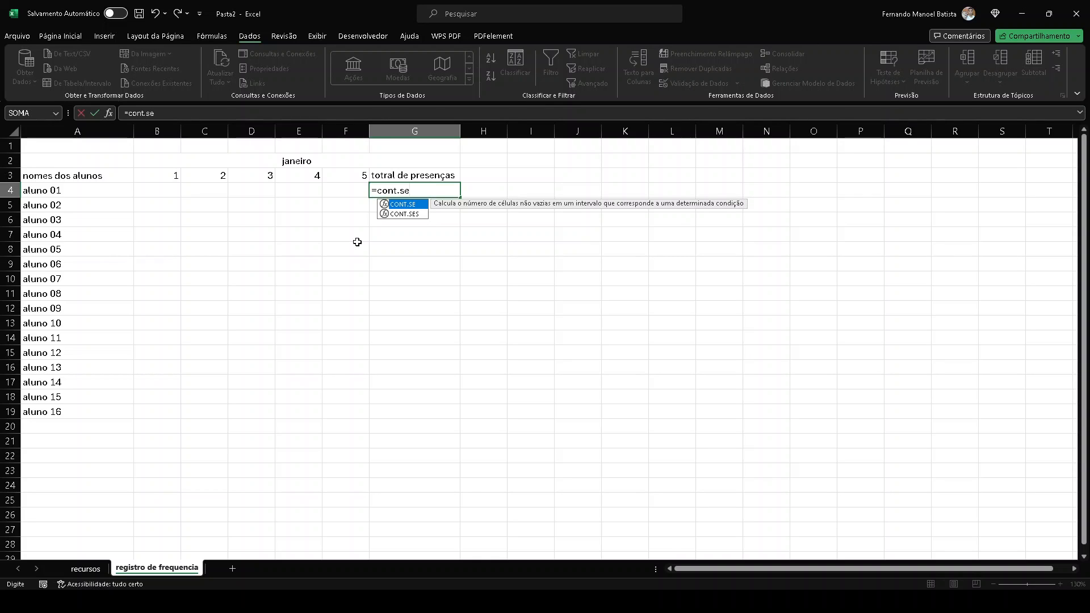
pyautogui.doubleClick(404, 204)
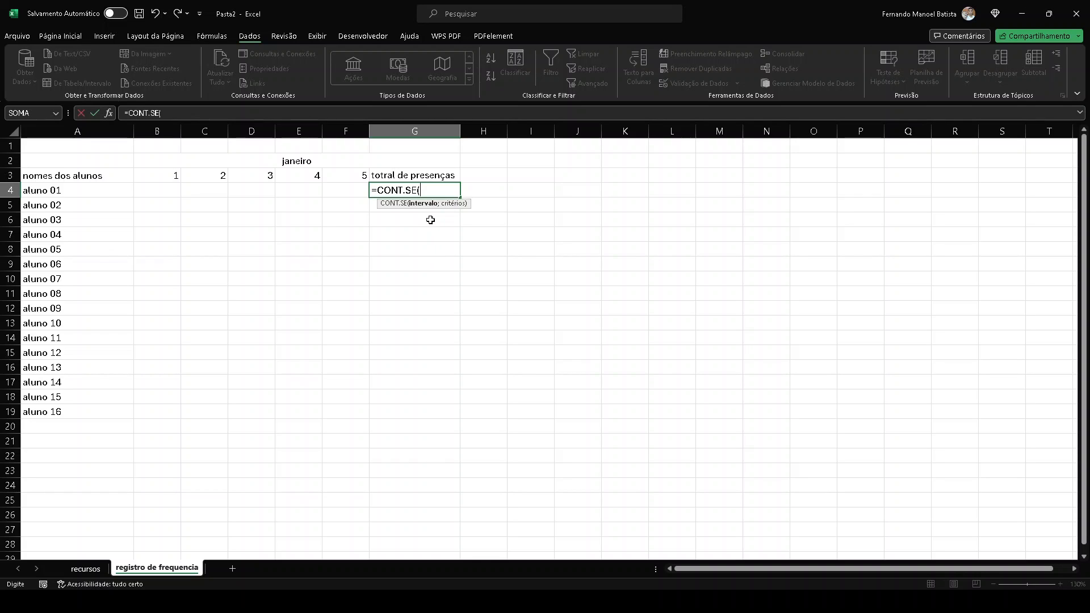
pyautogui.moveTo(160, 190); pyautogui.dragTo(339, 188)
pyautogui.write(';')
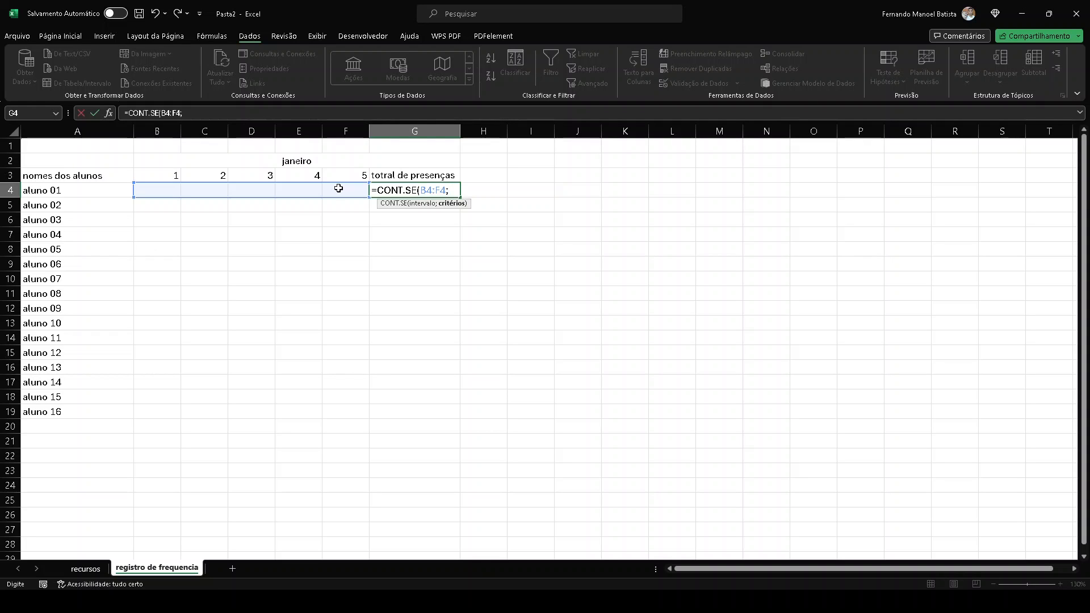
pyautogui.write('presente")')
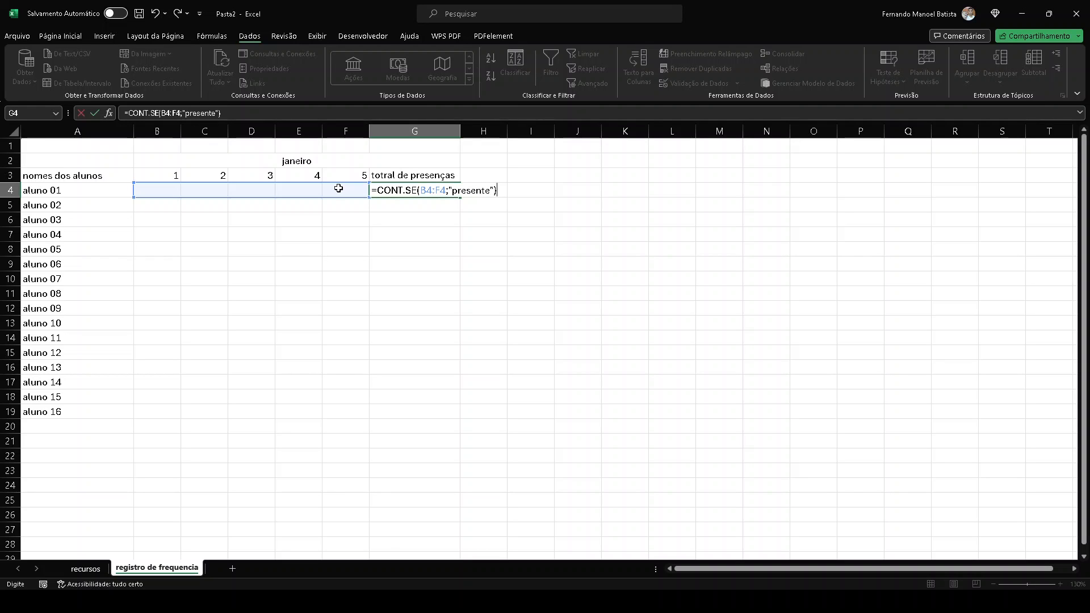
pyautogui.press('Return')
pyautogui.press('Up')
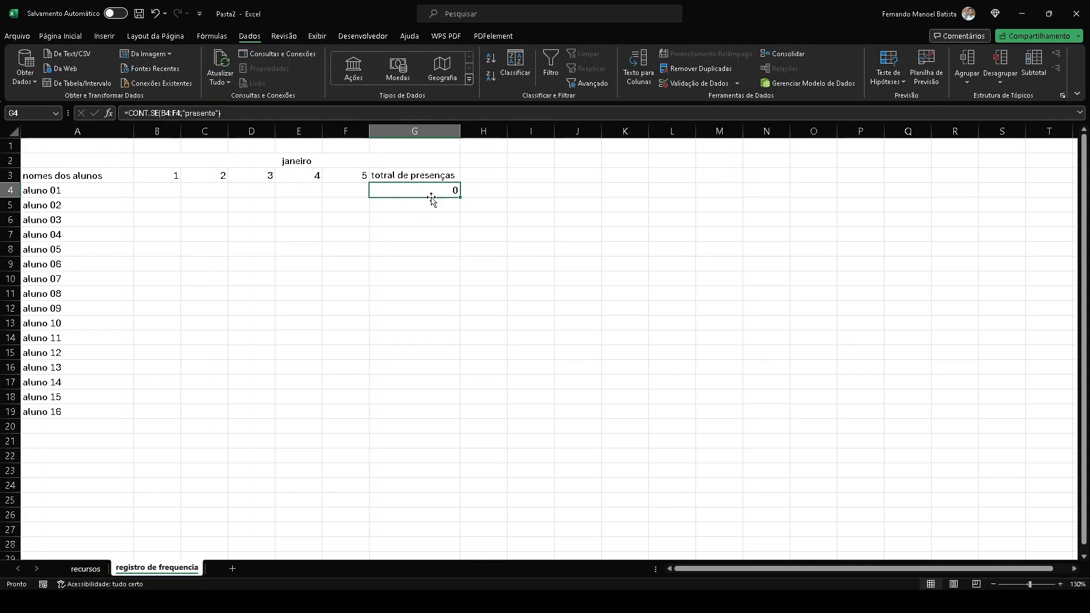
# Step: Mark aluno 01 as "presente" for days 1 to 5 of janeiro using the drop-down lists
pyautogui.click(173, 191)
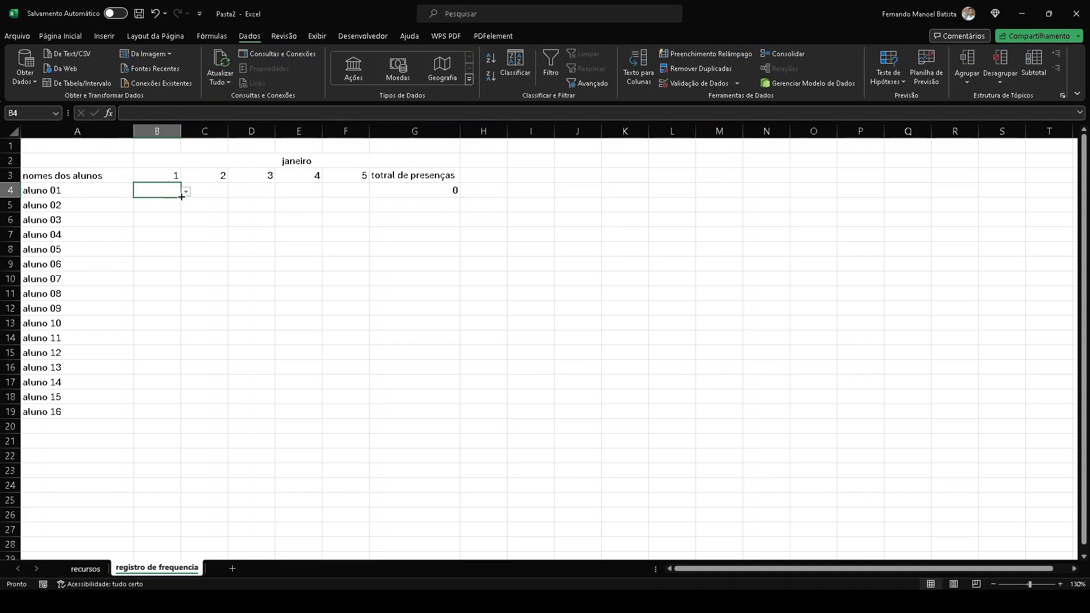
pyautogui.click(186, 194)
pyautogui.click(162, 204)
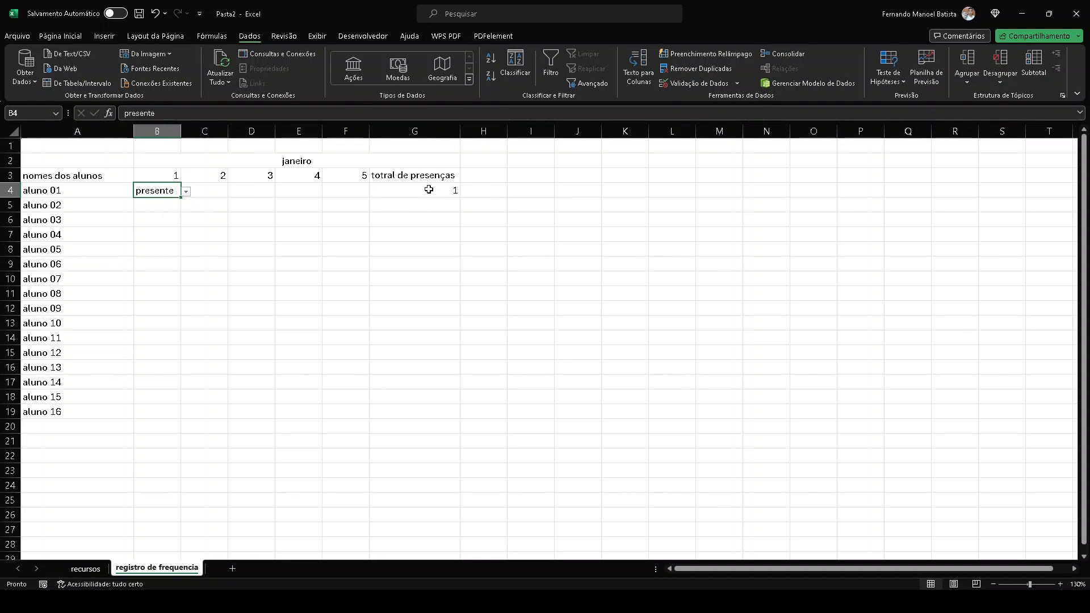
pyautogui.click(214, 190)
pyautogui.click(233, 192)
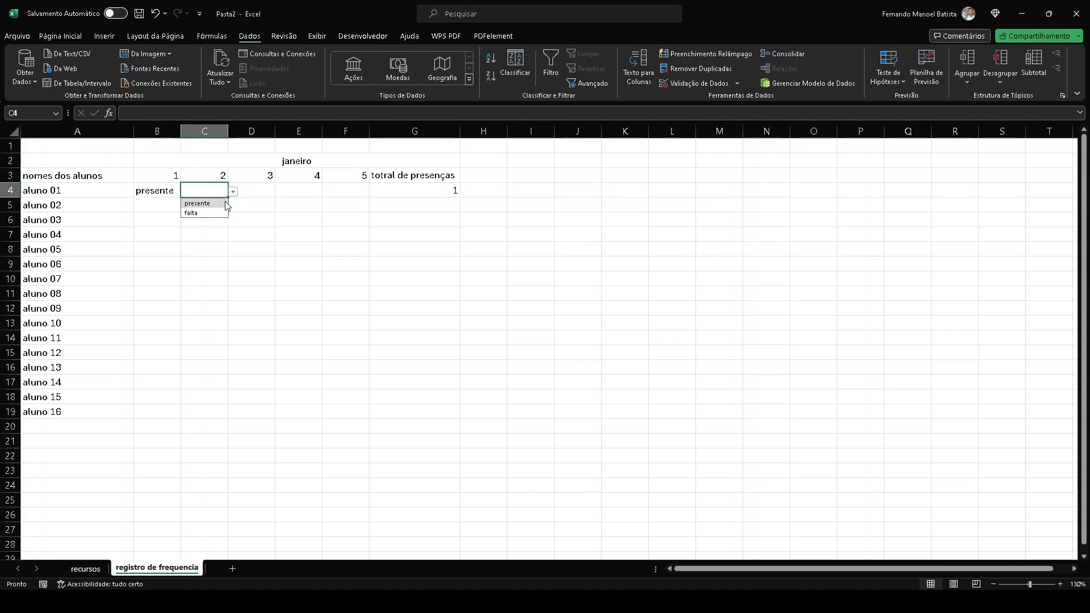
pyautogui.click(209, 205)
pyautogui.click(258, 190)
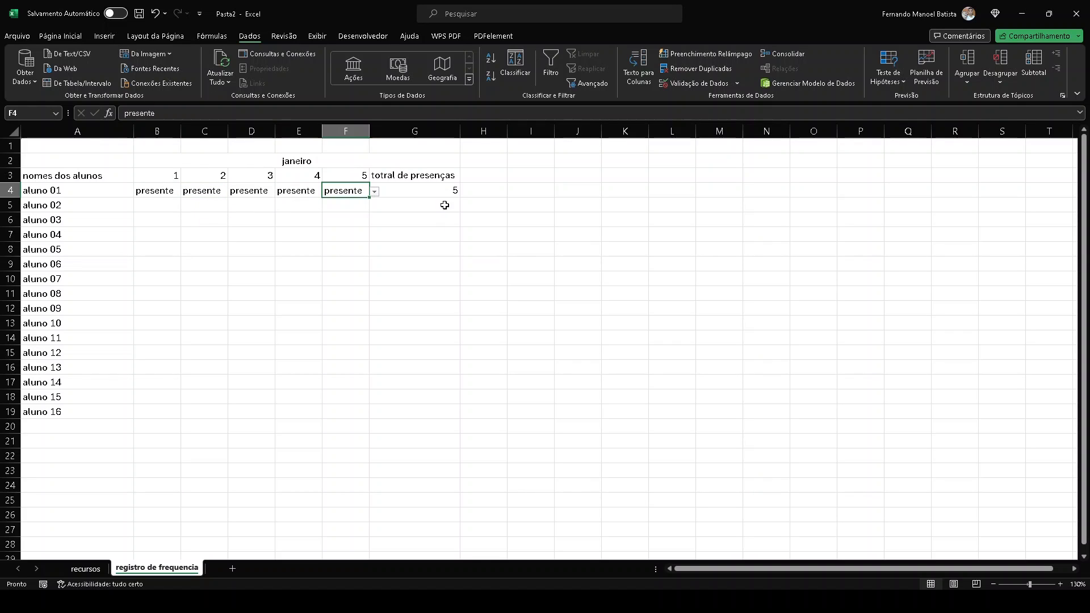
# Step: Fill the attendance count formula from G4 down to G19
pyautogui.press('Right')
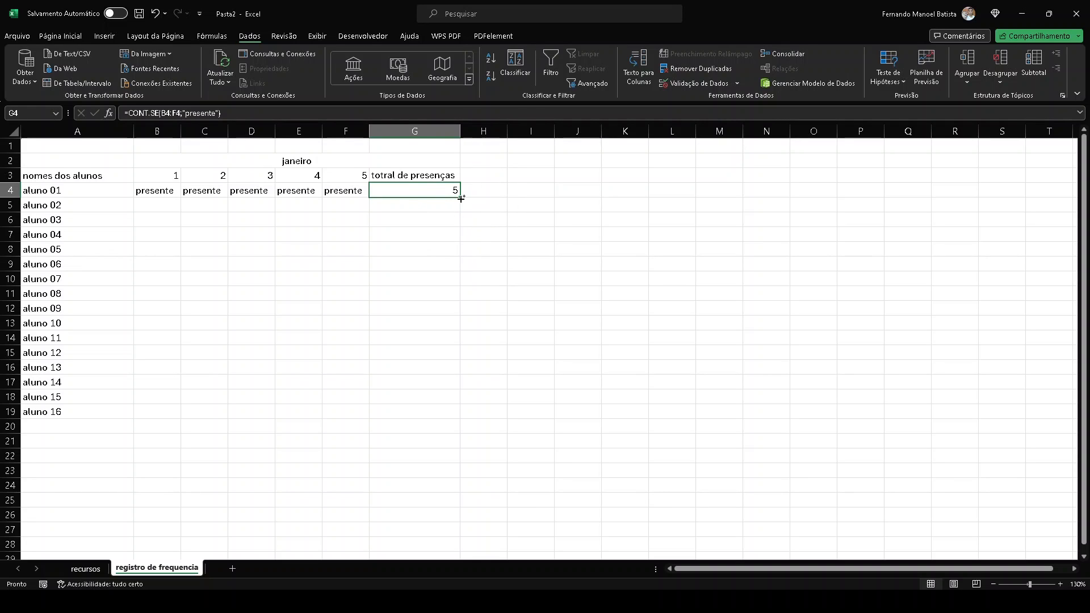
pyautogui.moveTo(461, 198); pyautogui.dragTo(433, 412)
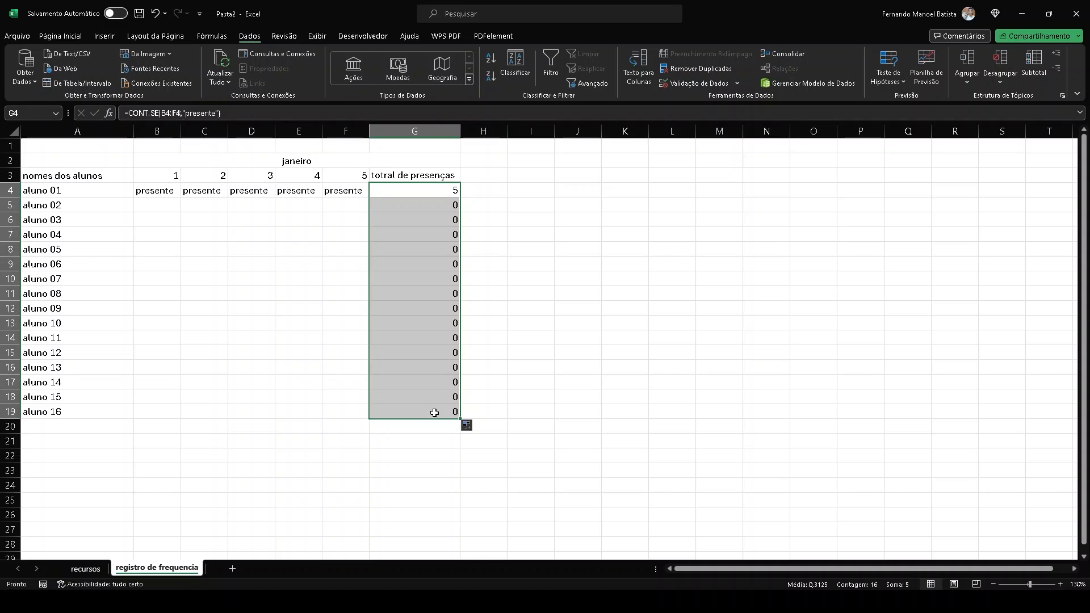
pyautogui.press('Down')
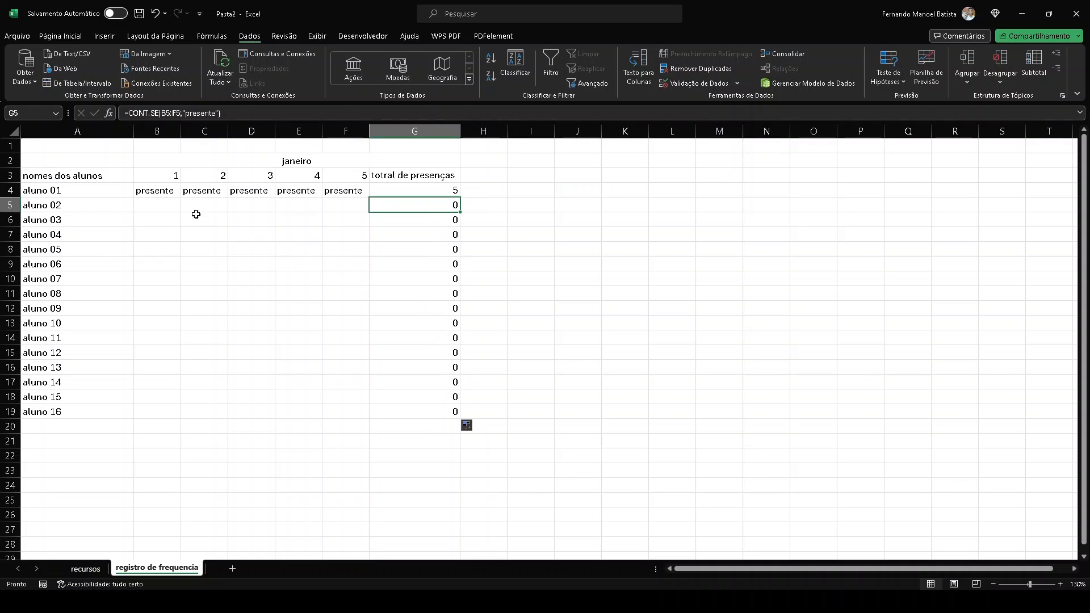
# Step: Copy the "presente" entries of aluno 01 in B4:F4 to all other students in B5:F19
pyautogui.moveTo(156, 192); pyautogui.dragTo(334, 191)
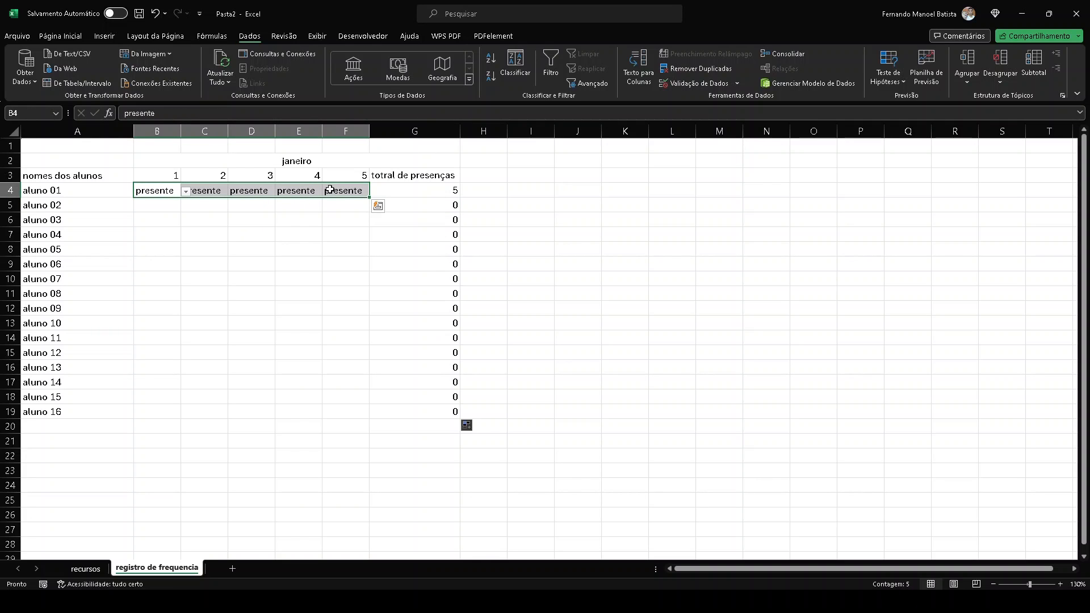
pyautogui.hotkey('ctrl', 'c')
pyautogui.moveTo(157, 211); pyautogui.dragTo(363, 403)
pyautogui.hotkey('ctrl', 'v')
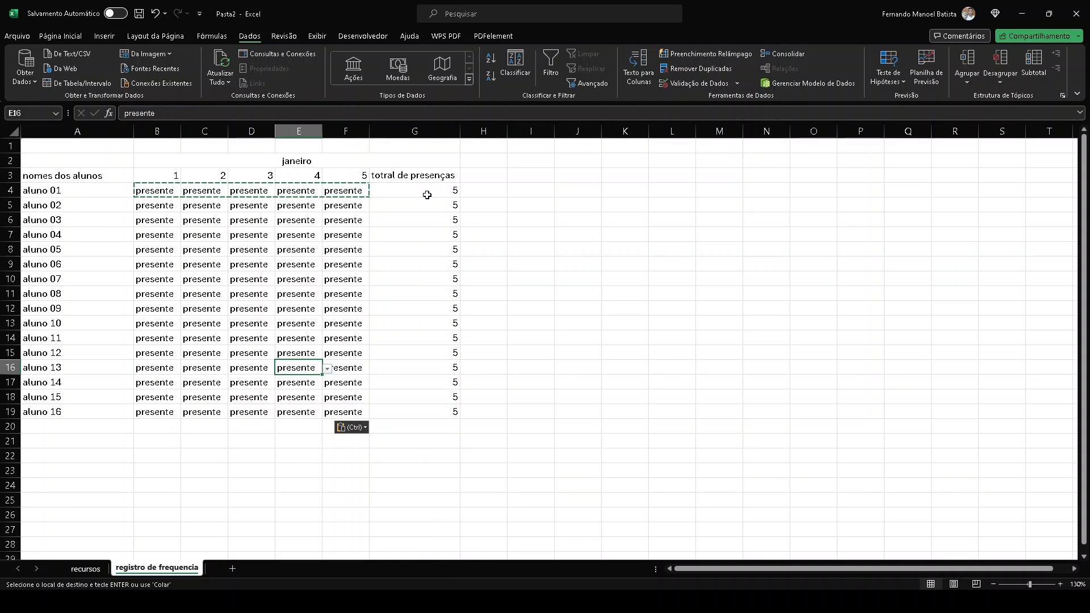
# Step: Correct the heading in G3 to "total de presenças" and narrow column G slightly
pyautogui.click(398, 171)
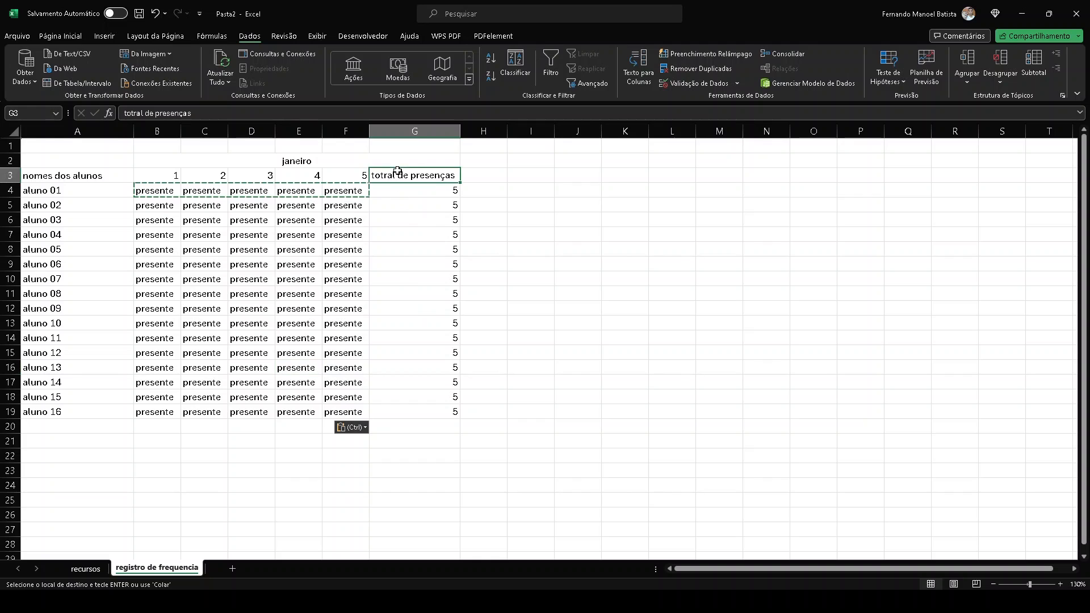
pyautogui.click(134, 112)
pyautogui.press('BackSpace')
pyautogui.press('Return')
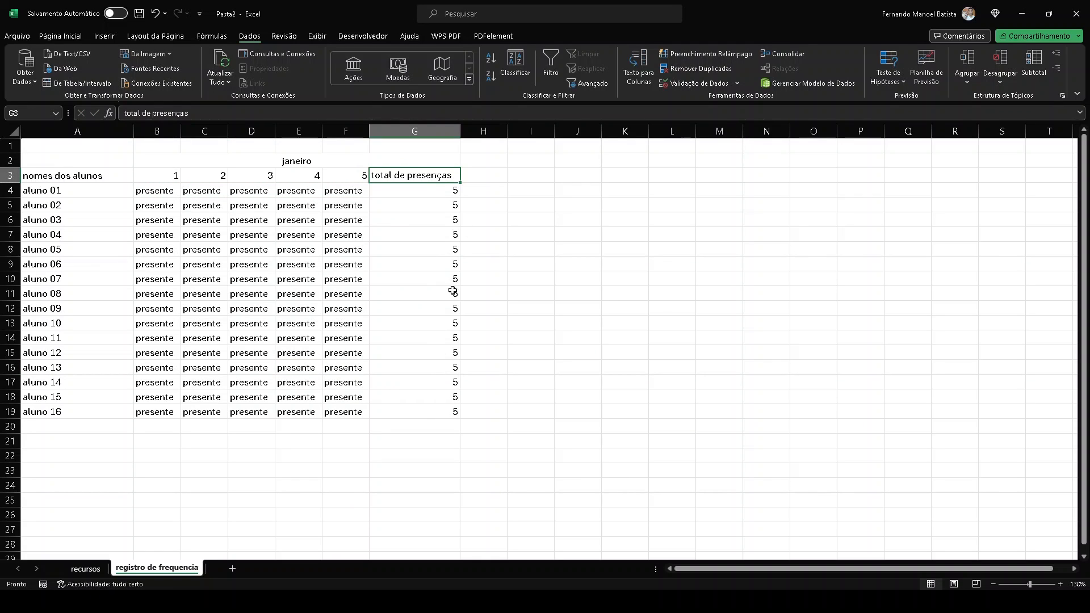
pyautogui.moveTo(463, 132); pyautogui.dragTo(456, 131)
# Step: Copy the whole janeiro block B2:G19 and paste it beside the original, starting at H2
pyautogui.press('Up')
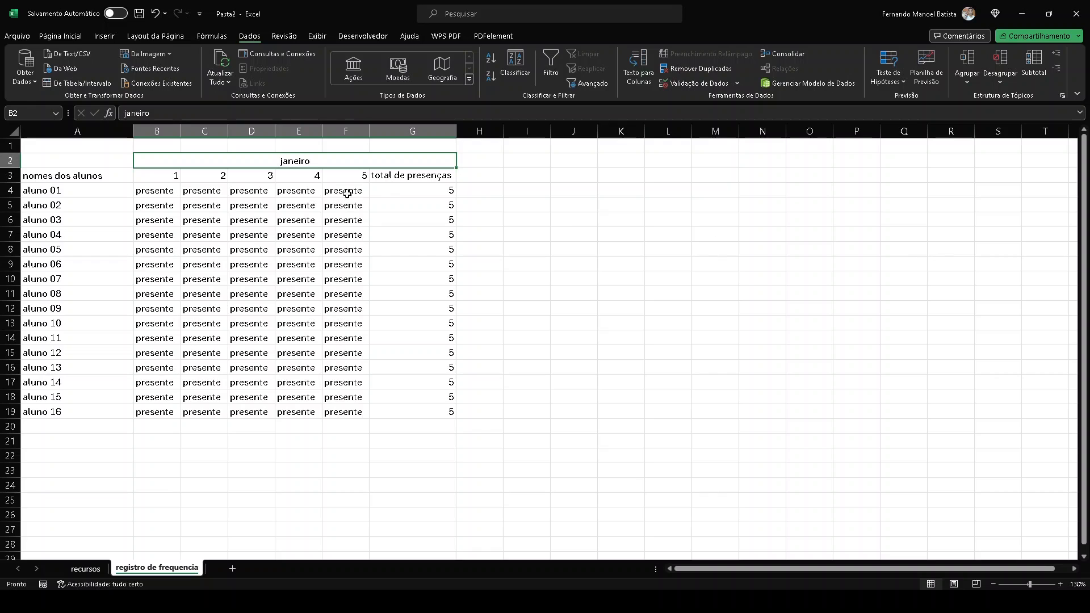
pyautogui.moveTo(299, 163); pyautogui.dragTo(286, 410)
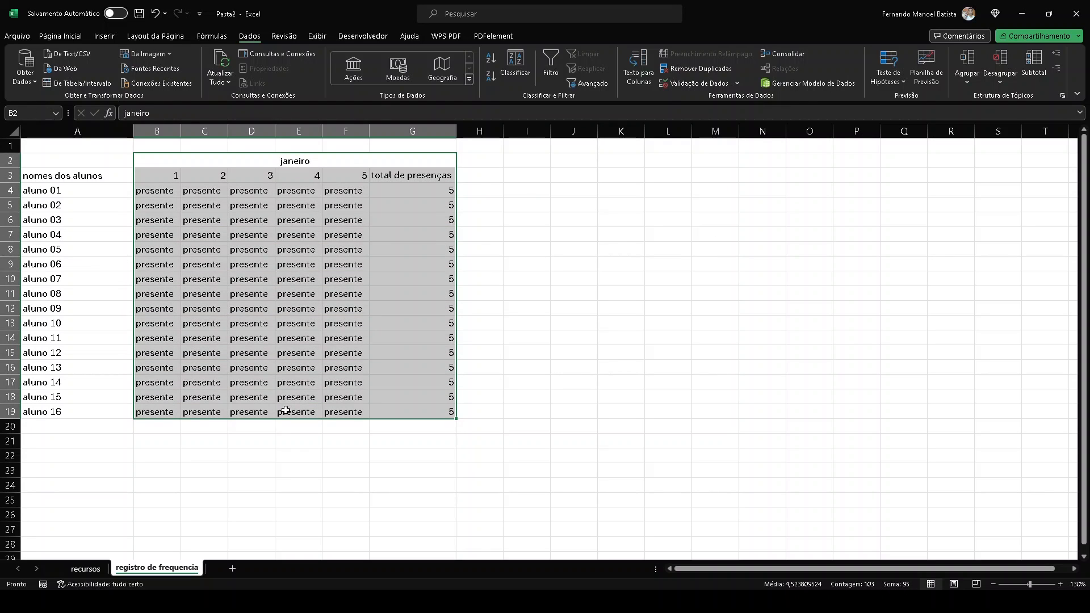
pyautogui.hotkey('ctrl', 'c')
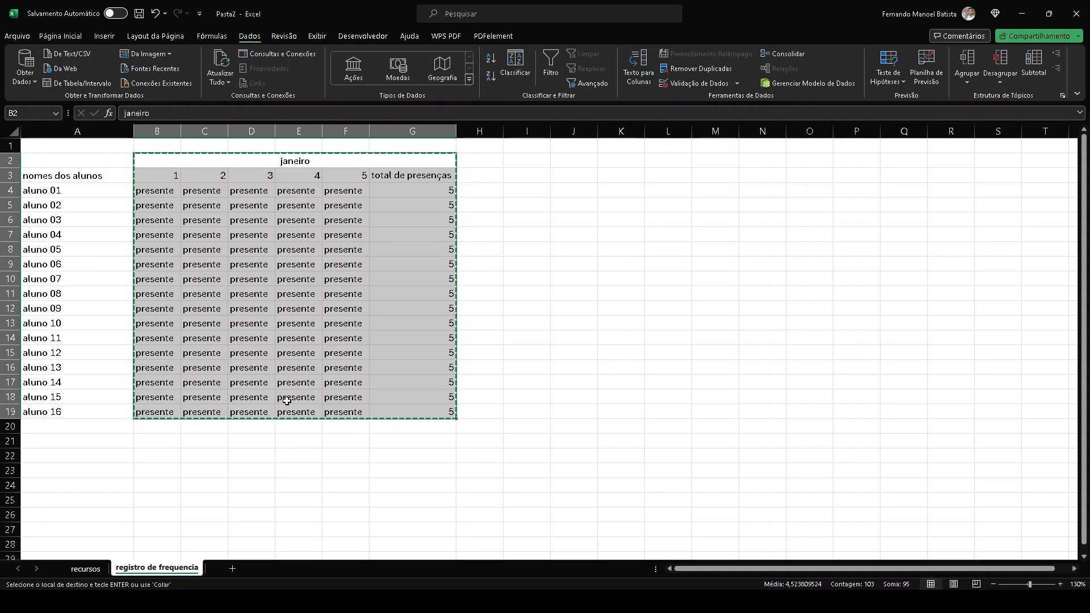
pyautogui.click(476, 163)
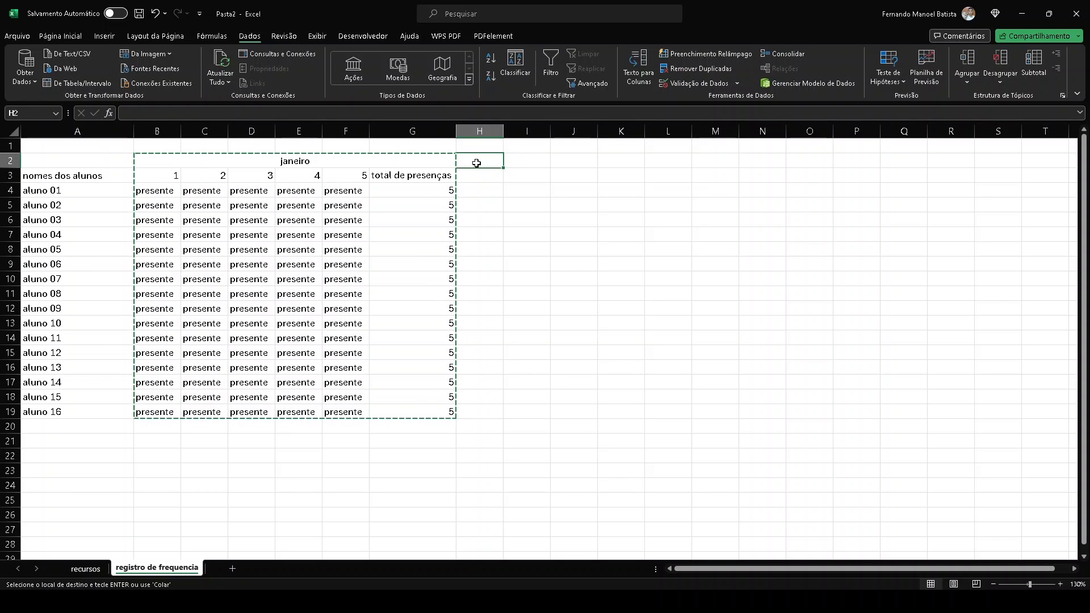
pyautogui.hotkey('ctrl', 'v')
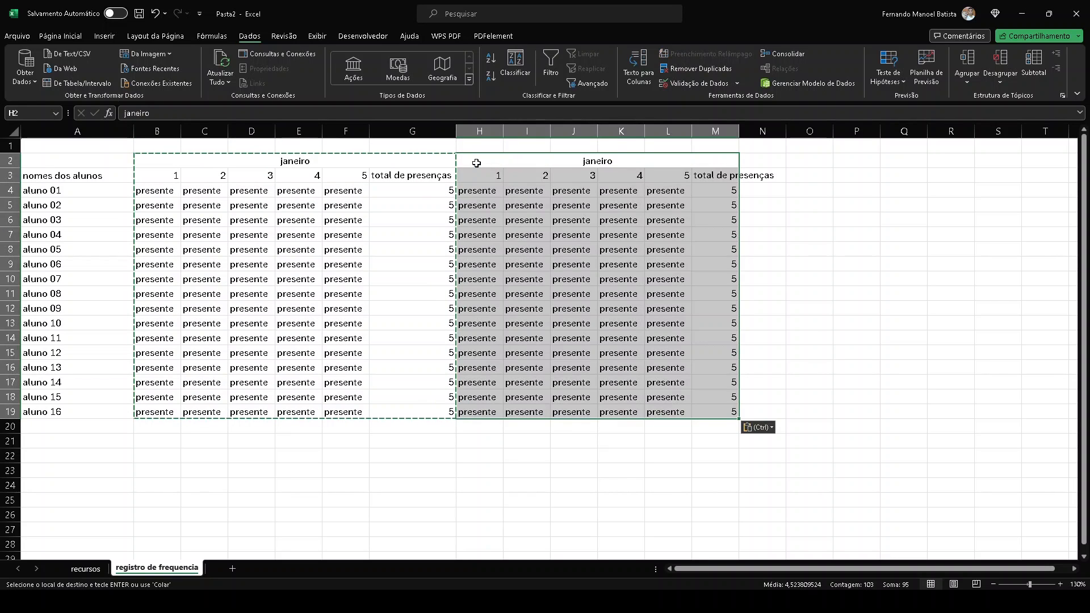
# Step: Change the copied block's month heading to "fevereiro" and clear its attendance entries in H4:L19
pyautogui.click(636, 160)
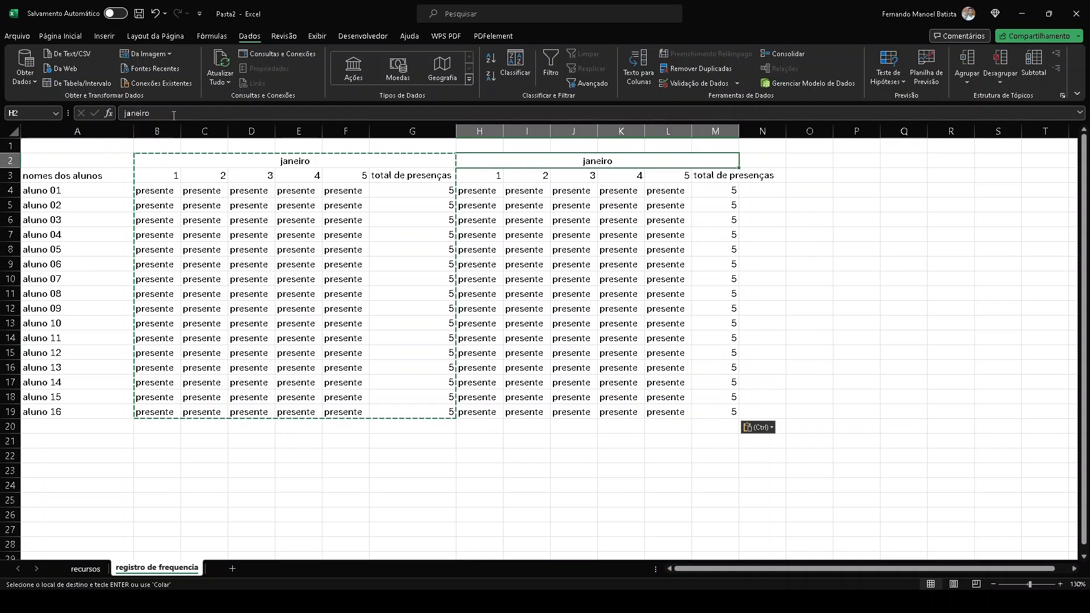
pyautogui.moveTo(150, 113); pyautogui.dragTo(64, 114)
pyautogui.write('fevereiro')
pyautogui.moveTo(477, 190); pyautogui.dragTo(688, 408)
pyautogui.press('Delete')
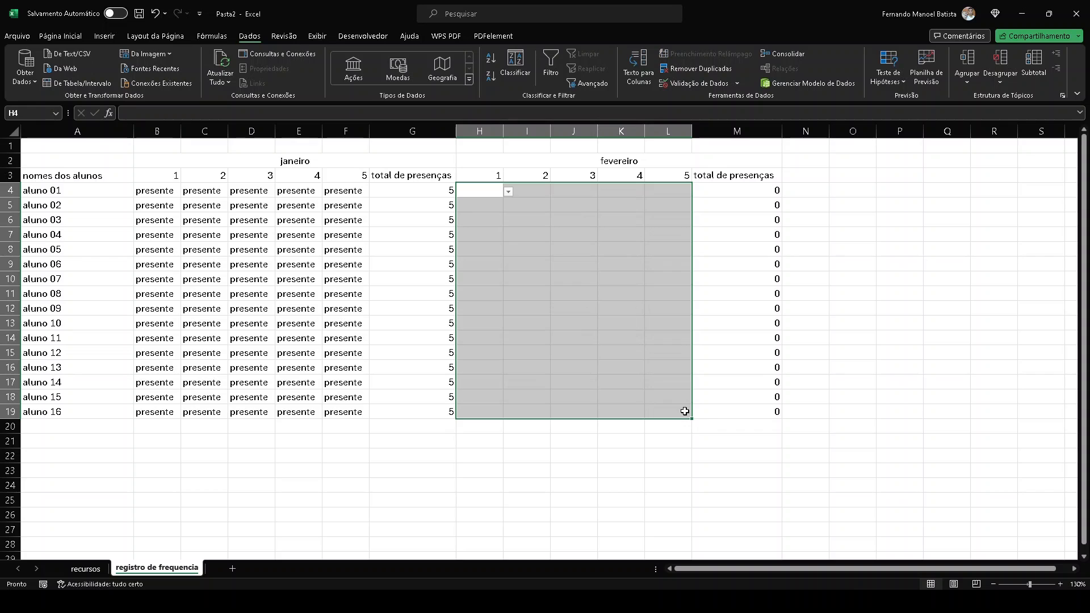
pyautogui.moveTo(324, 163); pyautogui.dragTo(374, 412)
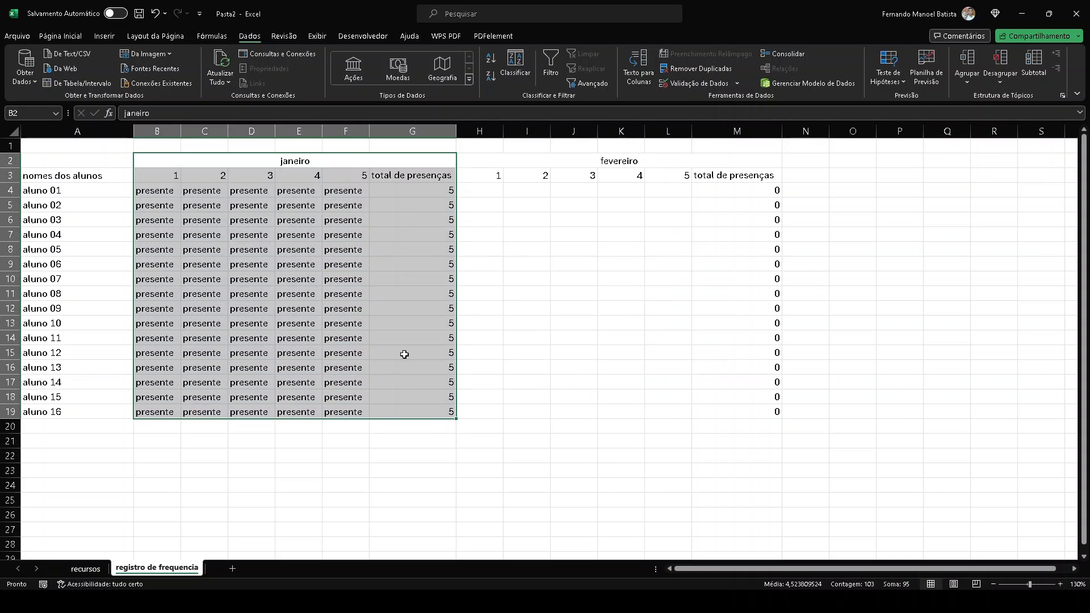
pyautogui.moveTo(590, 164); pyautogui.dragTo(601, 409)
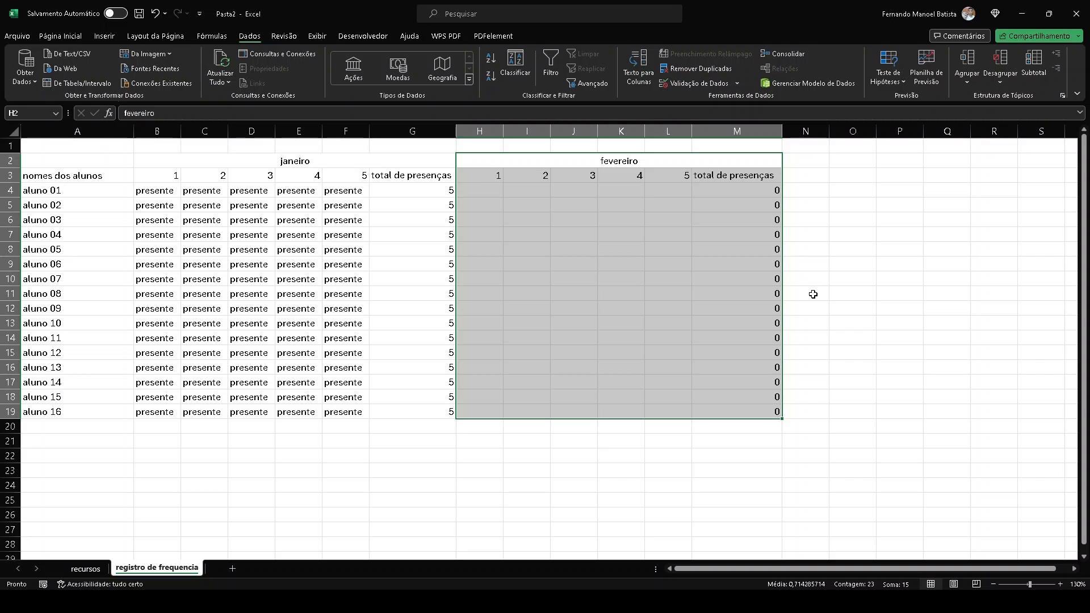
# Step: Add a new worksheet after the attendance register and name it "resumo de frequencia"
pyautogui.click(234, 571)
pyautogui.doubleClick(237, 569)
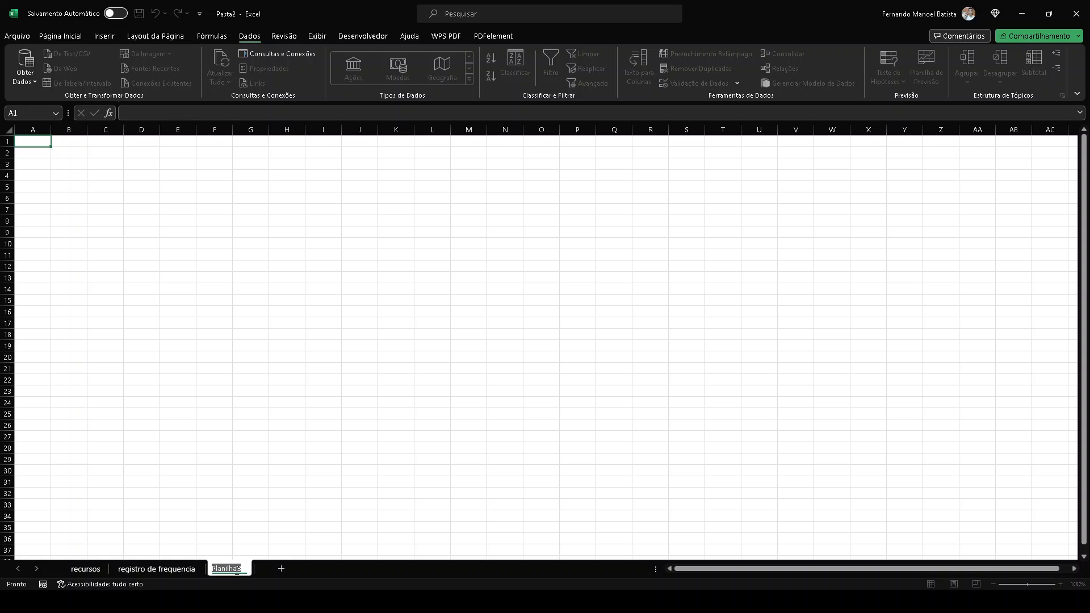
pyautogui.write('resumo de frequencia')
pyautogui.press('Return')
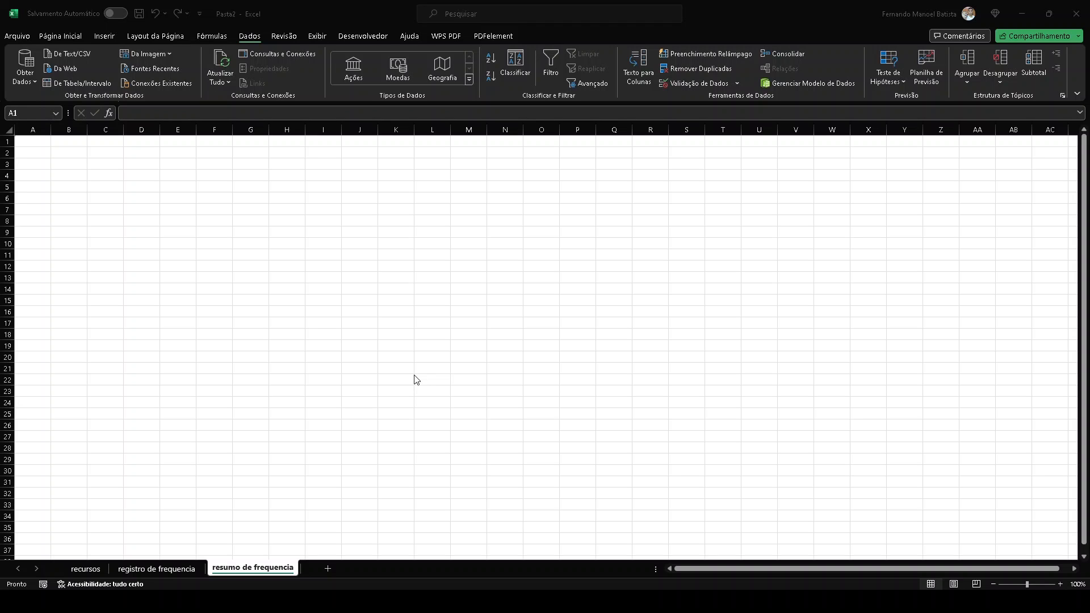
# Step: Enter the summary headings: "janeiro" in B2, "total presença" in B3, "% frequencia" in C3 and "nome dos alunos" in A3
pyautogui.click(72, 154)
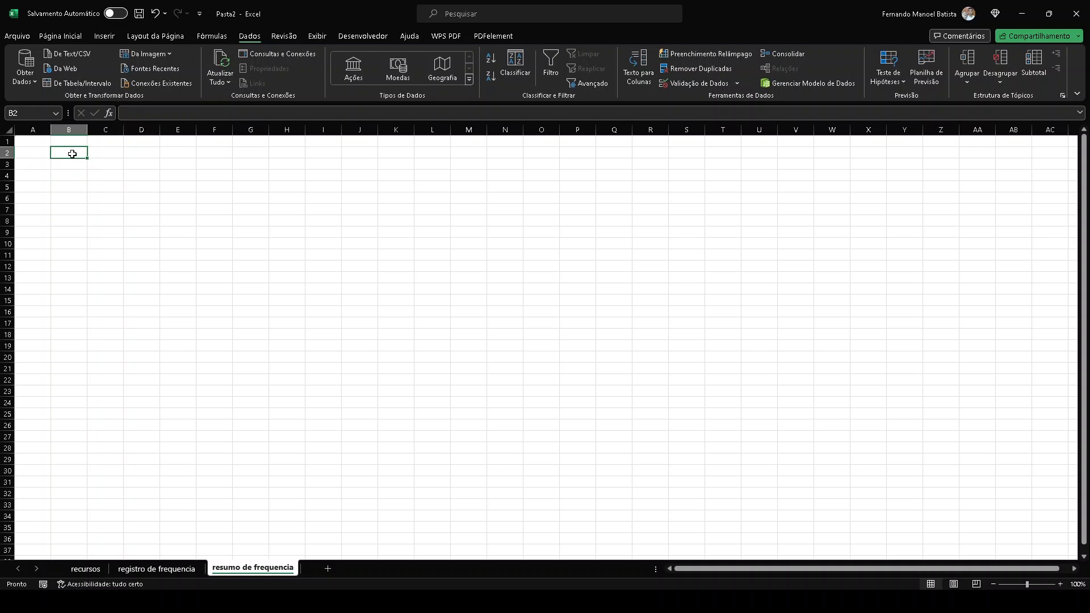
pyautogui.write('jane')
pyautogui.press('Return')
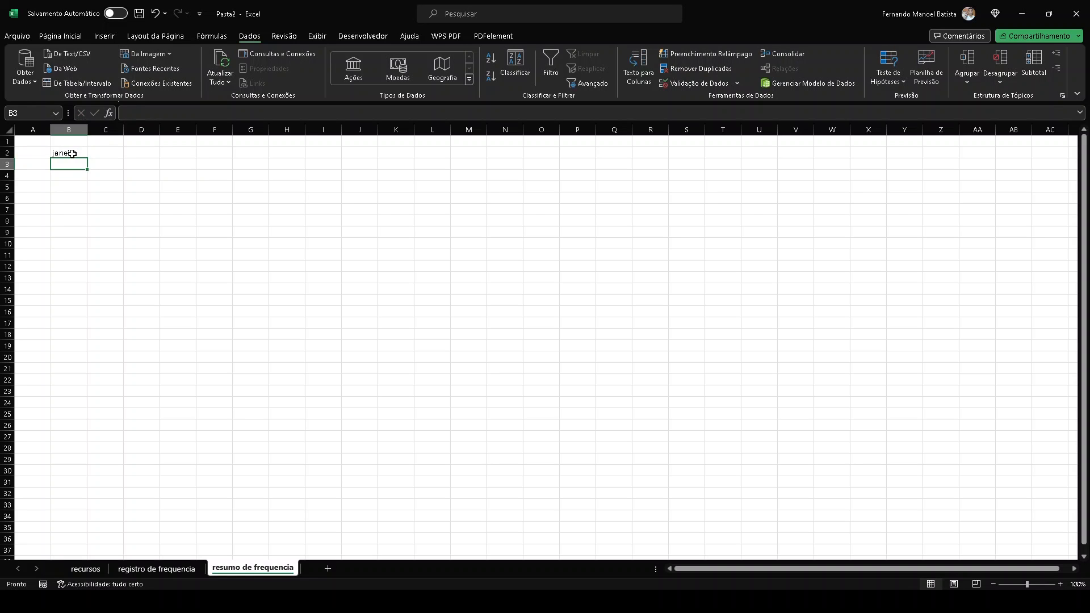
pyautogui.write('total')
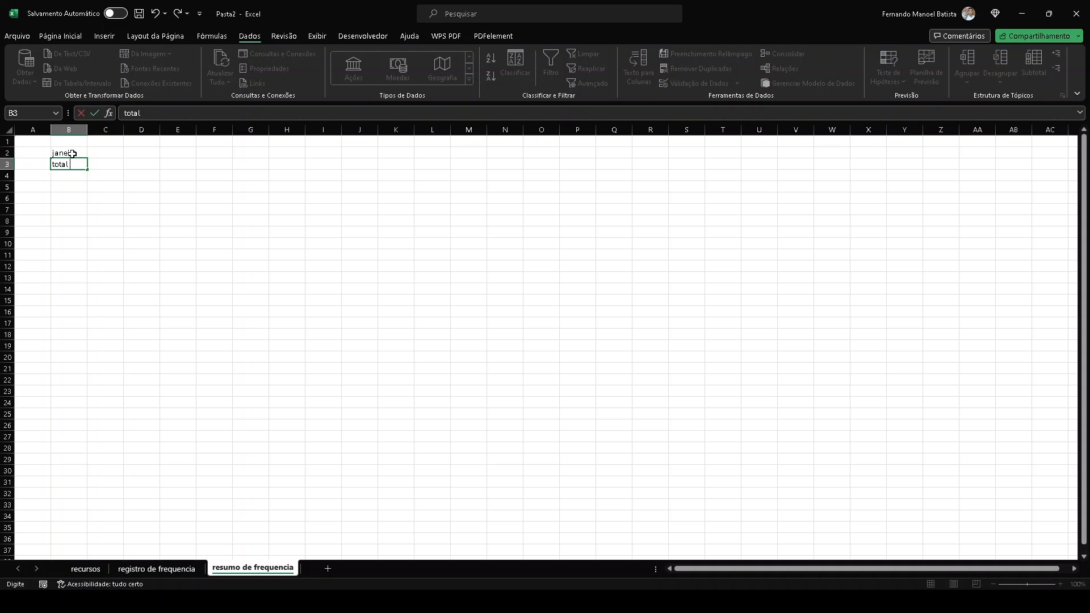
pyautogui.write(' presença')
pyautogui.press('Tab')
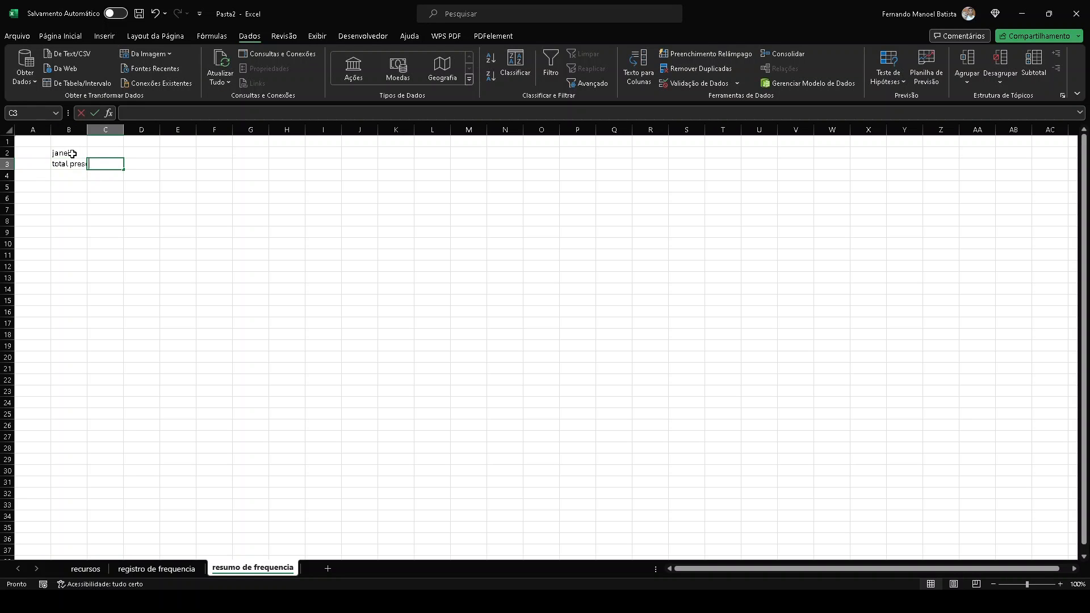
pyautogui.write('% frequencia')
pyautogui.click(32, 166)
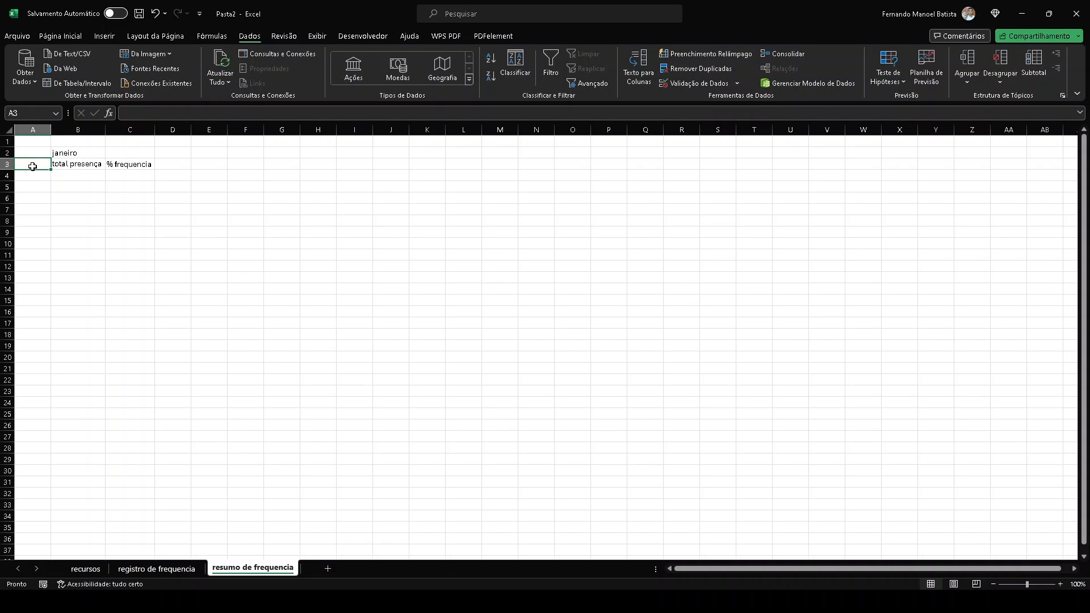
pyautogui.write('n')
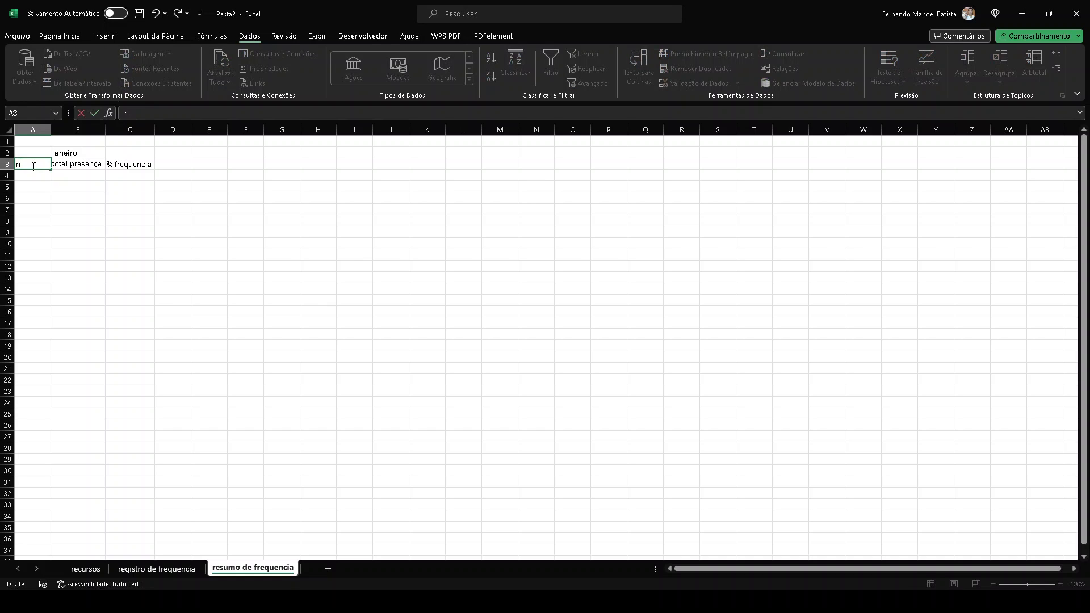
pyautogui.write('ome dos alunos')
# Step: Link A4 of the summary to the first student's name with the formula =recursos!A2
pyautogui.click(42, 177)
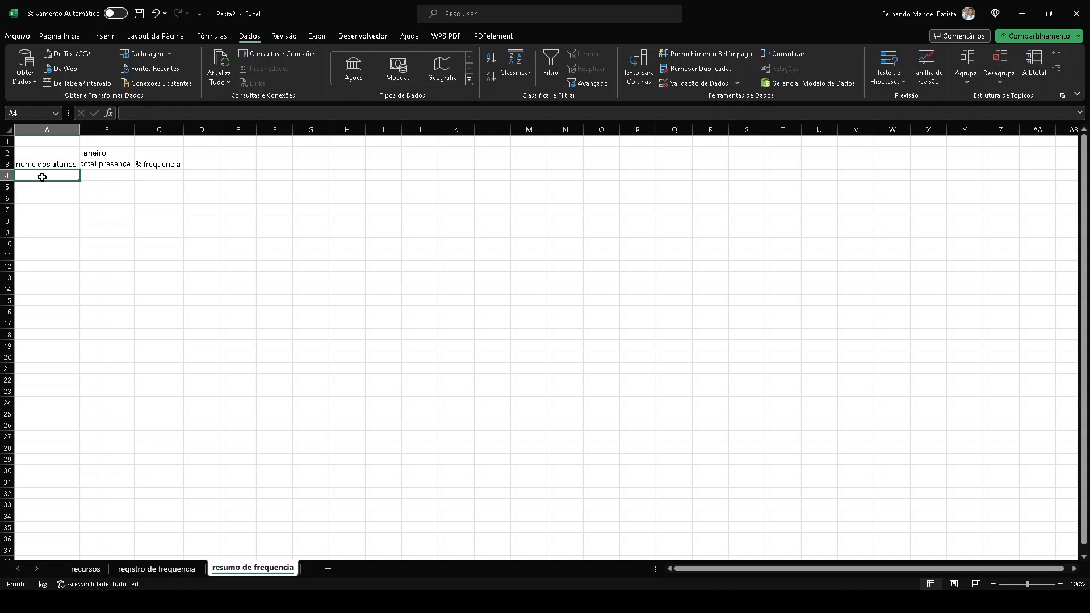
pyautogui.write('=')
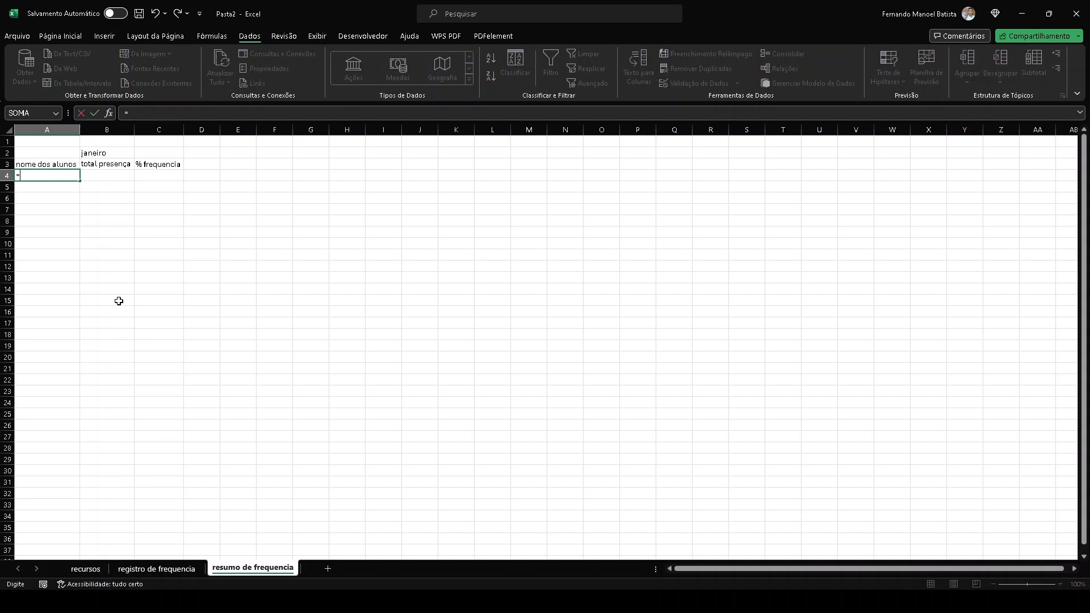
pyautogui.click(87, 568)
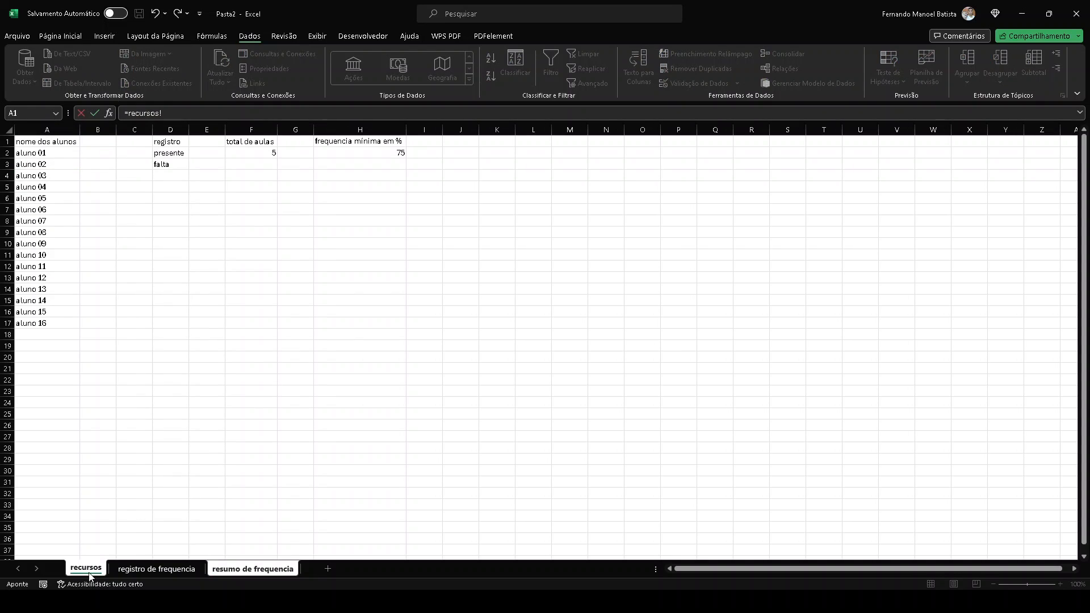
pyautogui.click(50, 154)
pyautogui.press('Return')
# Step: Fill the student name formula from A4 down the column and clear the surplus cells A20:A21
pyautogui.click(53, 173)
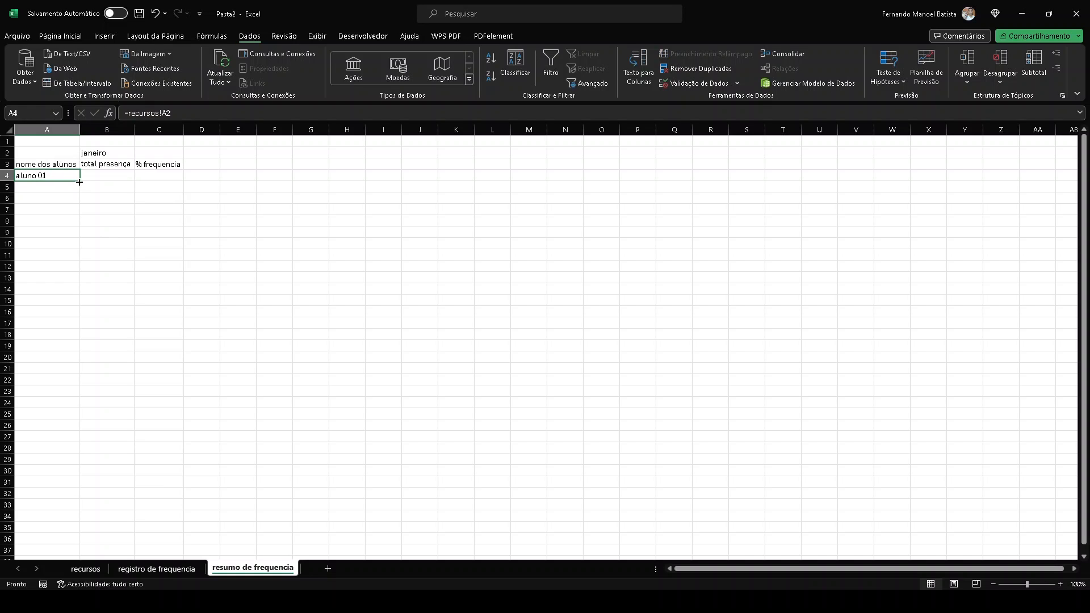
pyautogui.moveTo(80, 181); pyautogui.dragTo(80, 370)
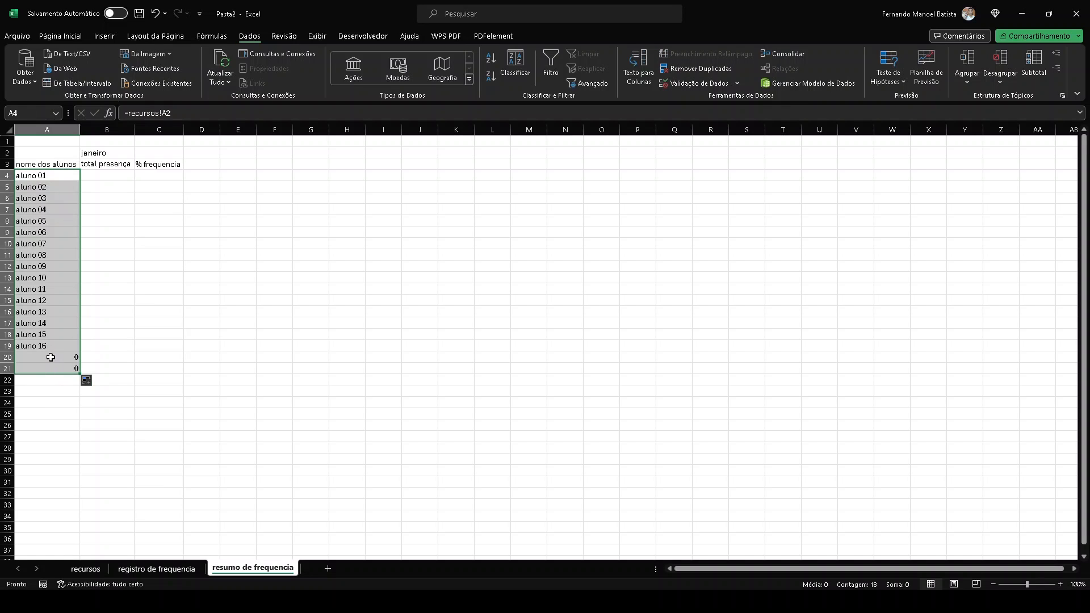
pyautogui.moveTo(56, 357); pyautogui.dragTo(56, 369)
pyautogui.press('Delete')
# Step: Link B4 to the janeiro attendance total in G4 of the registro de frequencia sheet and fill the formula down to B19
pyautogui.click(110, 176)
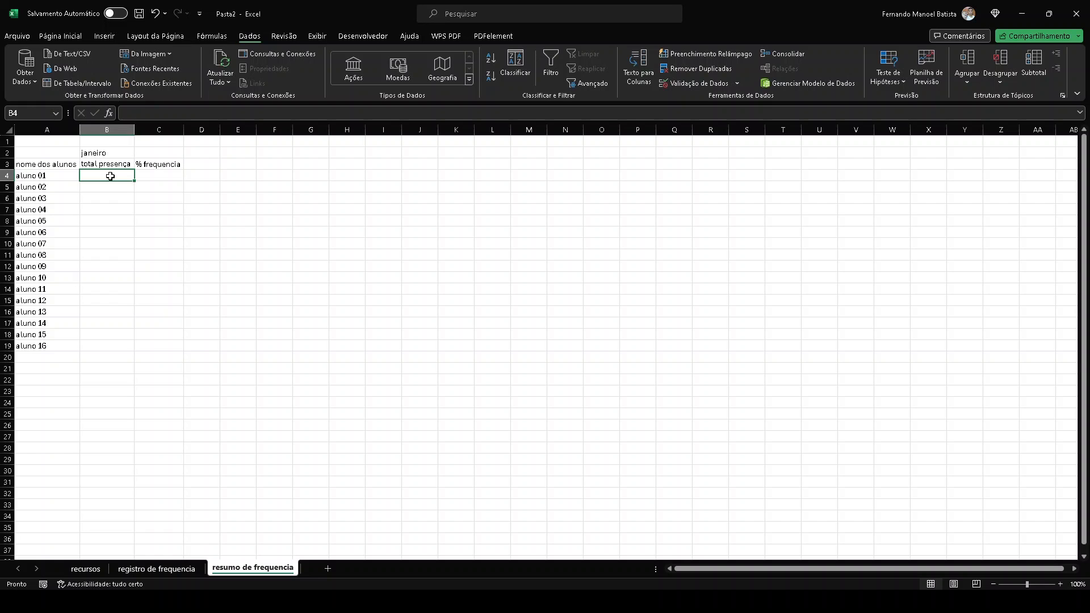
pyautogui.click(182, 570)
pyautogui.moveTo(429, 190); pyautogui.dragTo(434, 405)
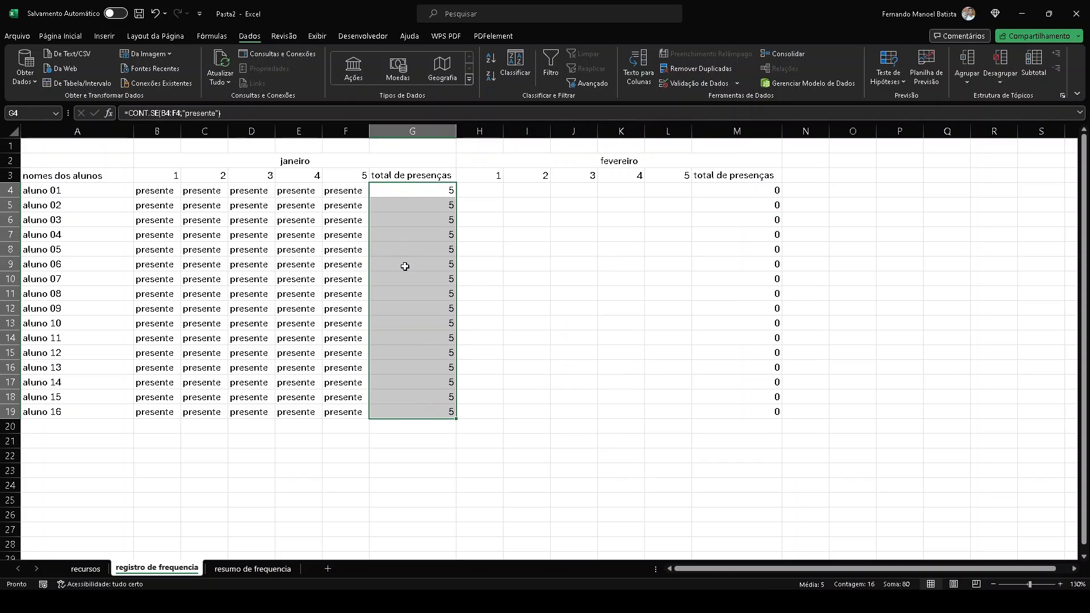
pyautogui.click(254, 569)
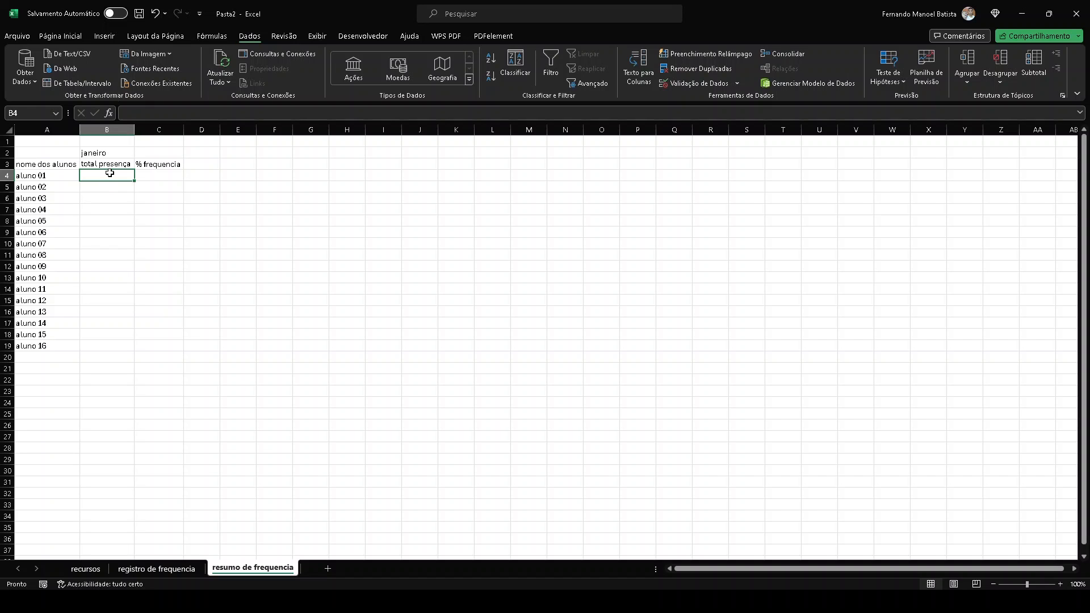
pyautogui.write('=')
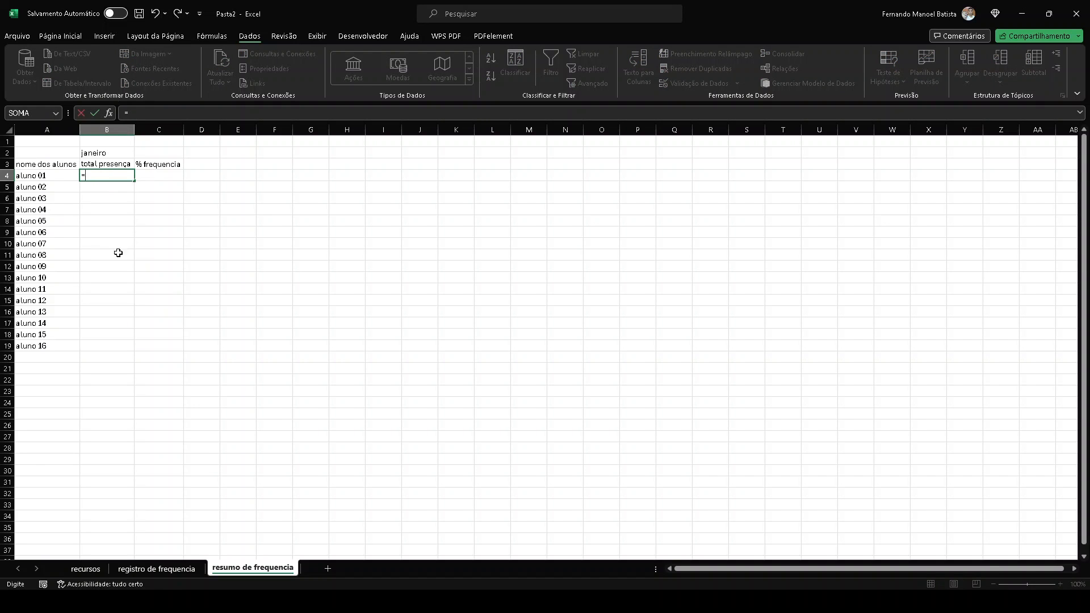
pyautogui.click(166, 574)
pyautogui.click(405, 190)
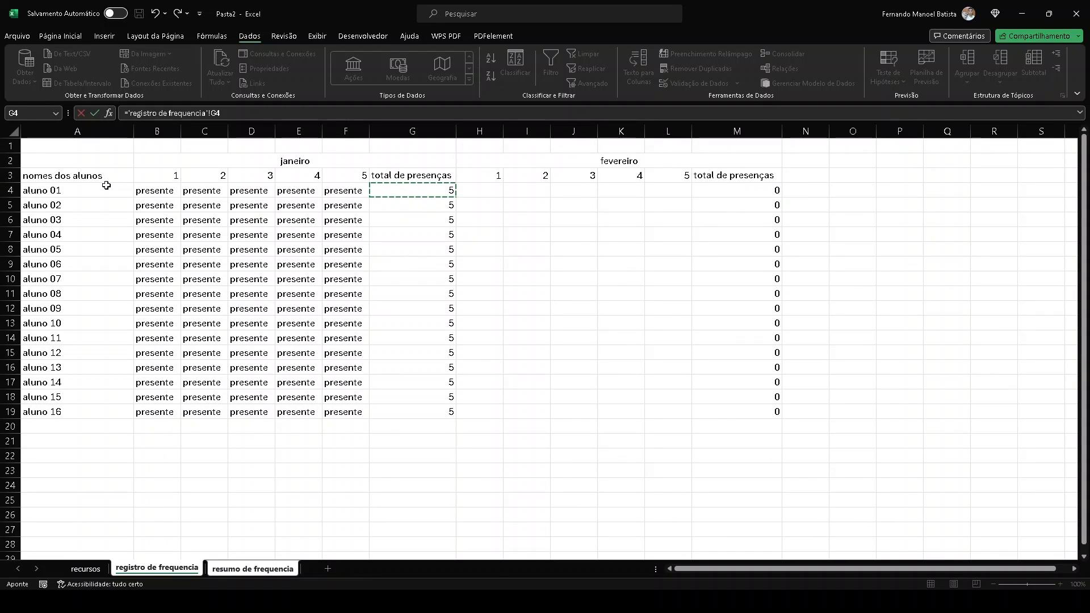
pyautogui.press('Return')
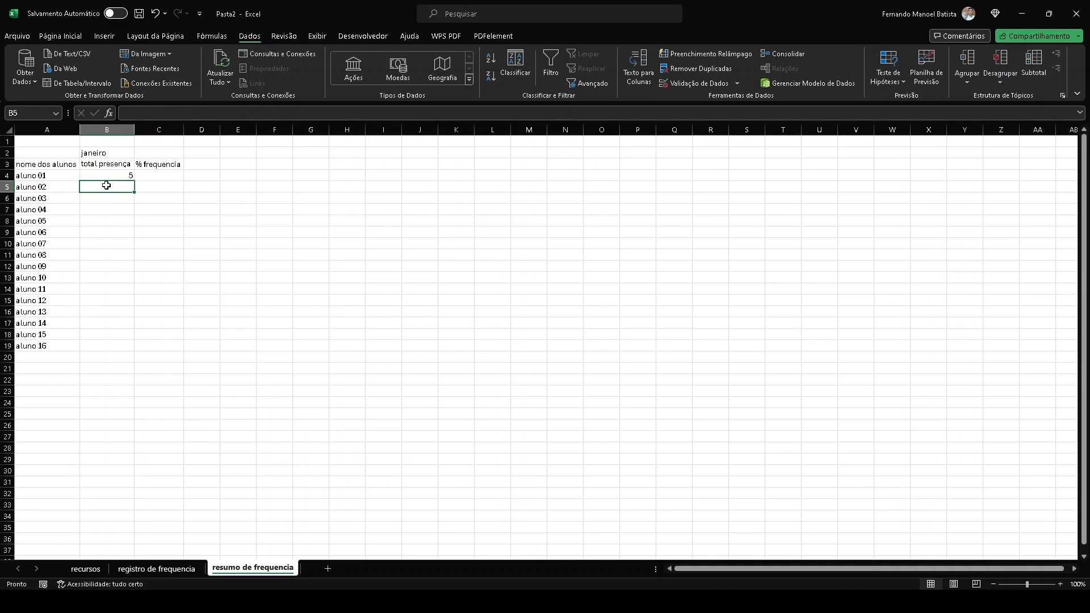
pyautogui.press('Up')
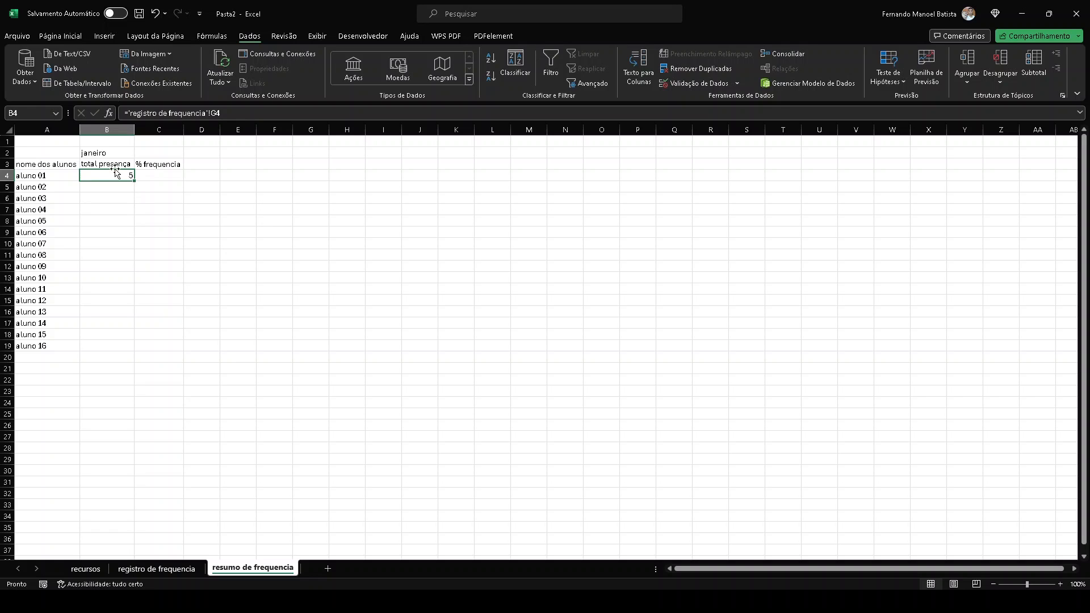
pyautogui.moveTo(135, 180); pyautogui.dragTo(134, 351)
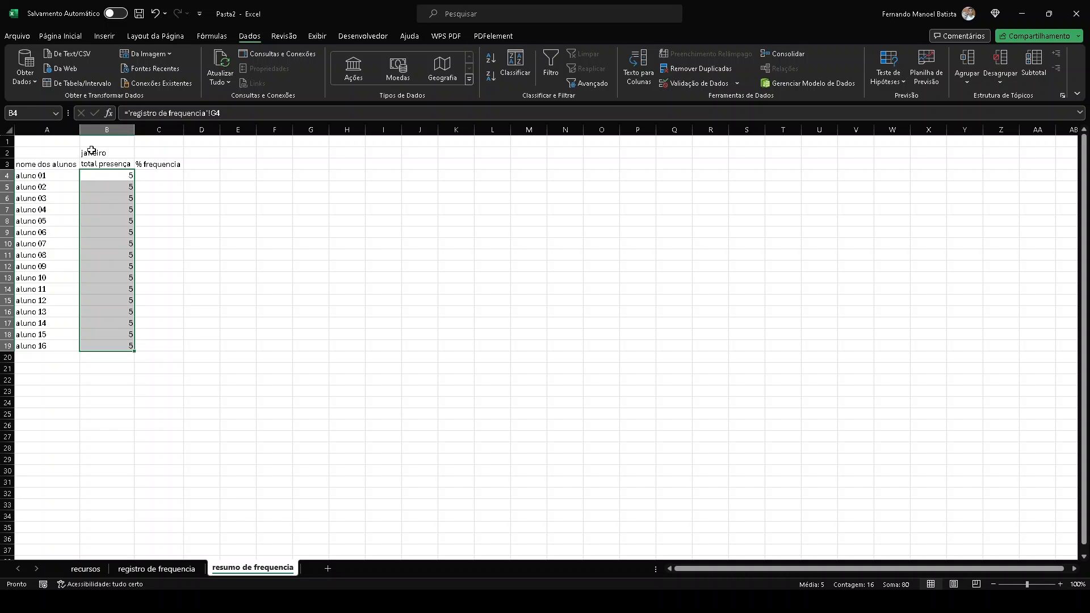
# Step: Merge and center the "janeiro" heading across B2:C2
pyautogui.moveTo(91, 149); pyautogui.dragTo(142, 151)
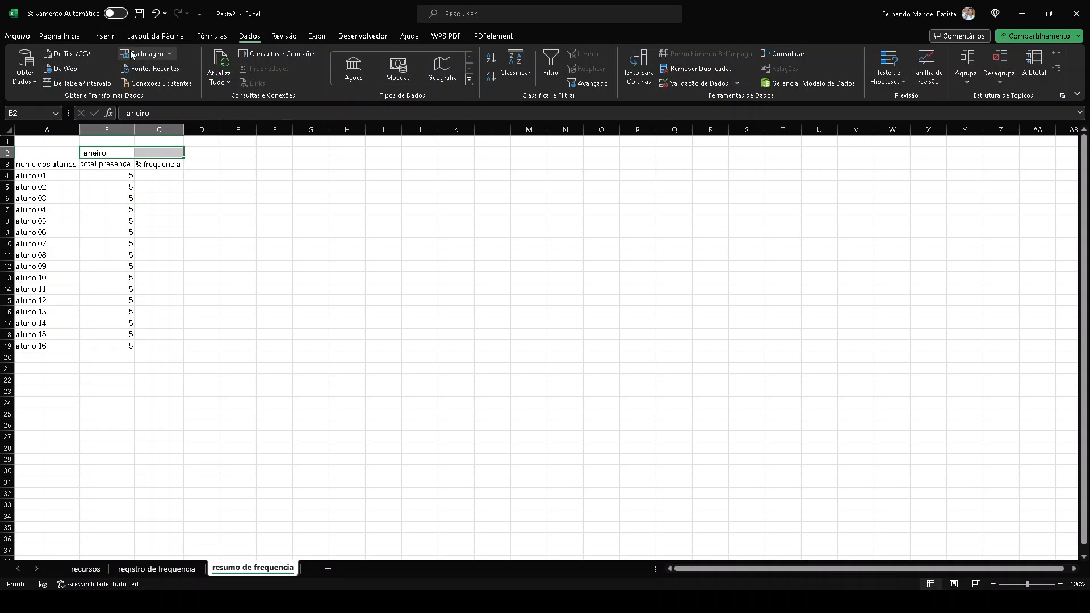
pyautogui.click(80, 36)
pyautogui.click(374, 76)
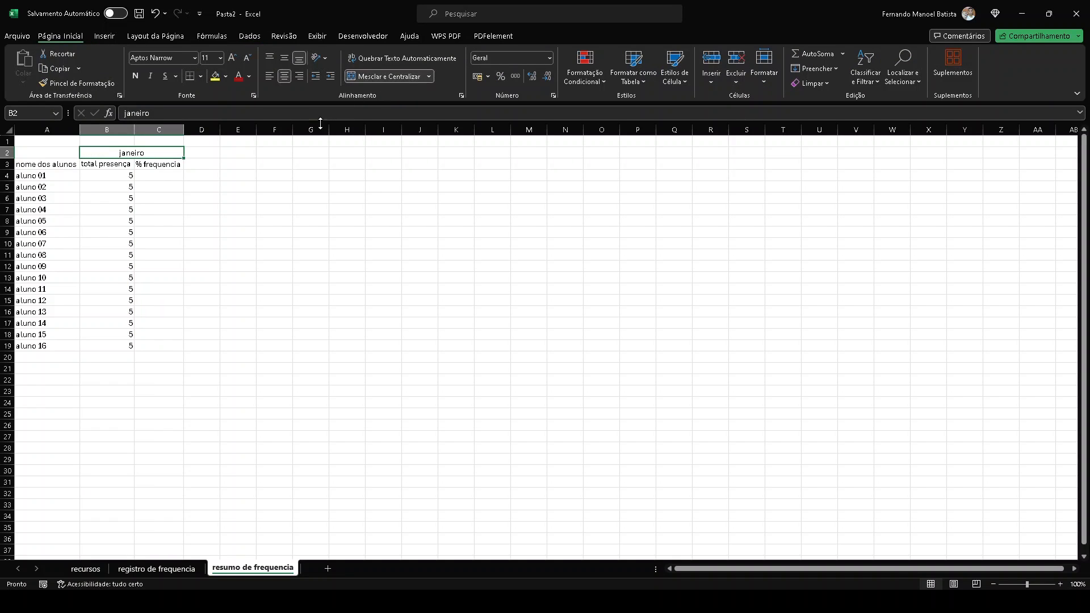
# Step: Calculate the attendance percentage of aluno 01 in C4 with the formula =B4/recursos!F2*100
pyautogui.click(160, 176)
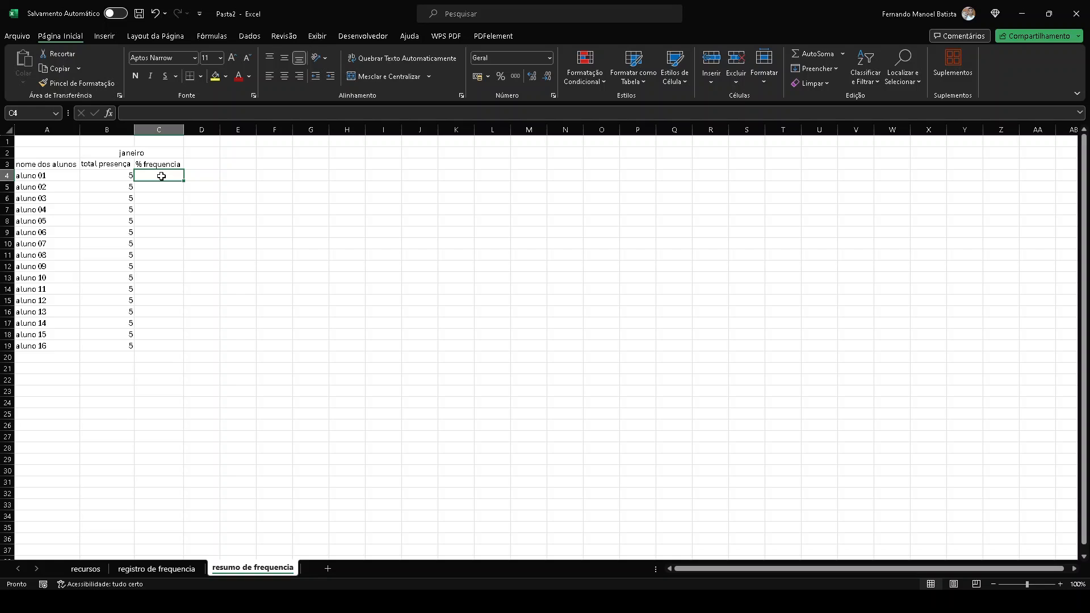
pyautogui.write('=')
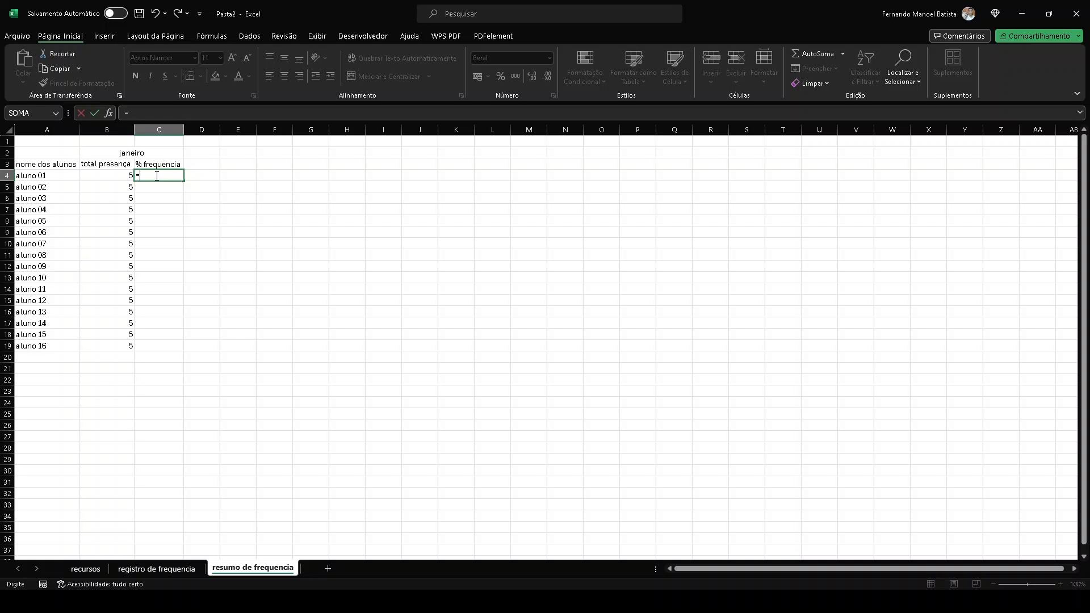
pyautogui.click(116, 174)
pyautogui.write('/')
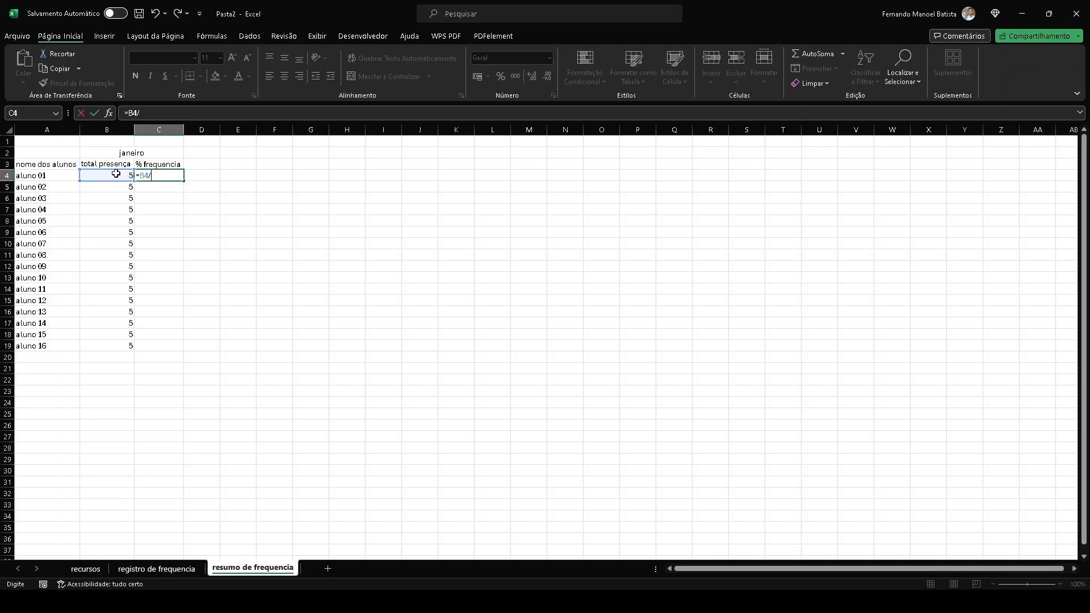
pyautogui.click(93, 576)
pyautogui.click(262, 154)
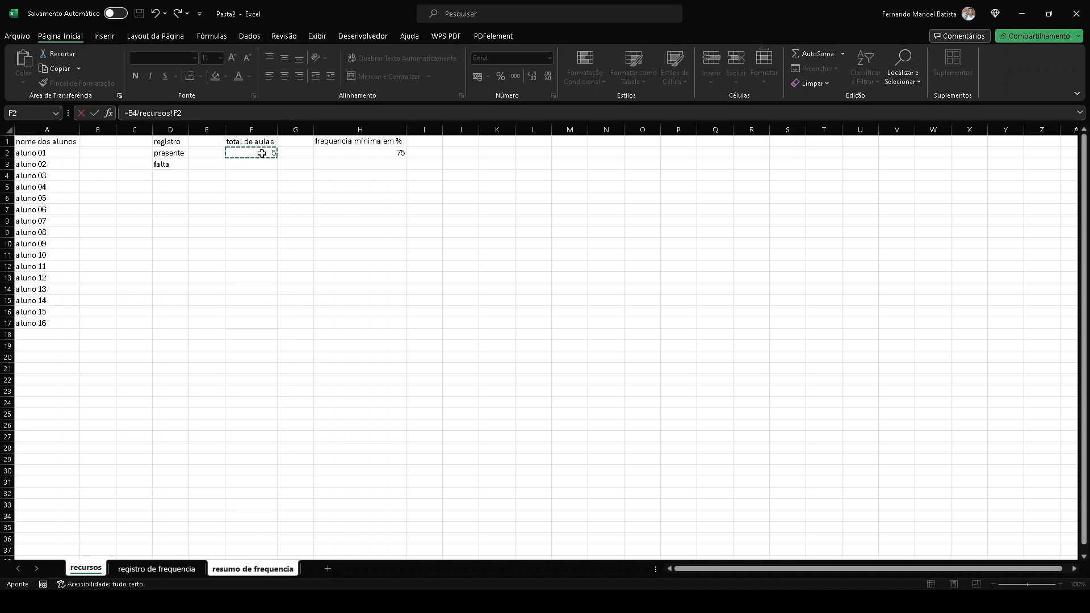
pyautogui.write('*100')
pyautogui.hotkey('ctrl', 'Return')
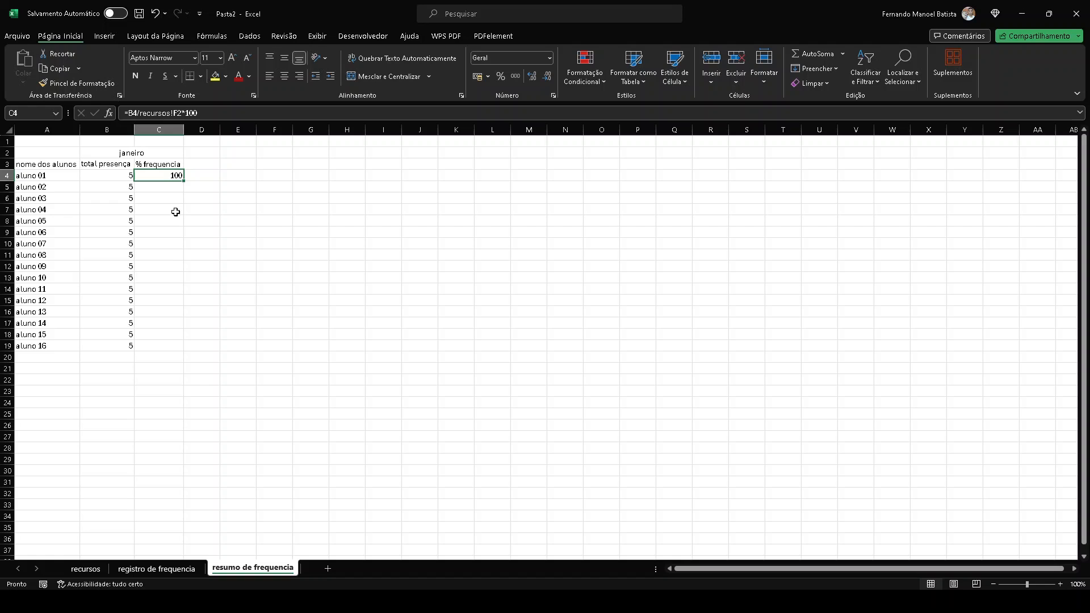
# Step: Make the total de aulas reference in C4 absolute as recursos!$F$2 and fill the formula down to C19
pyautogui.click(86, 569)
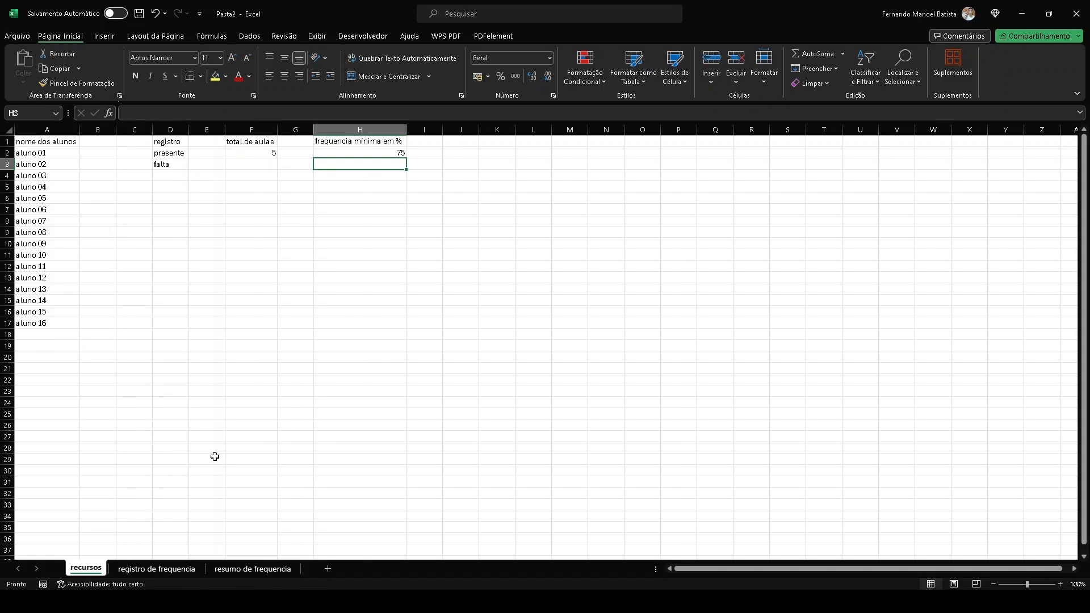
pyautogui.click(251, 152)
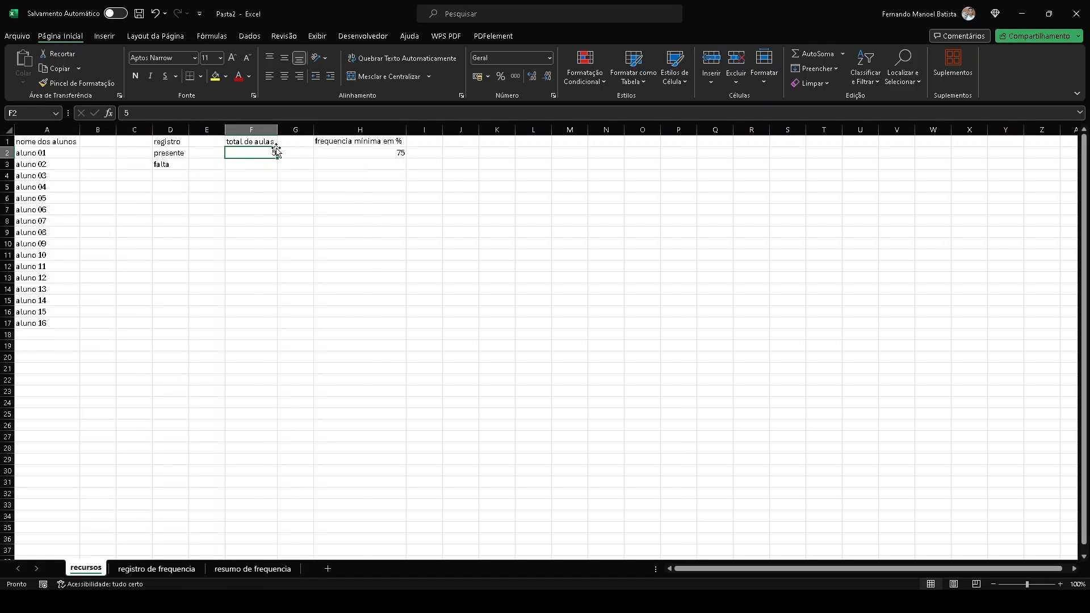
pyautogui.click(174, 570)
pyautogui.click(252, 569)
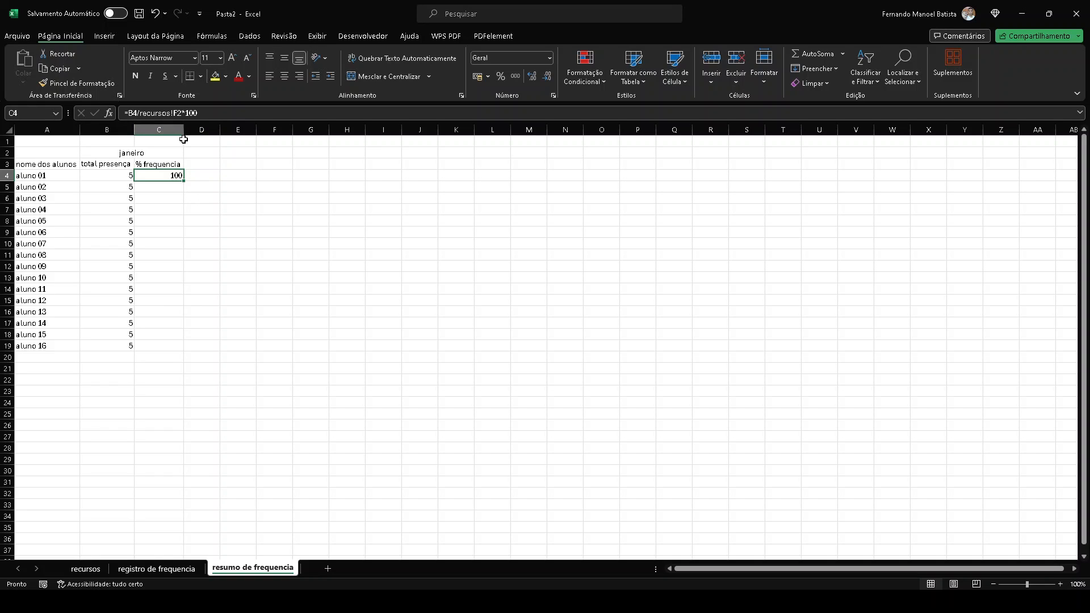
pyautogui.press('F2')
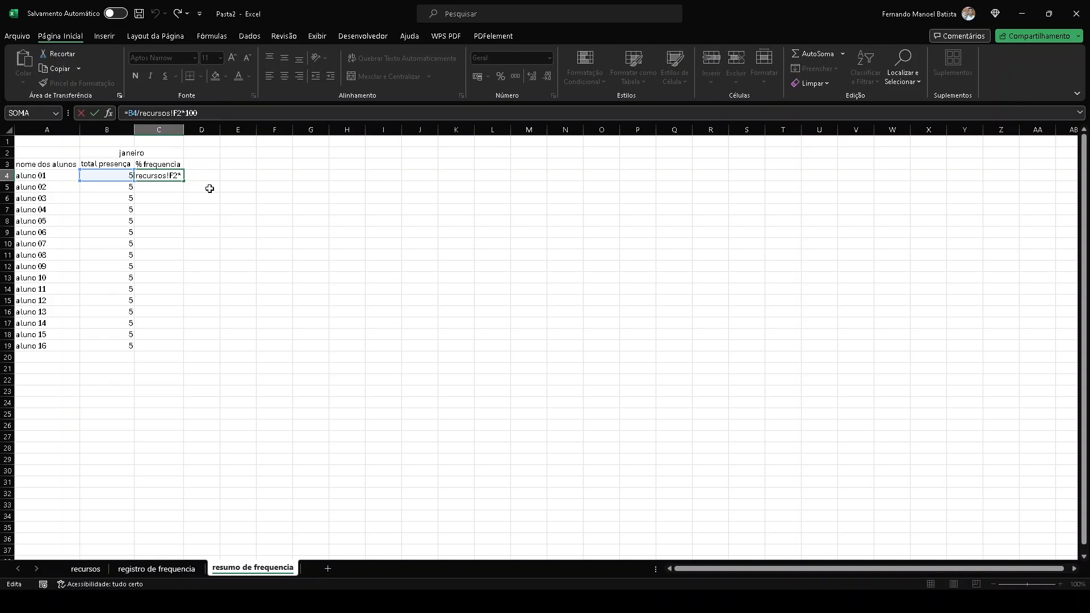
pyautogui.press('F4')
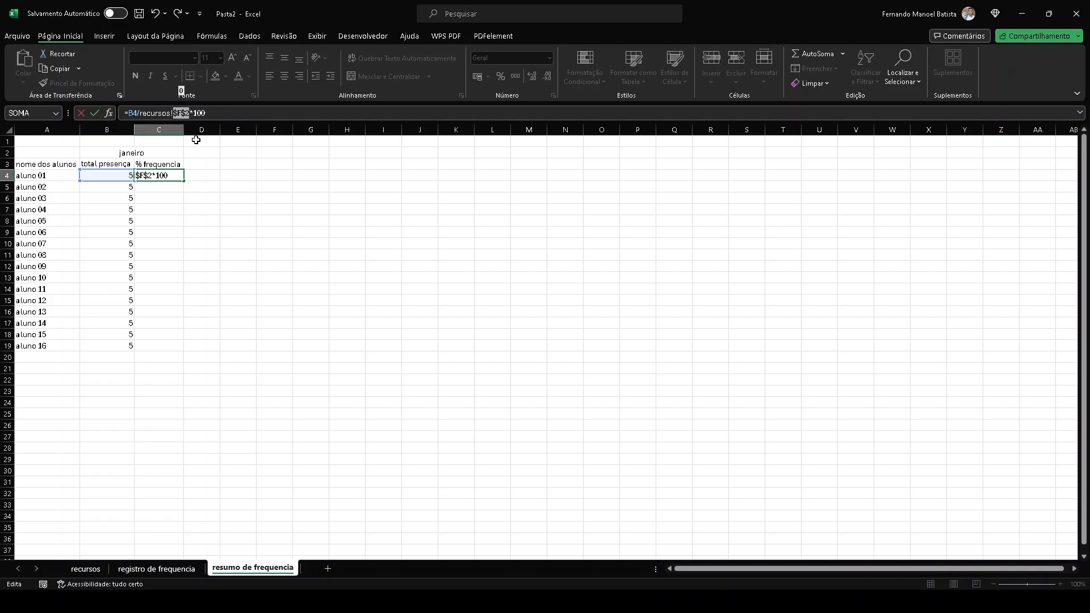
pyautogui.hotkey('ctrl', 'Return')
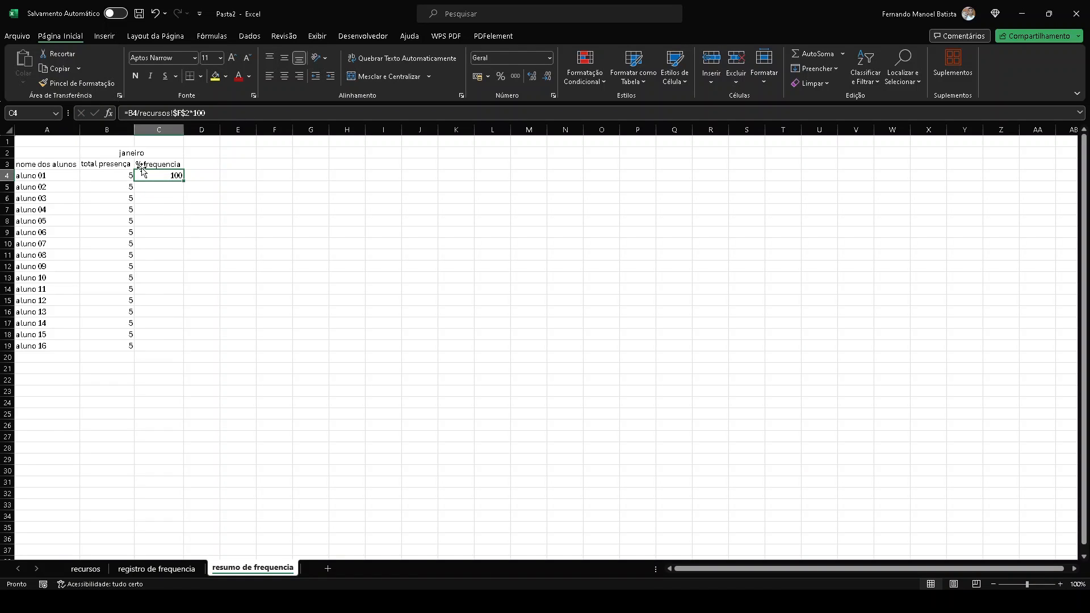
pyautogui.doubleClick(184, 181)
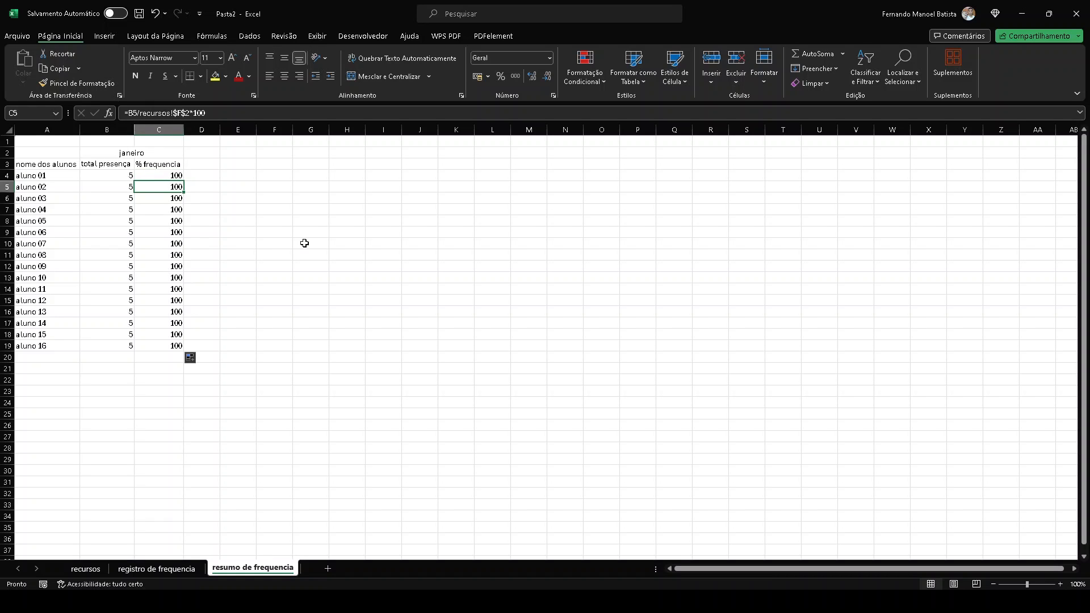
# Step: Examine the filled percentage formulas in the % frequencia column, from C5 down through C19
pyautogui.press('Down')
pyautogui.press('Down')
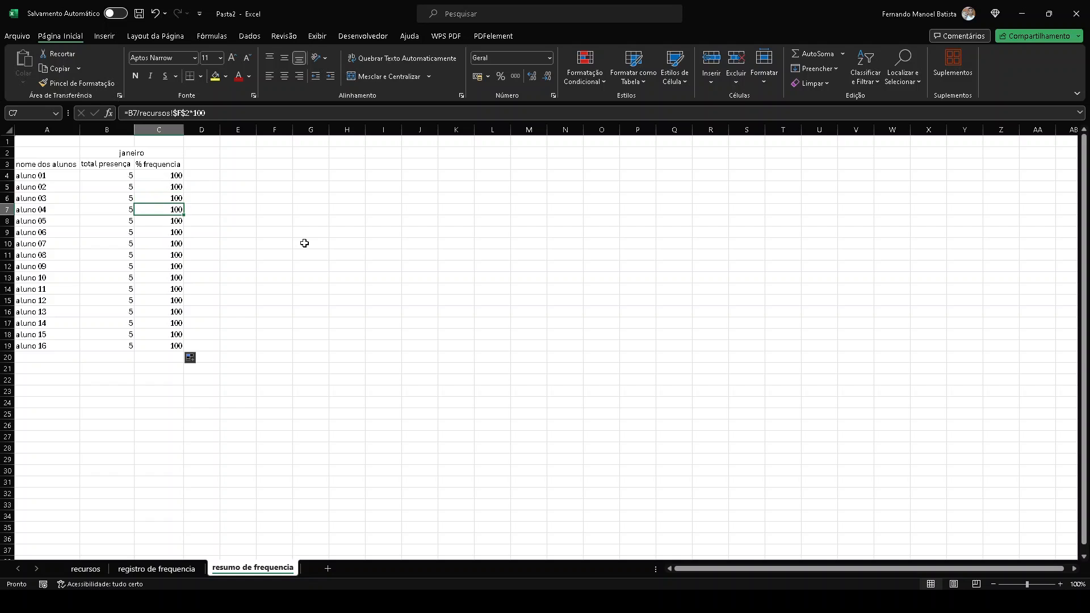
pyautogui.click(107, 129)
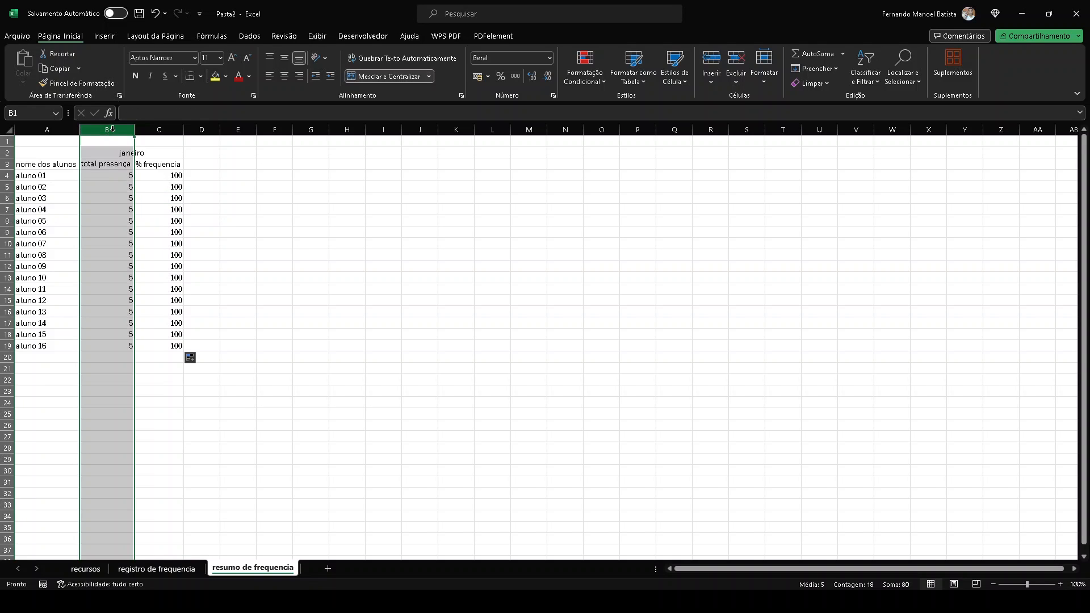
pyautogui.click(164, 208)
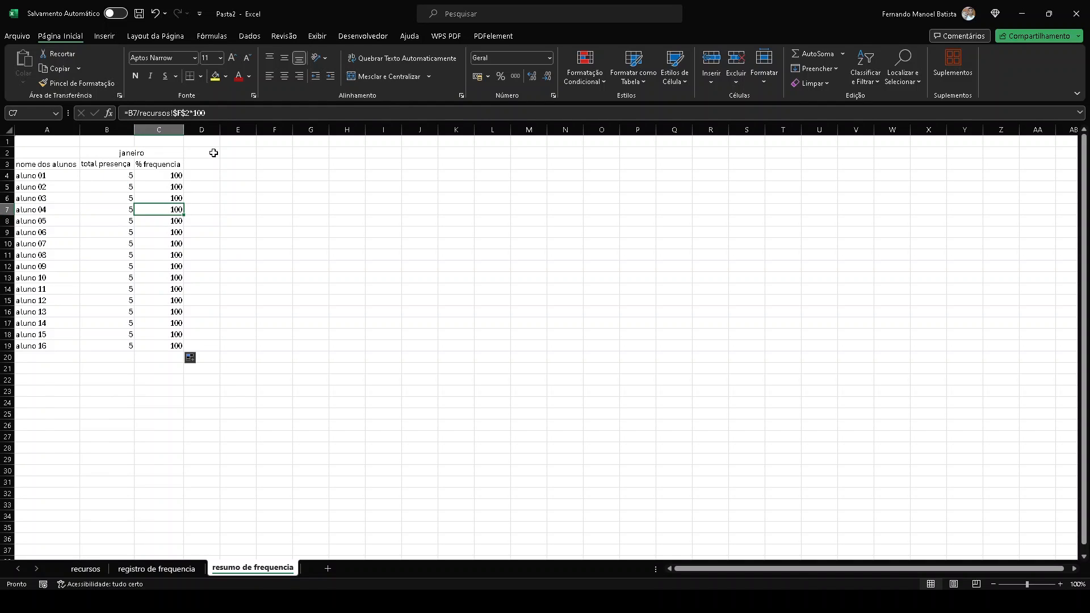
pyautogui.press('Down')
pyautogui.press('Down')
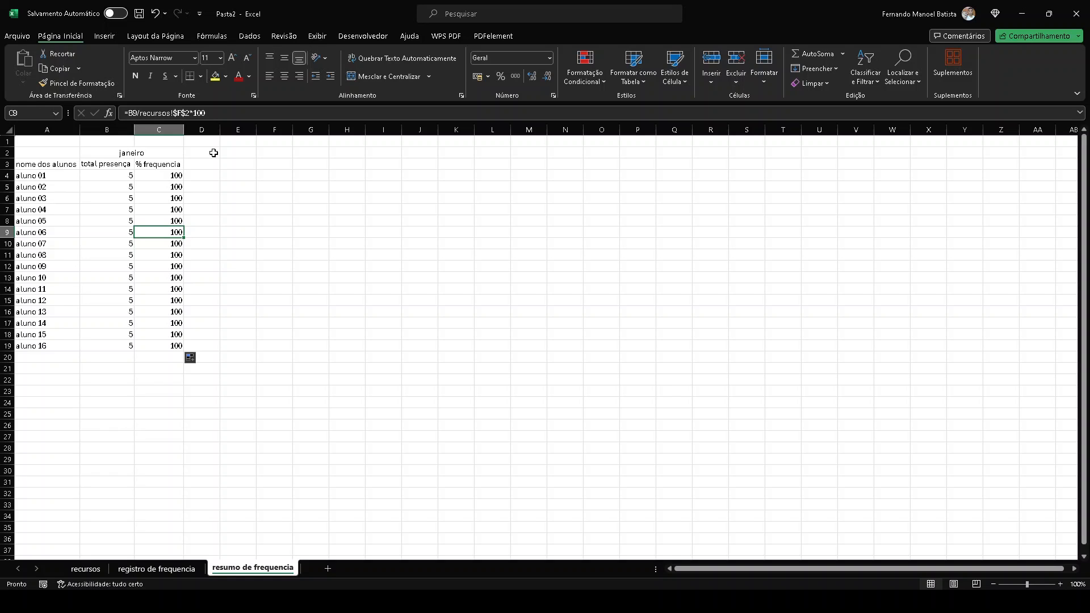
pyautogui.press('Down')
pyautogui.press('Down')
pyautogui.press('Down')
pyautogui.press('Down')
pyautogui.press('Down')
pyautogui.press('Down')
pyautogui.press('Down')
pyautogui.press('Down')
pyautogui.press('Down')
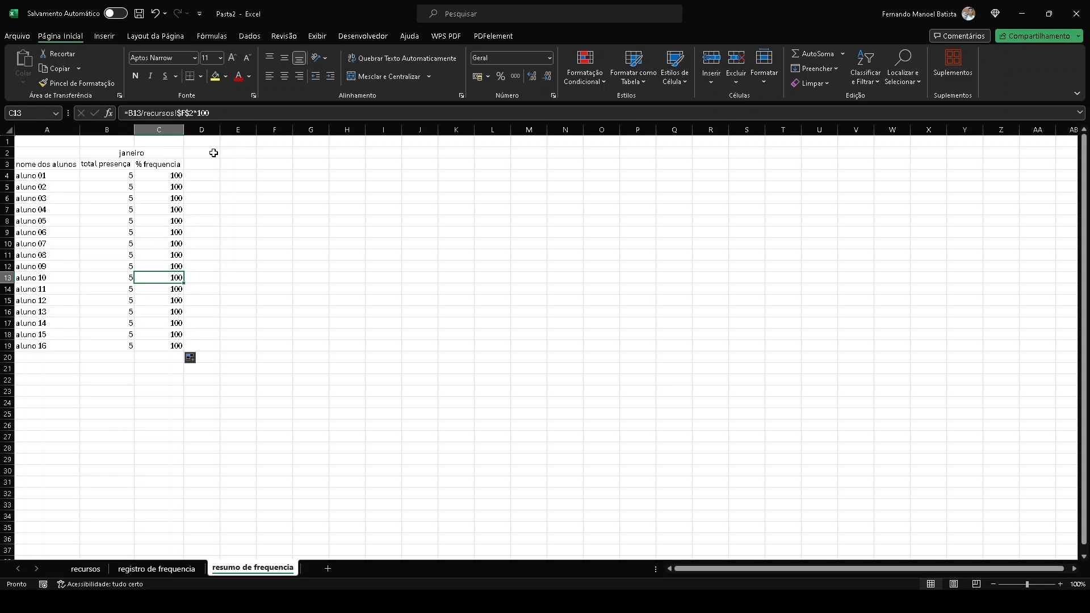
pyautogui.click(169, 176)
pyautogui.hotkey('ctrl', 'shift', 'Down')
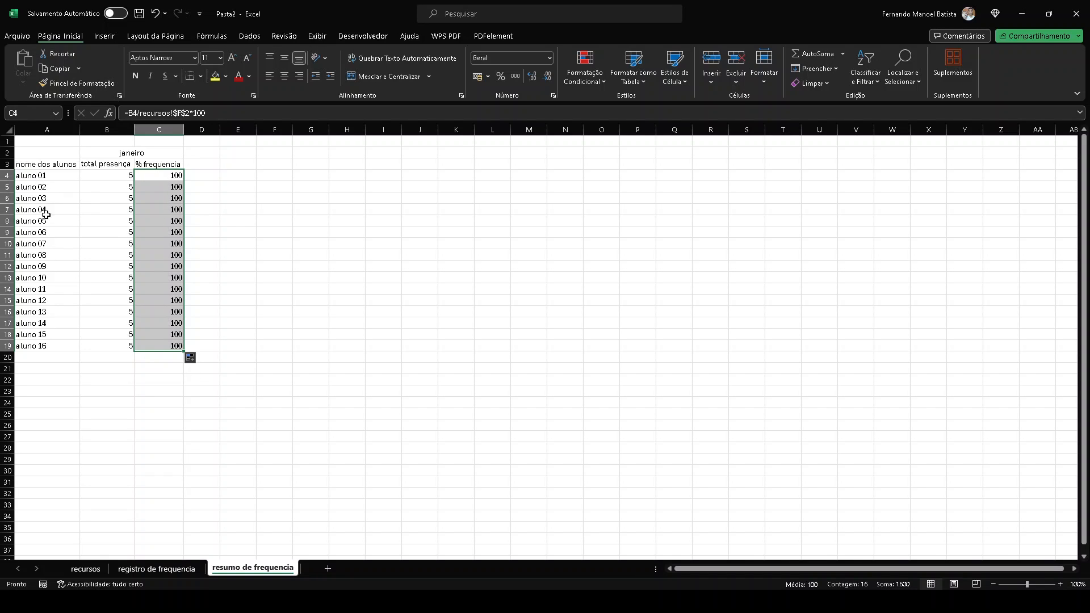
pyautogui.hotkey('ctrl', 'v')
pyautogui.press('Escape')
# Step: Merge and center A20:B20 and enter the label "turma"
pyautogui.click(109, 358)
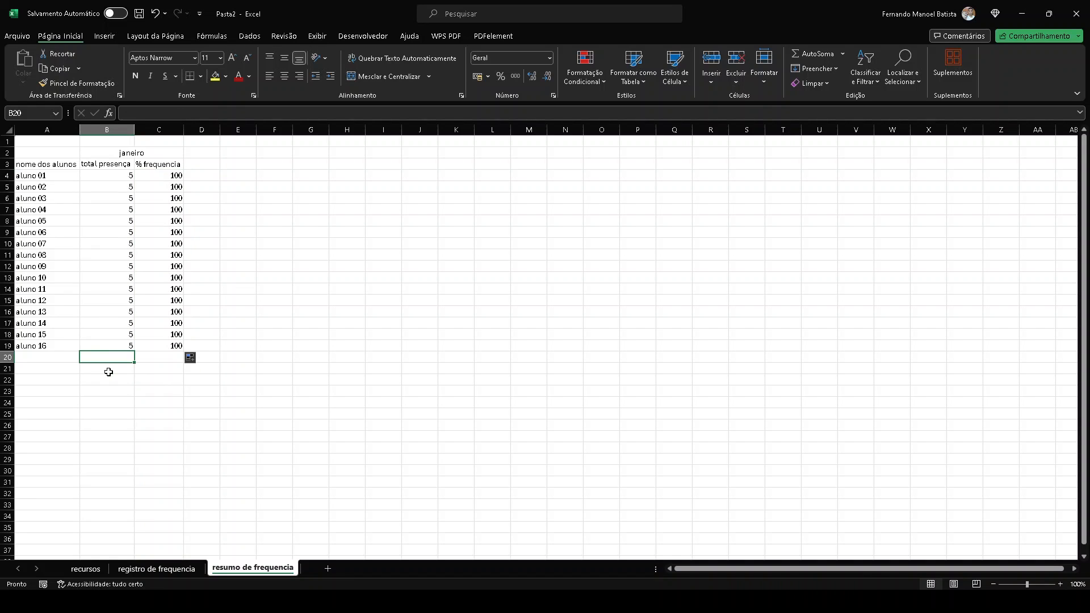
pyautogui.moveTo(61, 357); pyautogui.dragTo(88, 357)
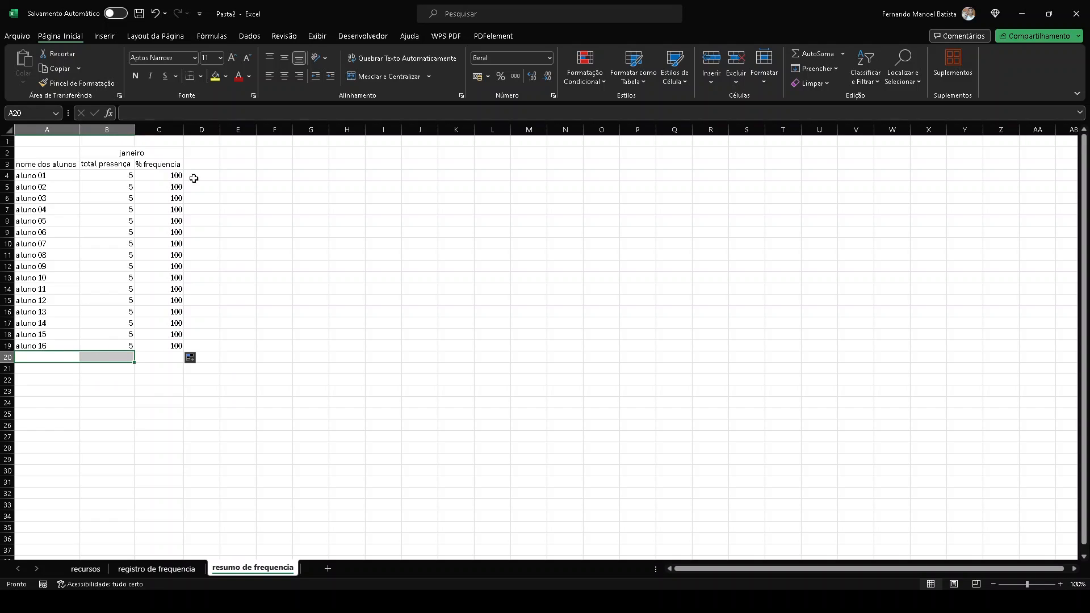
pyautogui.click(364, 76)
pyautogui.write('turma')
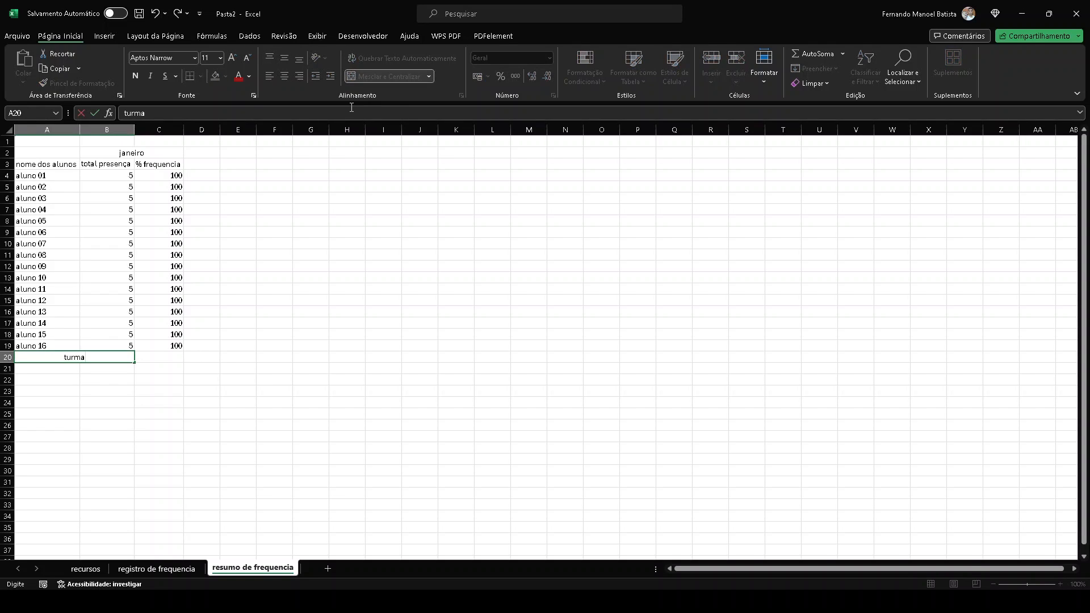
pyautogui.press('Tab')
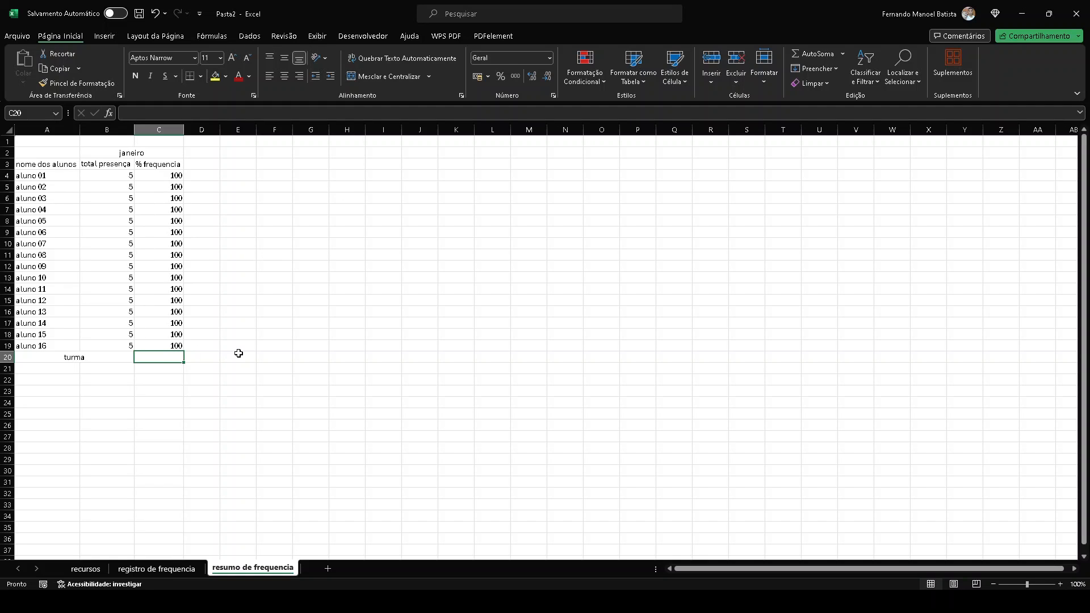
# Step: Calculate the class's average attendance percentage in C20 with the formula =MÉDIA(C4:C19)
pyautogui.write('=média(')
pyautogui.press('Up')
pyautogui.hotkey('shift', 'Up')
pyautogui.hotkey('shift', 'Up')
pyautogui.hotkey('shift', 'Up')
pyautogui.hotkey('shift', 'Up')
pyautogui.hotkey('shift', 'Up')
pyautogui.hotkey('shift', 'Up')
pyautogui.hotkey('shift', 'Up')
pyautogui.hotkey('shift', 'Up')
pyautogui.hotkey('shift', 'Up')
pyautogui.hotkey('shift', 'Up')
pyautogui.hotkey('shift', 'Up')
pyautogui.hotkey('shift', 'Up')
pyautogui.hotkey('shift', 'Up')
pyautogui.hotkey('shift', 'Up')
pyautogui.hotkey('shift', 'Up')
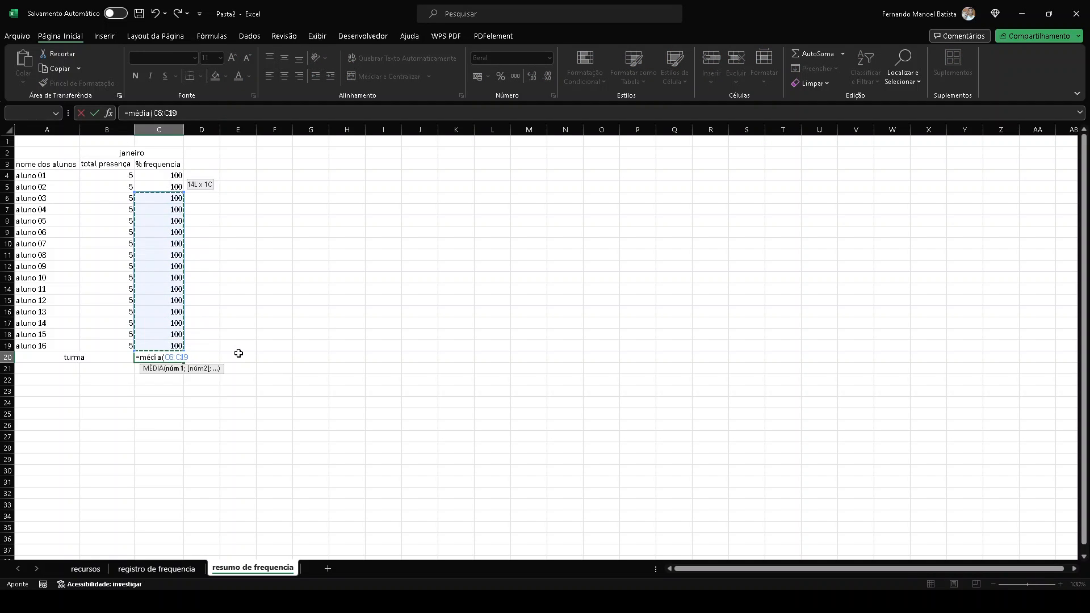
pyautogui.press('Return')
pyautogui.keyDown('ctrl'); pyautogui.scroll(3, 238, 353); pyautogui.keyUp('ctrl')
pyautogui.click(223, 458)
pyautogui.click(118, 463)
pyautogui.moveTo(56, 199); pyautogui.dragTo(226, 438)
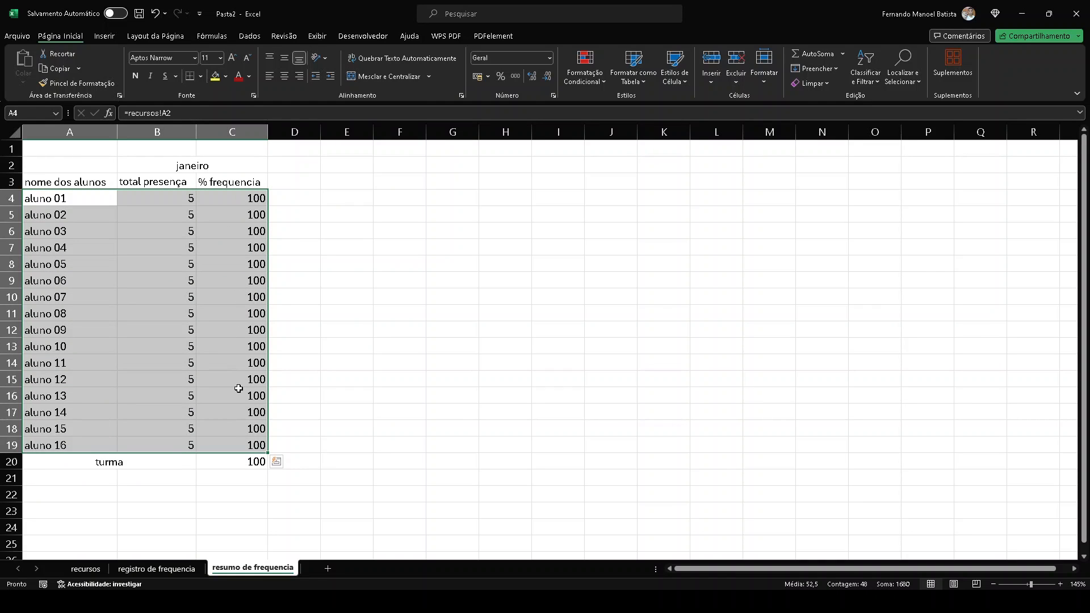
# Step: In the registro de frequencia sheet, mark aluno 01 through aluno 08 as "falta" for all five janeiro classes (B4:F11)
pyautogui.click(157, 569)
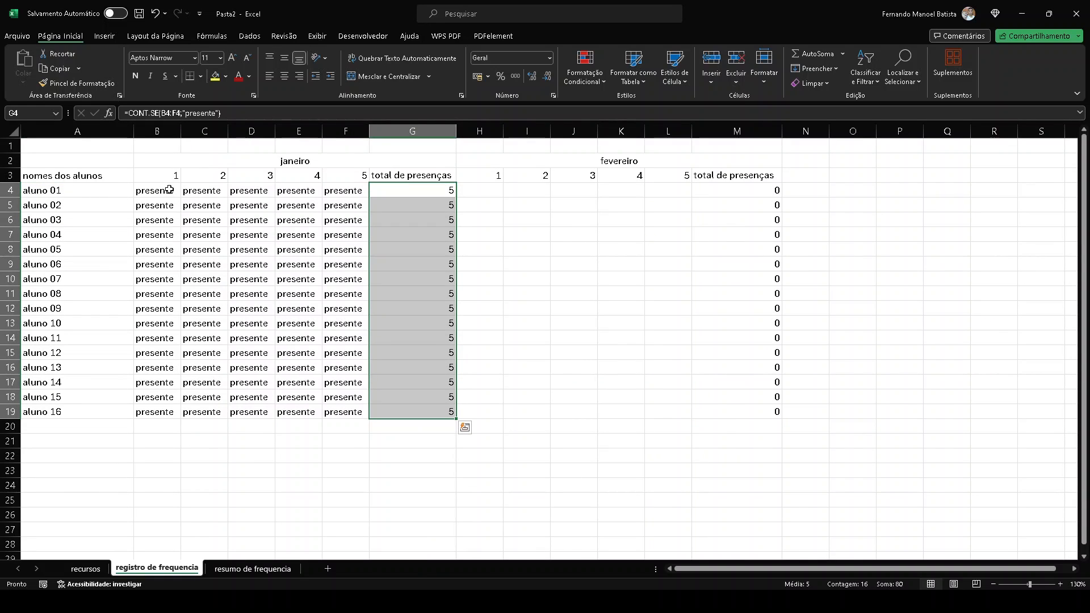
pyautogui.click(169, 189)
pyautogui.click(186, 191)
pyautogui.click(153, 213)
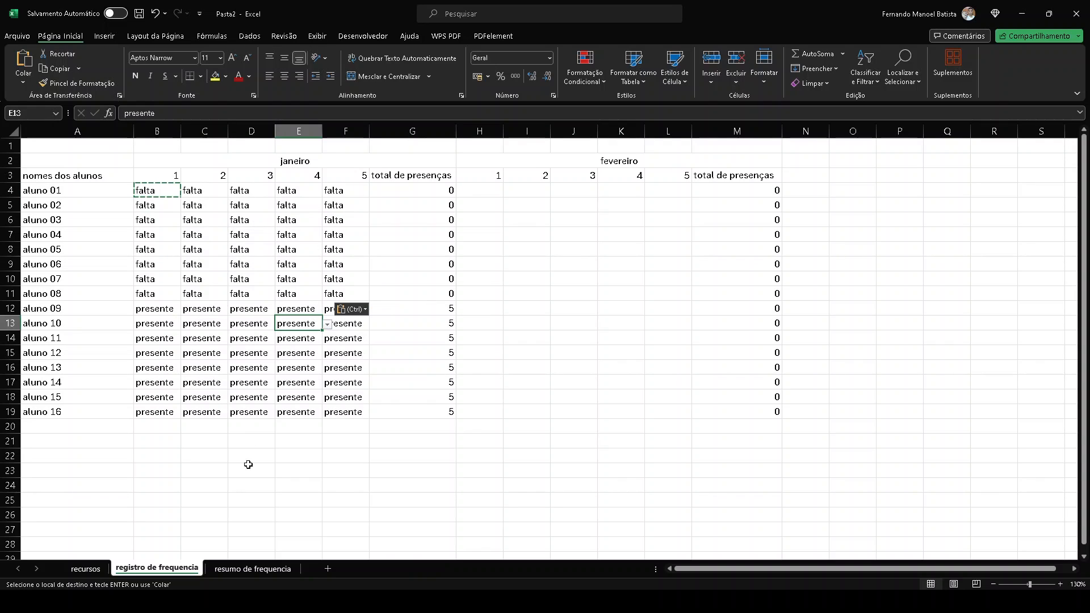
# Step: Check the students' percentages in C4:C19 and the turma average in C20 on the resumo de frequencia sheet
pyautogui.click(251, 573)
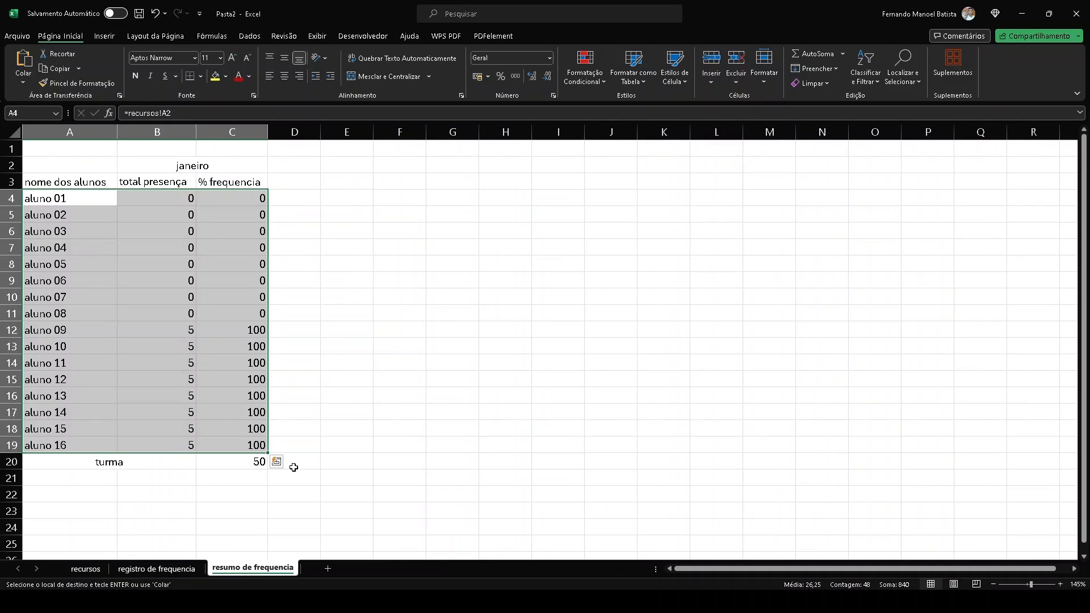
pyautogui.click(331, 340)
pyautogui.moveTo(245, 196); pyautogui.dragTo(260, 311)
pyautogui.hotkey('ctrl', 'v')
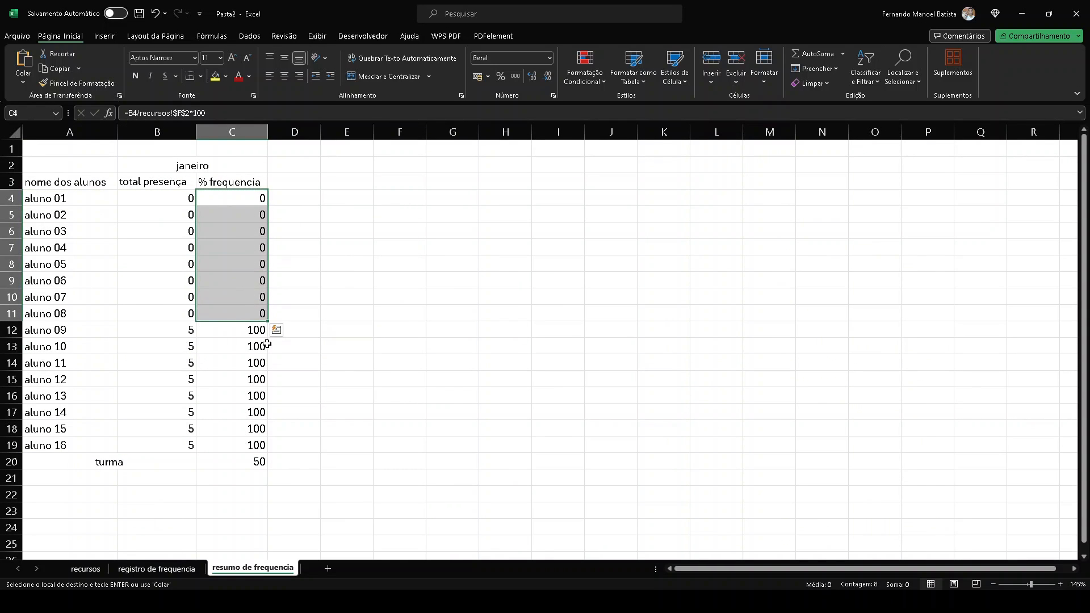
pyautogui.moveTo(246, 330); pyautogui.dragTo(260, 446)
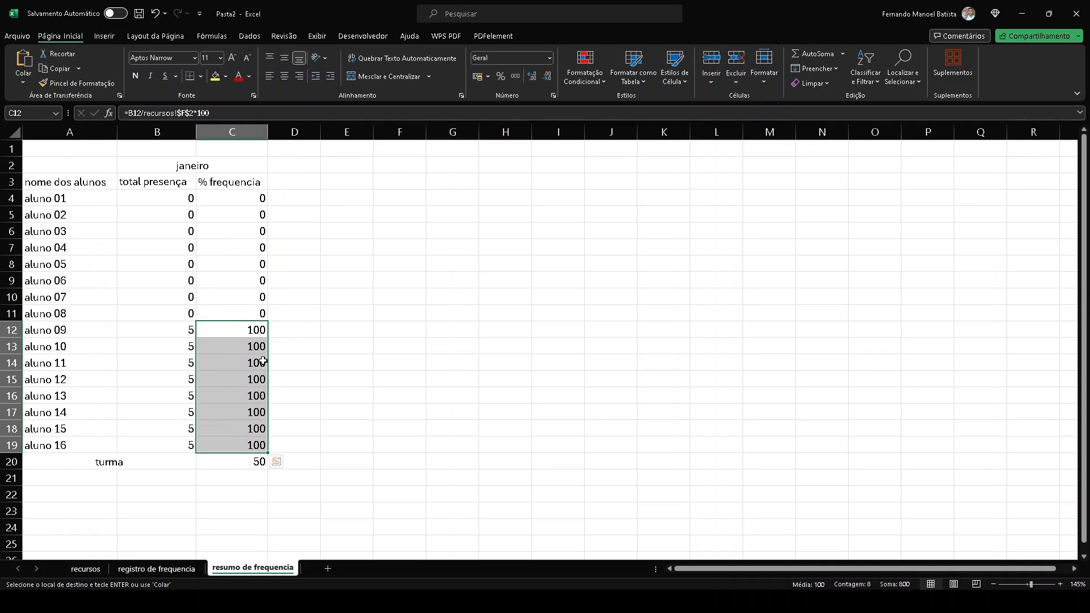
pyautogui.moveTo(134, 469); pyautogui.dragTo(224, 460)
pyautogui.click(253, 462)
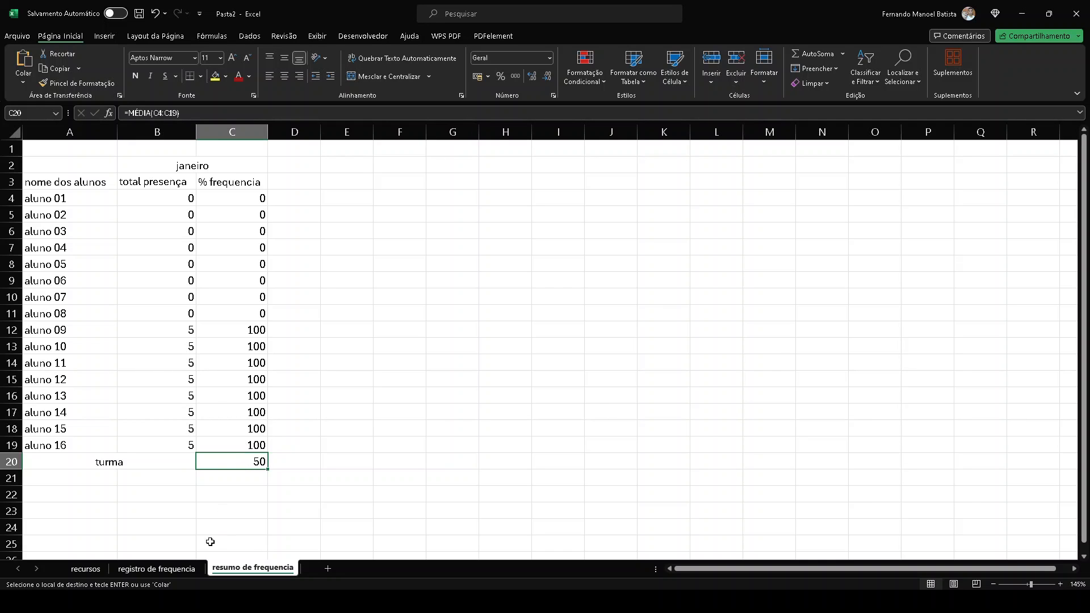
# Step: Mark aluno 05 through aluno 08 as "presente" in B8:F11 of registro de frequencia and return to the resumo de frequencia sheet
pyautogui.click(156, 568)
pyautogui.moveTo(154, 250); pyautogui.dragTo(368, 300)
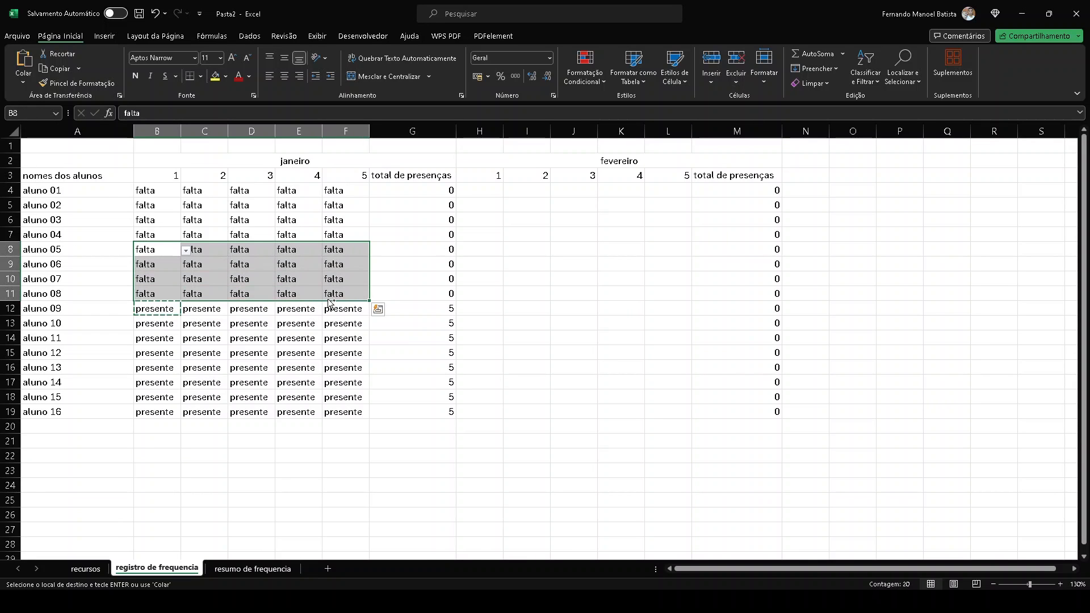
pyautogui.write('presente\tpresente\tpresente\tpresente\tpresente presente\tpresente\tpresente\tpresente\tpresente presente\tpresente\tpresente\tpresente\tpresente presente\tpresente\tpresente\tpresente\tpresente')
pyautogui.click(256, 569)
pyautogui.click(157, 568)
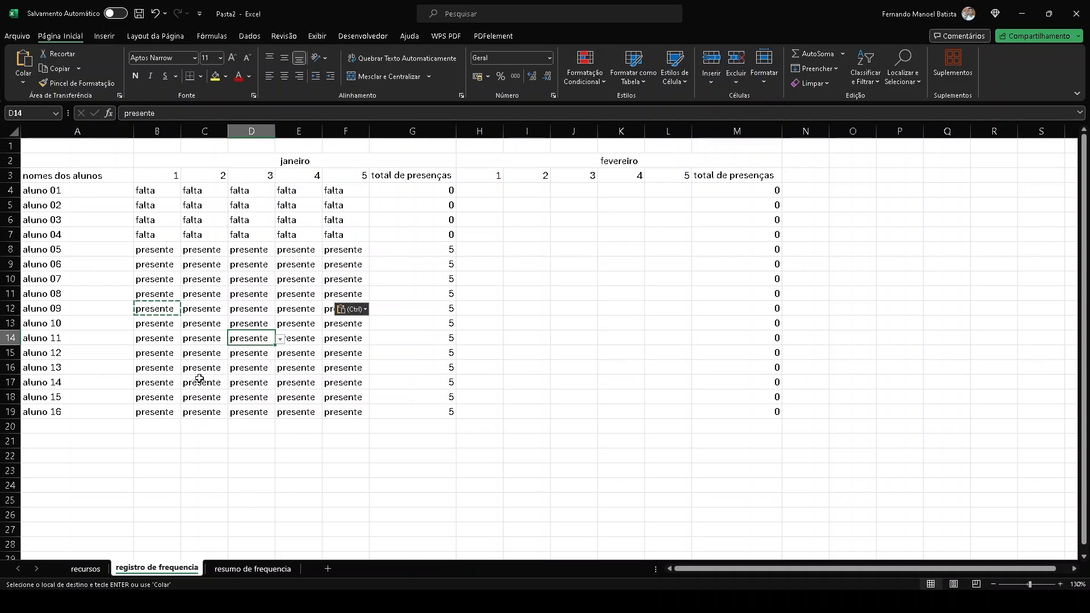
pyautogui.click(257, 569)
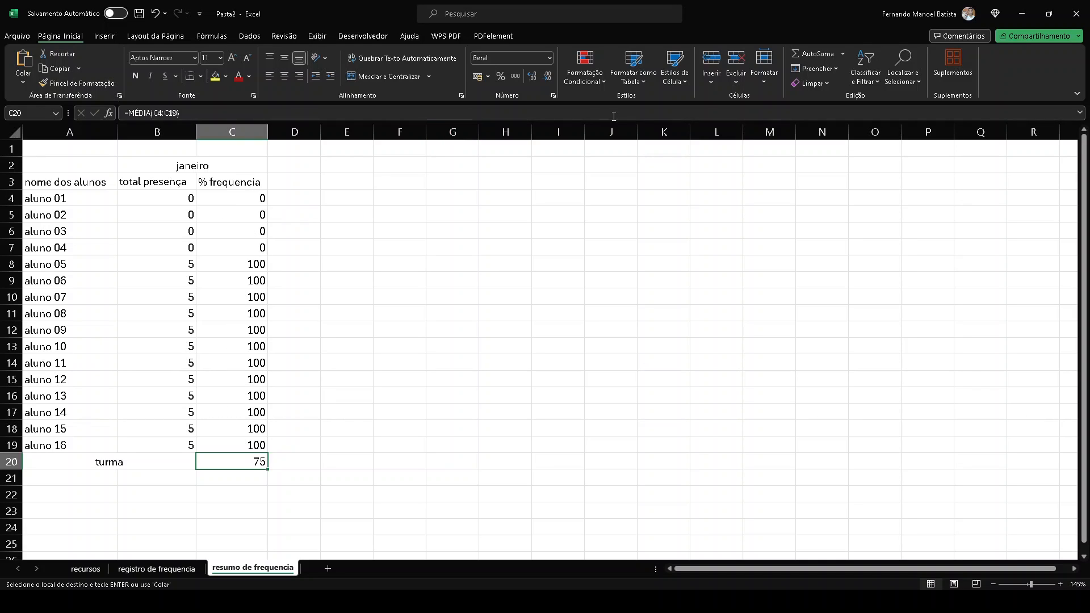
# Step: Add a conditional formatting rule to C4 that fills the cell yellow when its value is less than 75
pyautogui.click(251, 203)
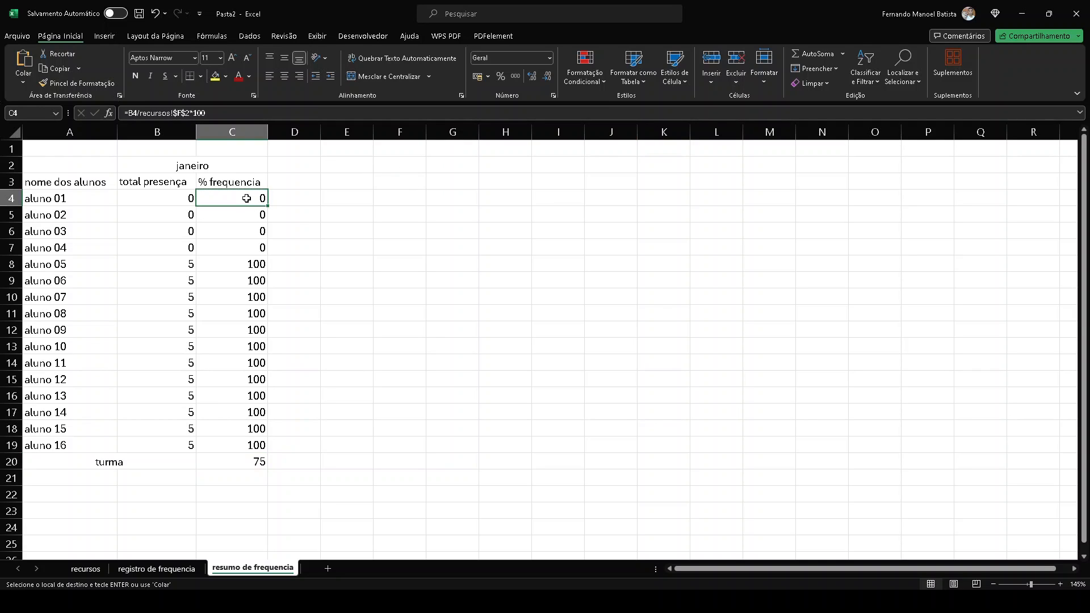
pyautogui.click(596, 86)
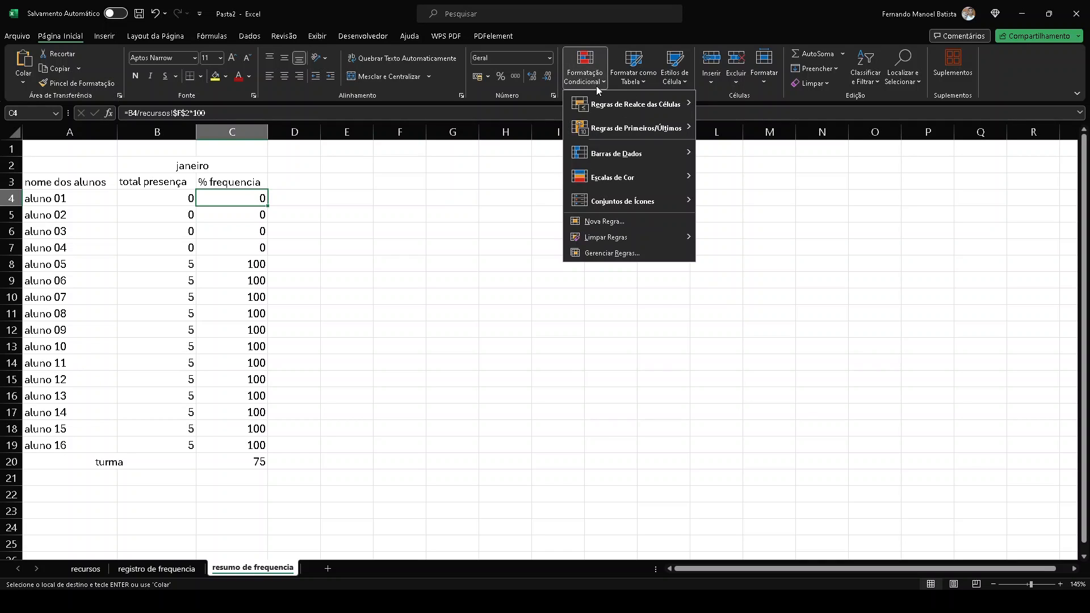
pyautogui.click(603, 221)
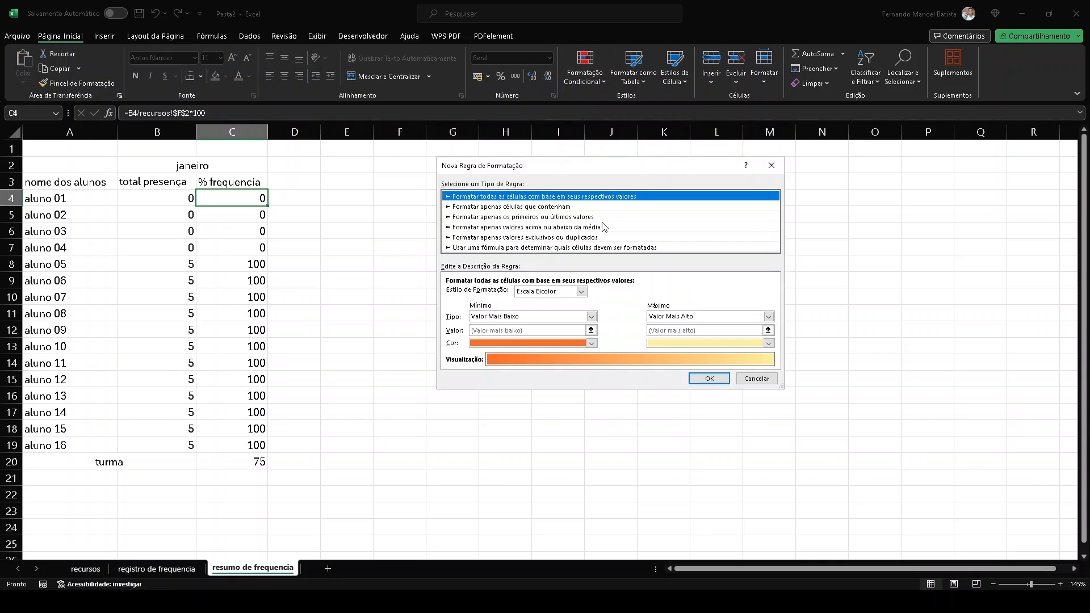
pyautogui.click(477, 207)
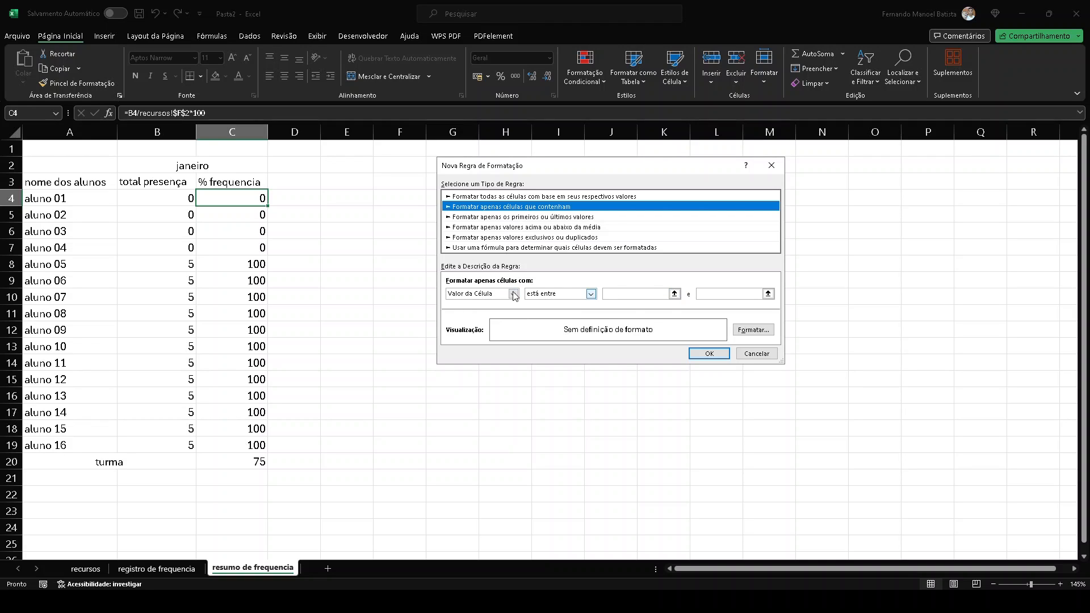
pyautogui.click(572, 298)
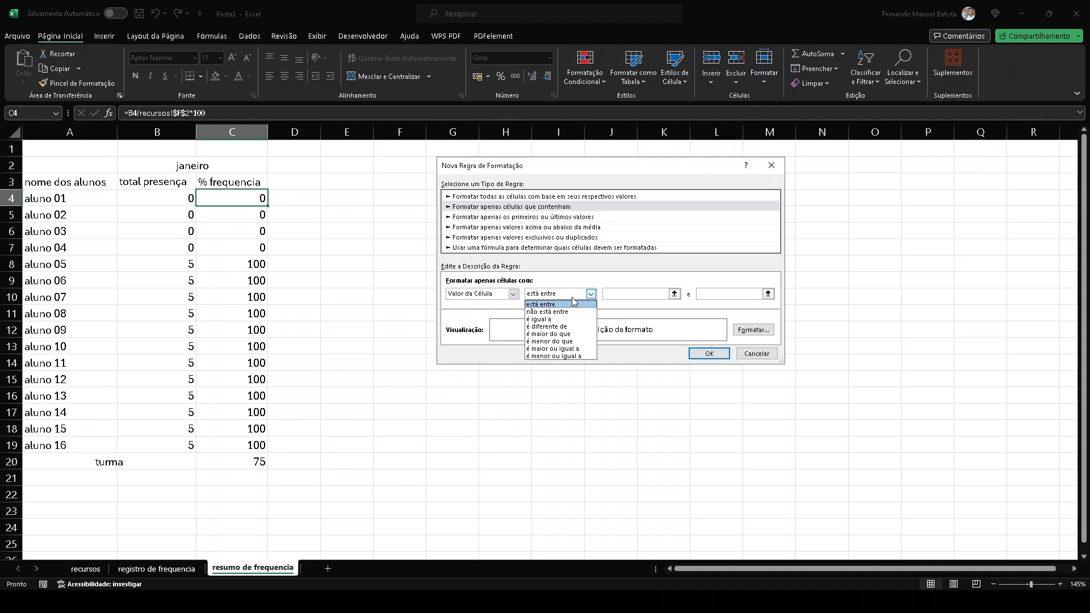
pyautogui.click(549, 341)
pyautogui.click(652, 294)
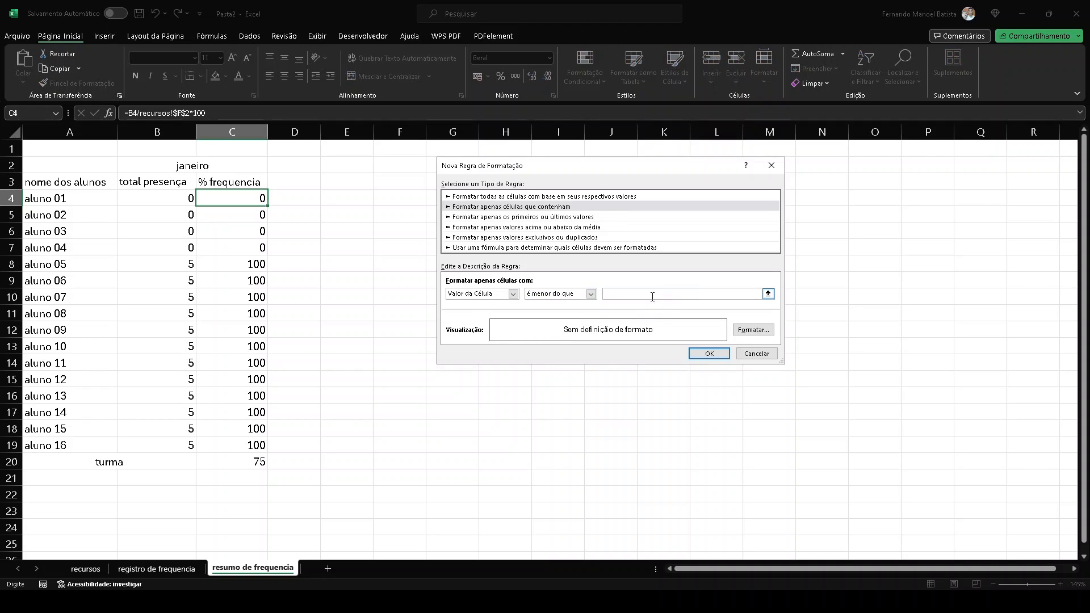
pyautogui.write('75')
pyautogui.click(758, 330)
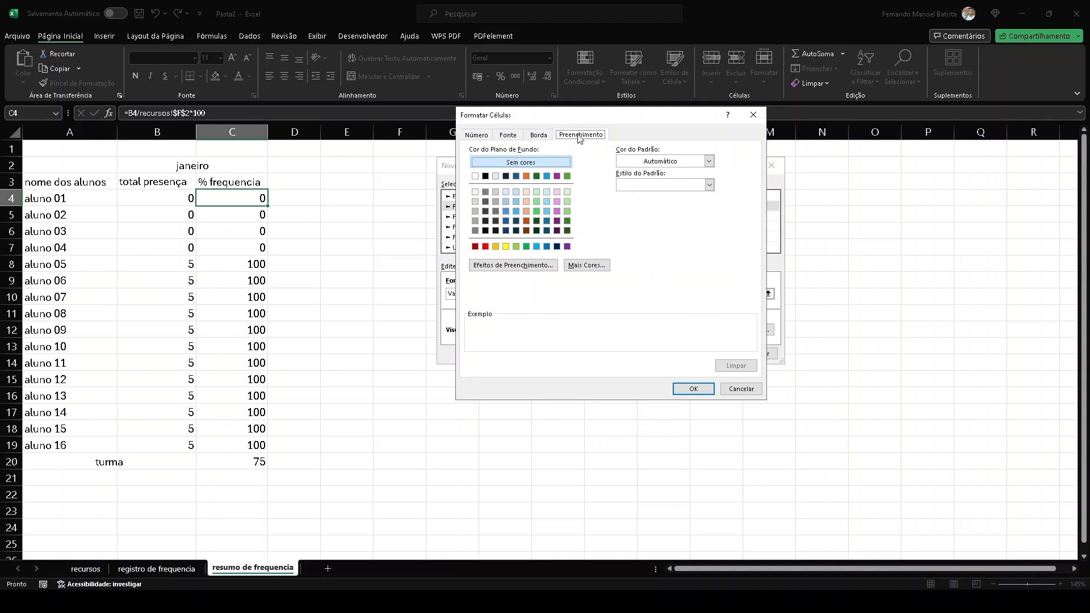
pyautogui.click(506, 246)
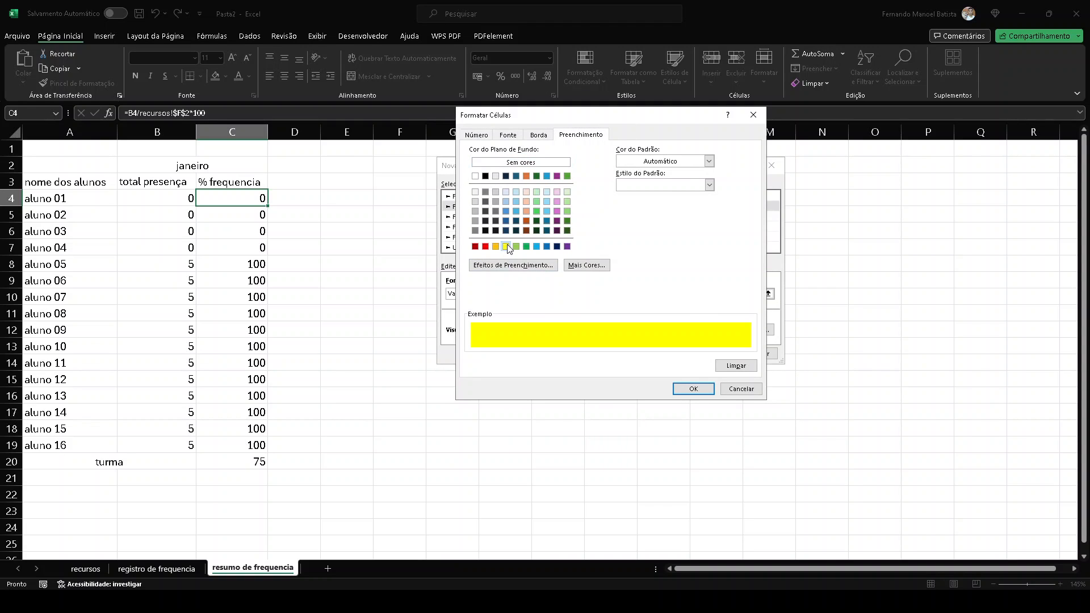
pyautogui.click(704, 392)
pyautogui.click(703, 354)
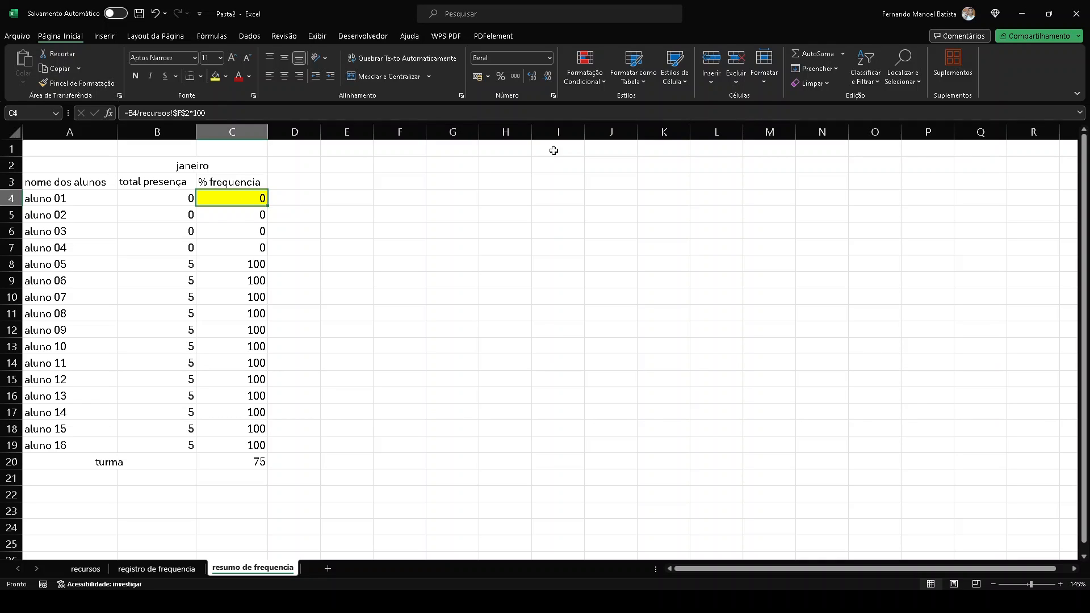
# Step: Add a second conditional formatting rule to C4 that fills the cell light green when its value is greater than or equal to 75
pyautogui.click(593, 86)
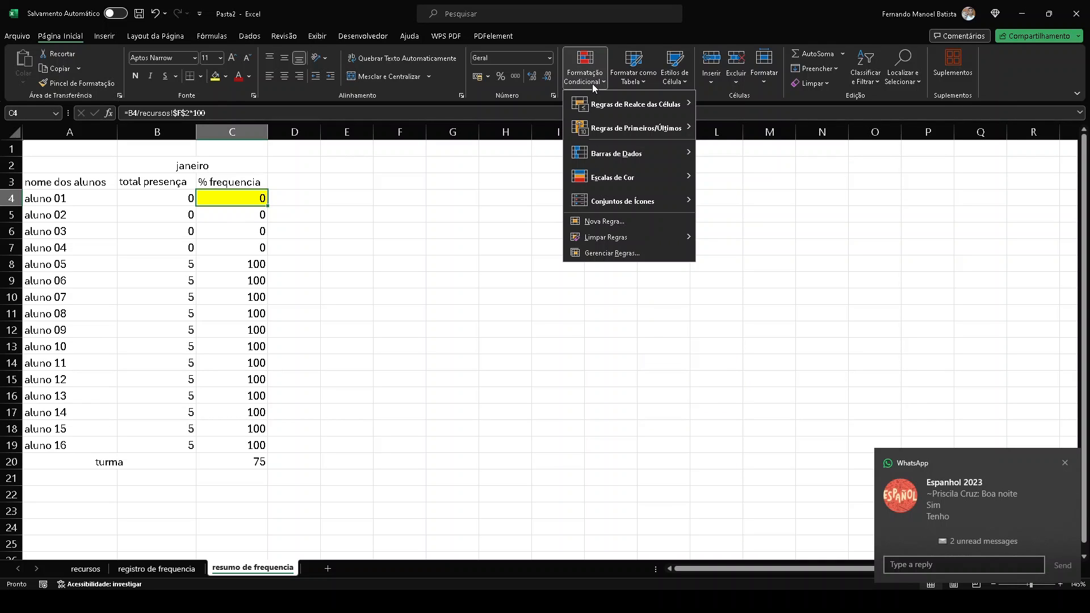
pyautogui.click(630, 255)
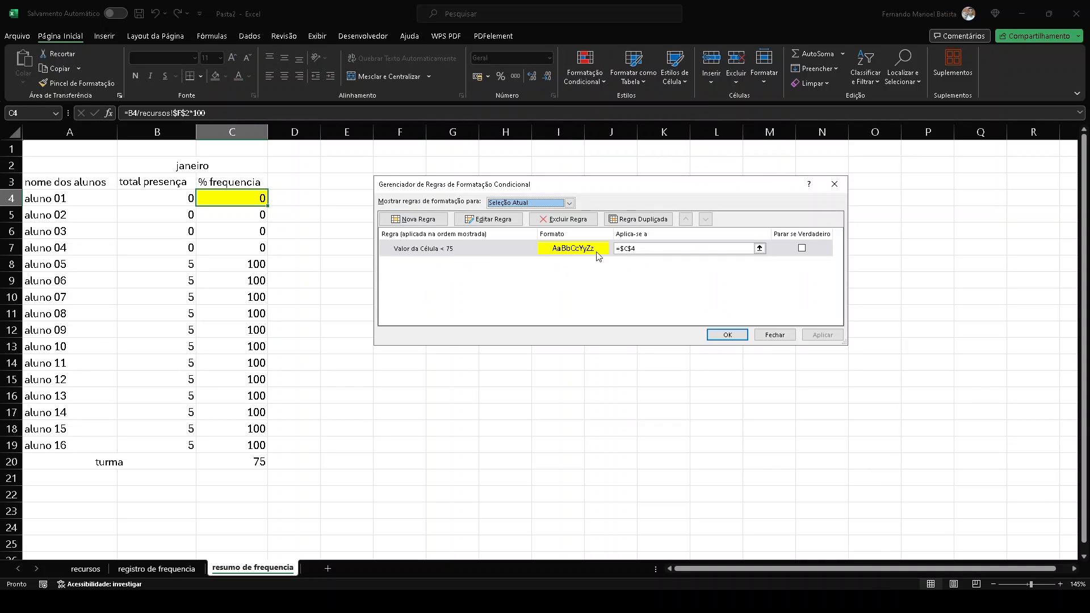
pyautogui.click(419, 219)
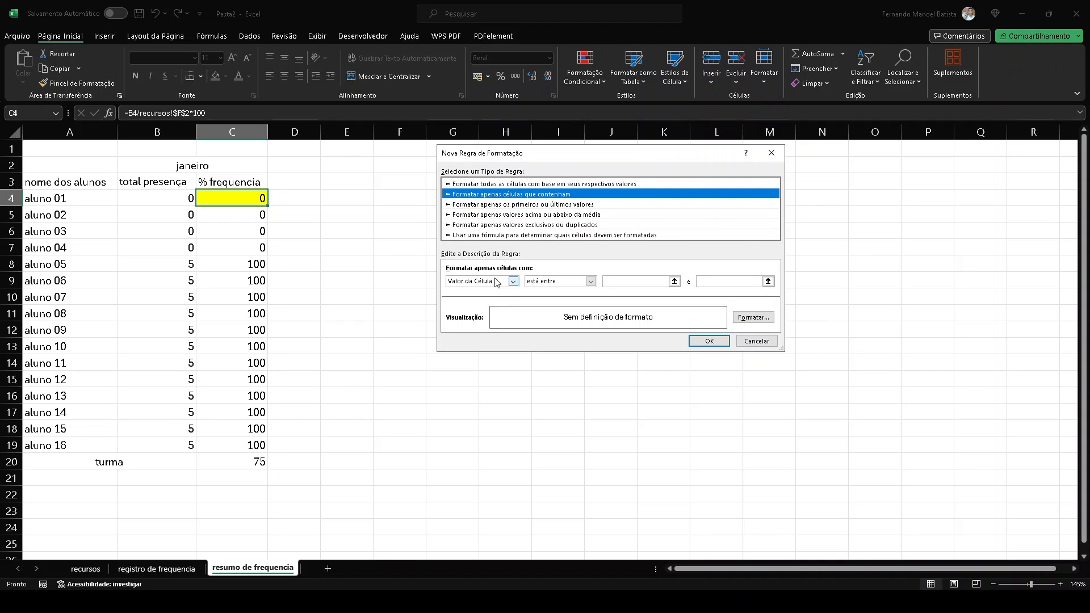
pyautogui.click(559, 282)
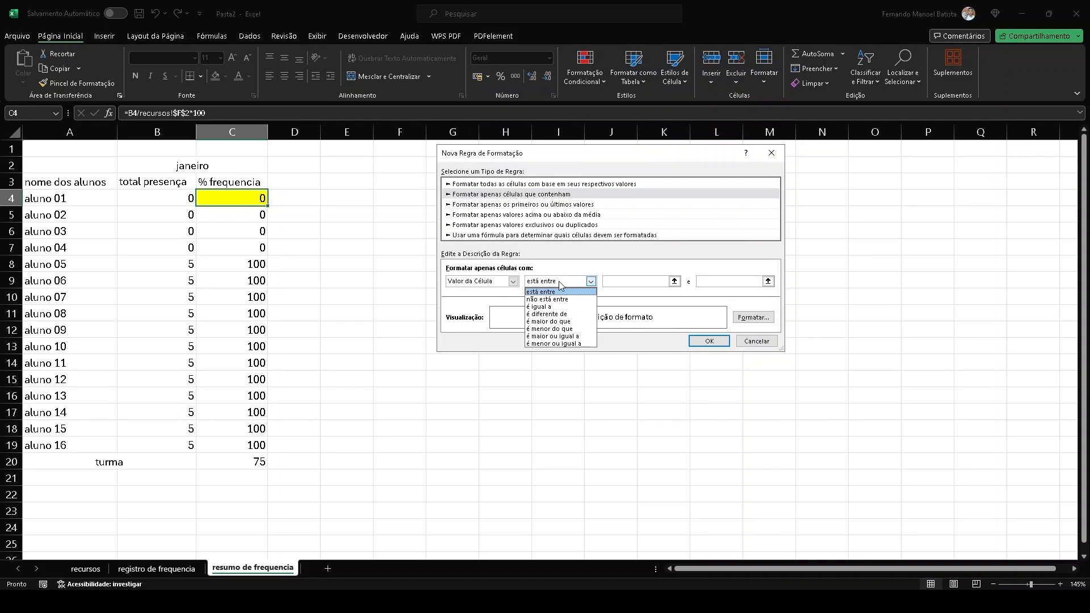
pyautogui.click(579, 336)
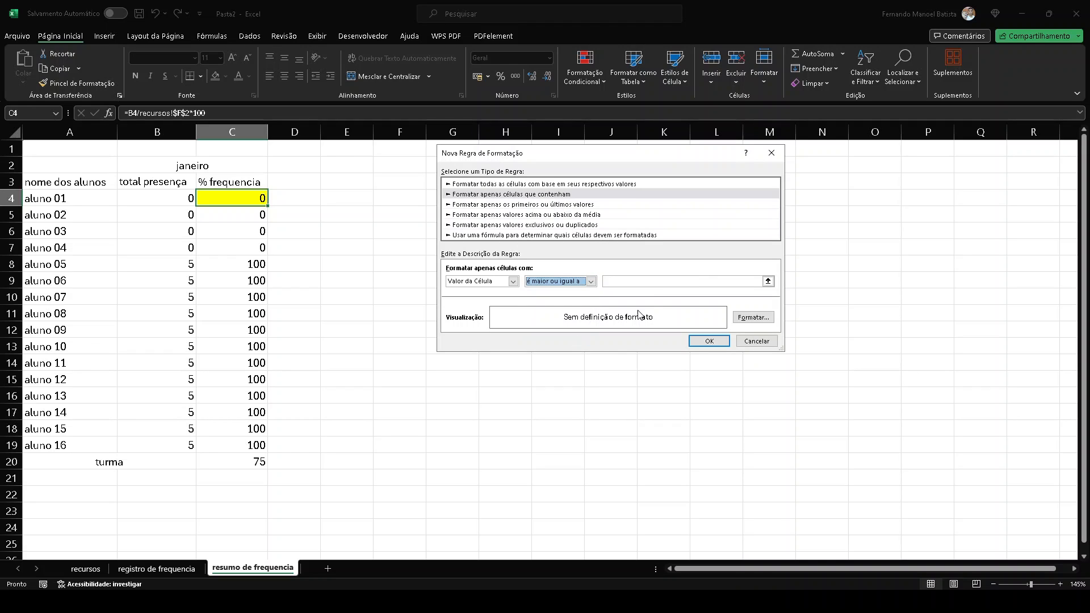
pyautogui.click(647, 283)
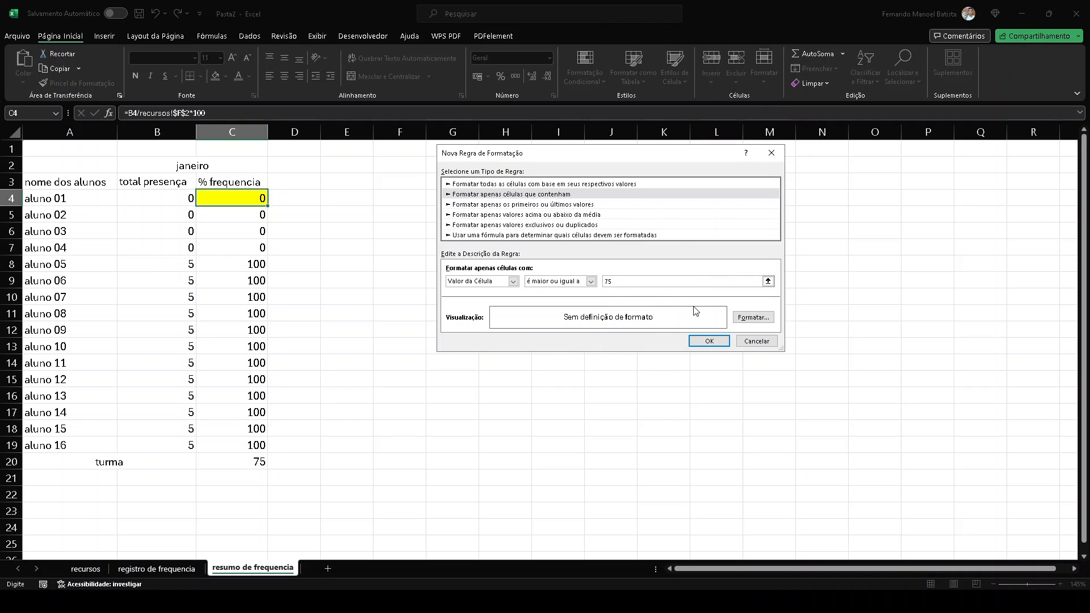
pyautogui.click(755, 320)
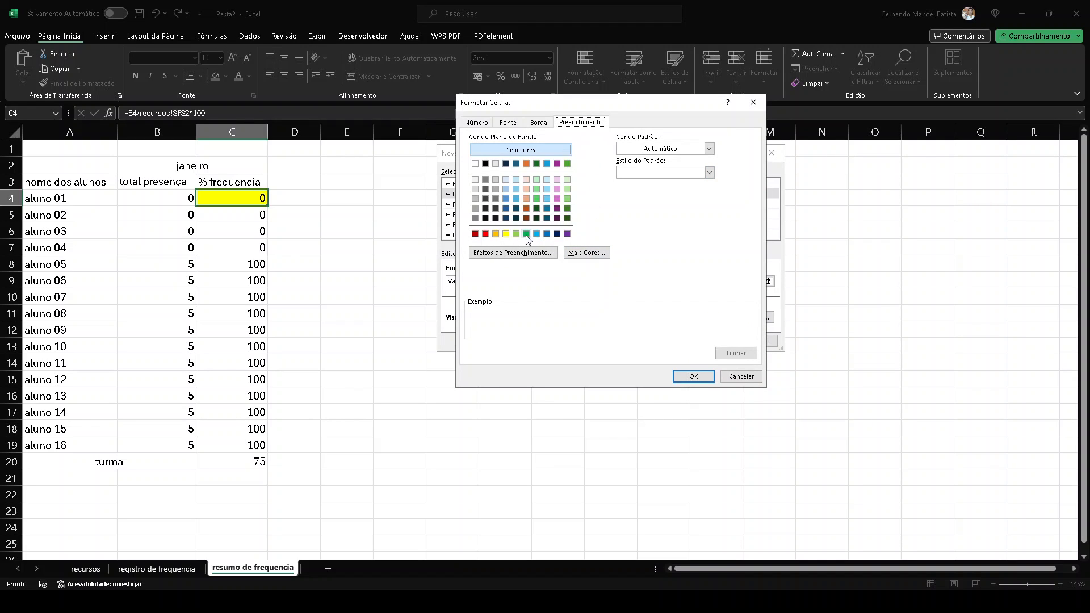
pyautogui.click(567, 198)
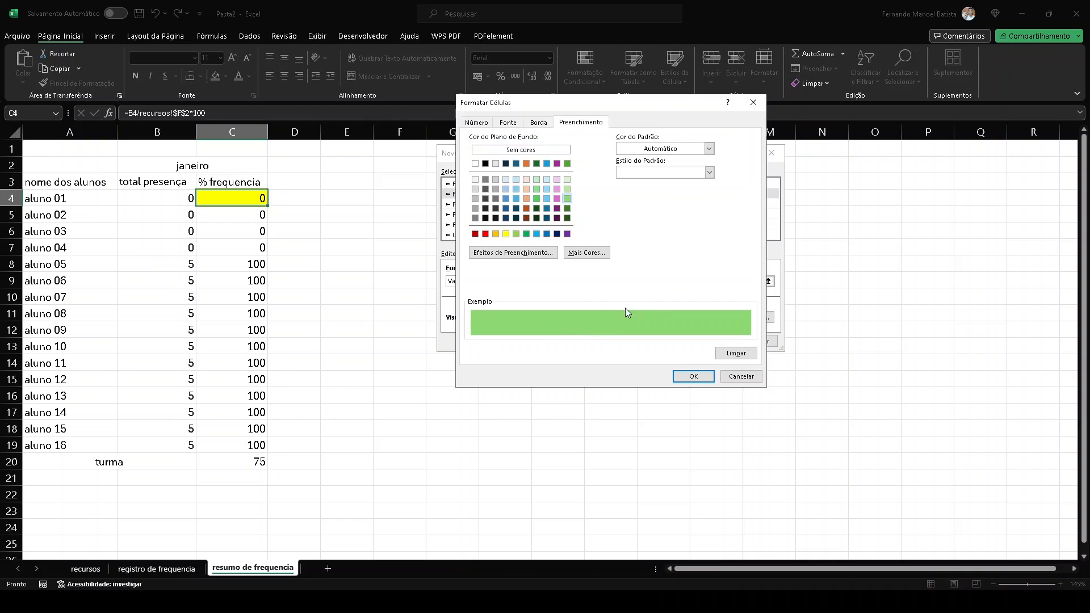
pyautogui.click(693, 377)
pyautogui.click(706, 341)
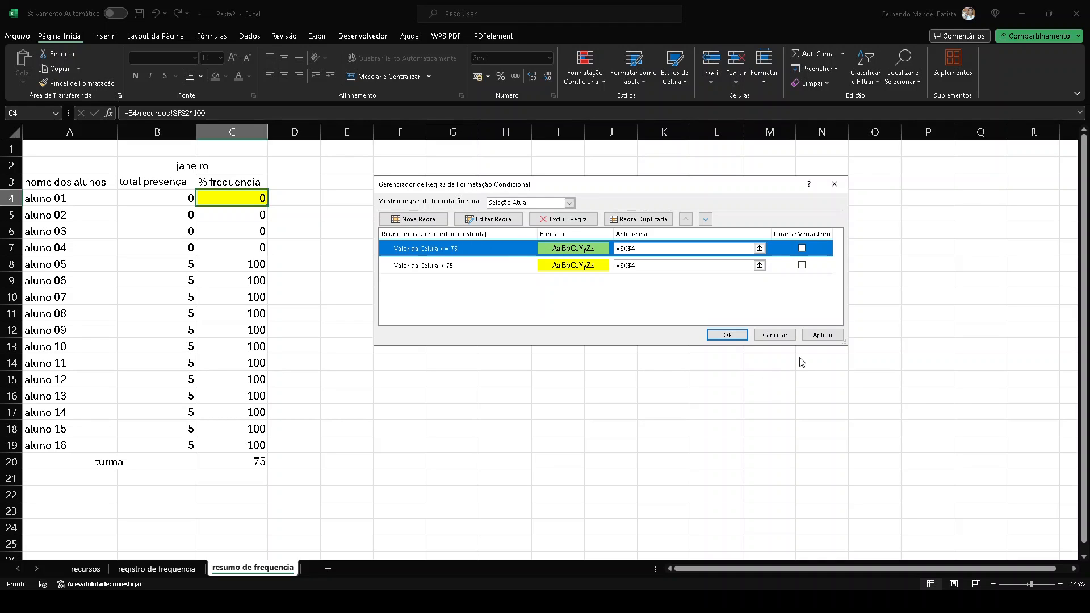
pyautogui.click(823, 335)
pyautogui.click(727, 335)
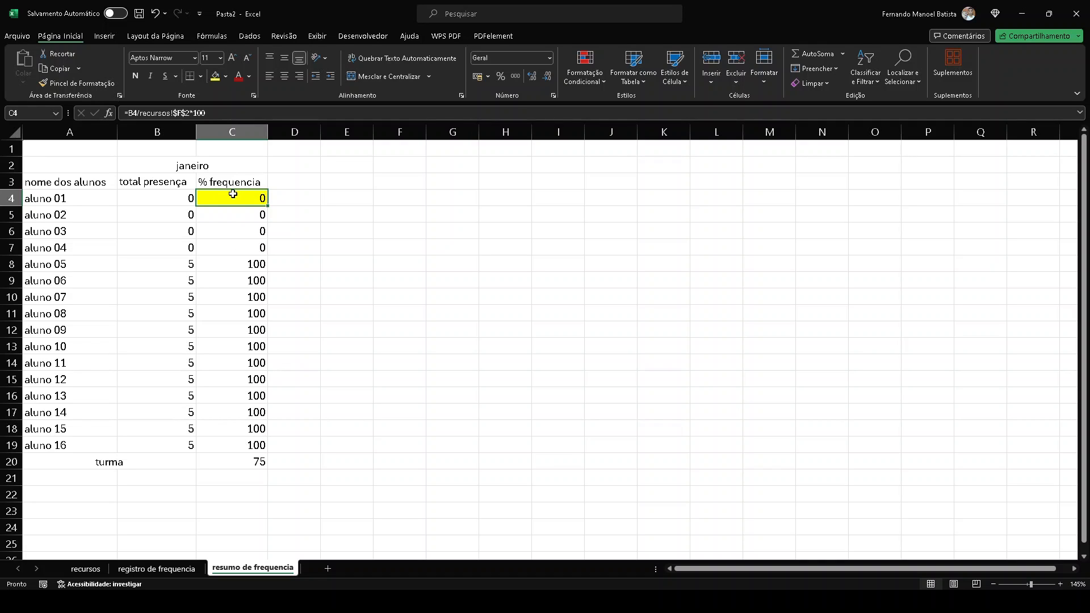
# Step: Copy the conditional formatting of C4 to the remaining percentages and the turma average in C5:C20
pyautogui.click(103, 83)
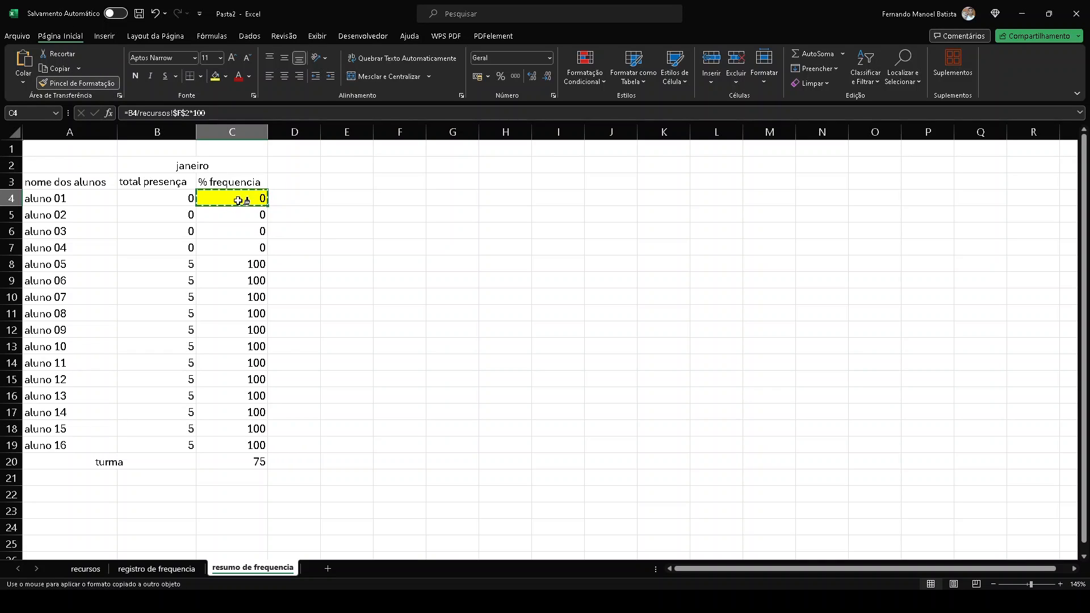
pyautogui.moveTo(247, 212); pyautogui.dragTo(261, 456)
pyautogui.click(294, 263)
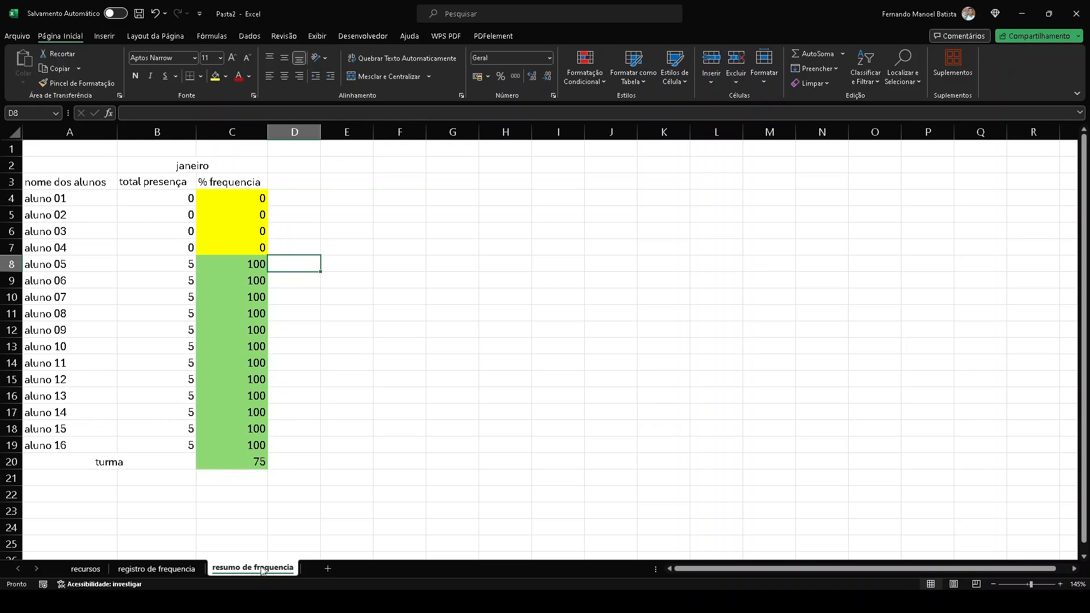
# Step: Mark aluno 01 through aluno 04 as "presente" in B4:D7 of registro de frequencia and check the percentages on resumo de frequencia
pyautogui.click(157, 568)
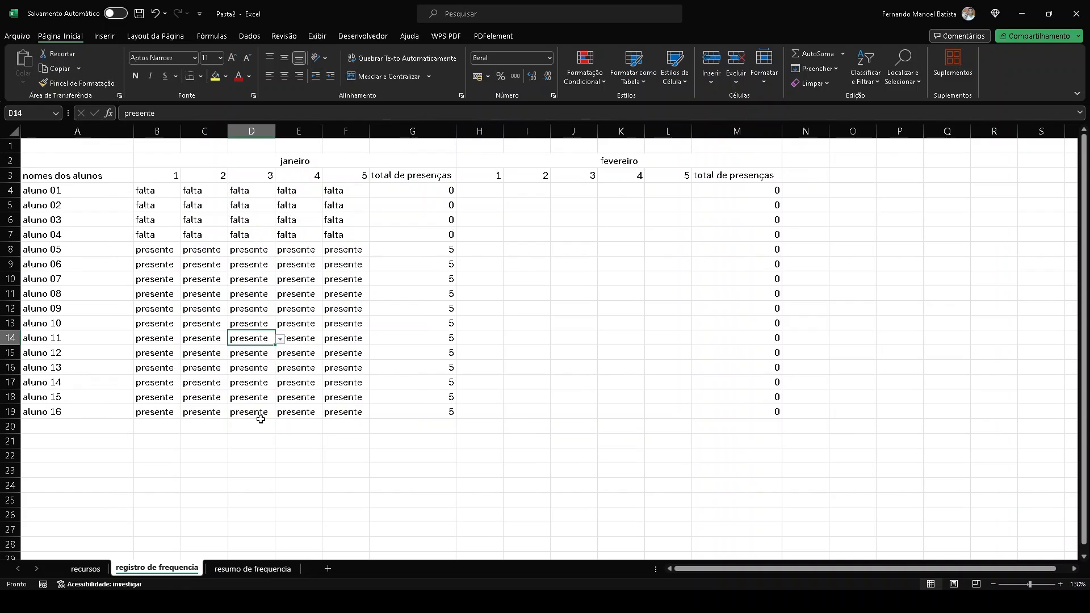
pyautogui.click(166, 250)
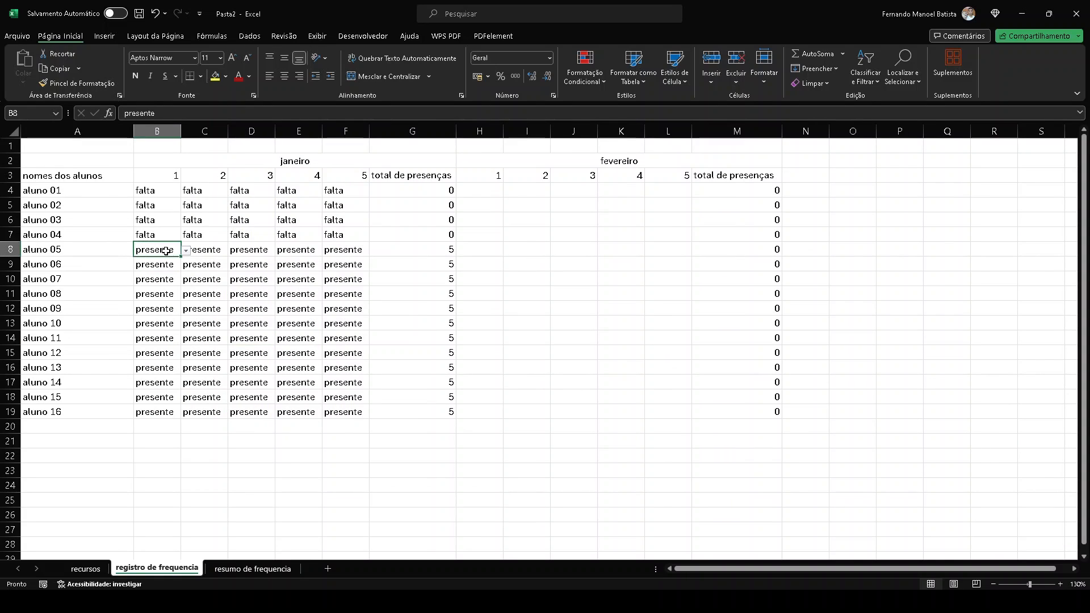
pyautogui.hotkey('ctrl', 'c')
pyautogui.moveTo(146, 190); pyautogui.dragTo(257, 231)
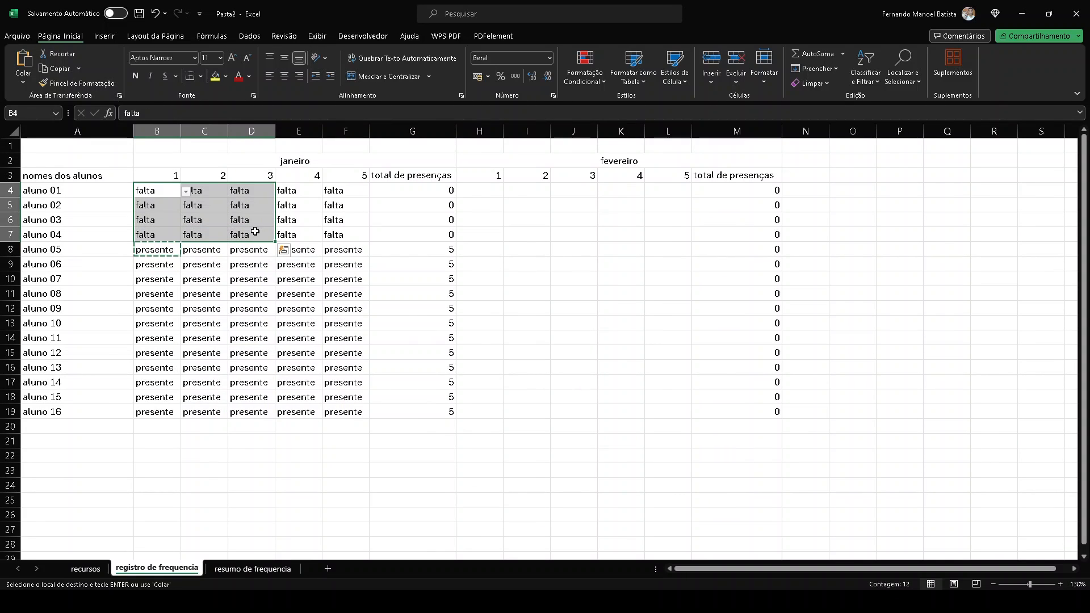
pyautogui.hotkey('ctrl', 'v')
pyautogui.click(298, 233)
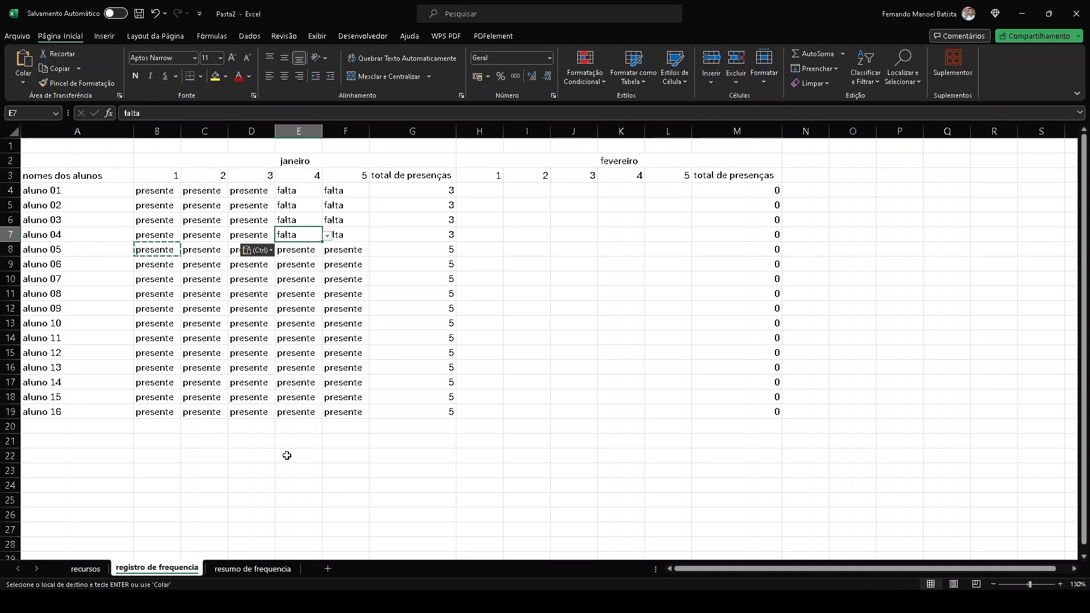
pyautogui.click(267, 573)
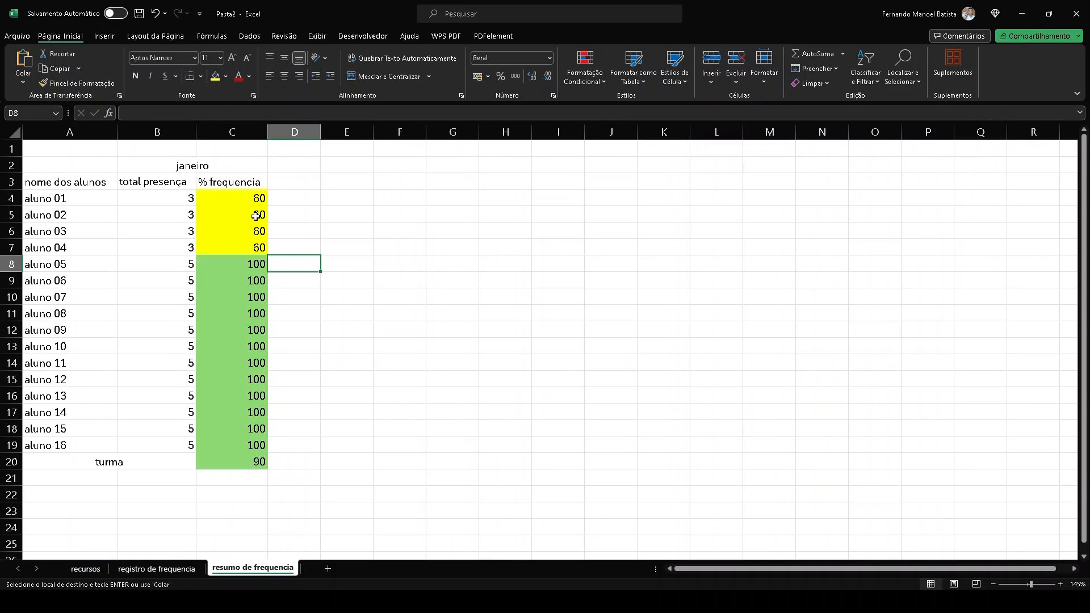
pyautogui.keyDown('ctrl'); pyautogui.scroll(2, 132, 464); pyautogui.keyUp('ctrl')
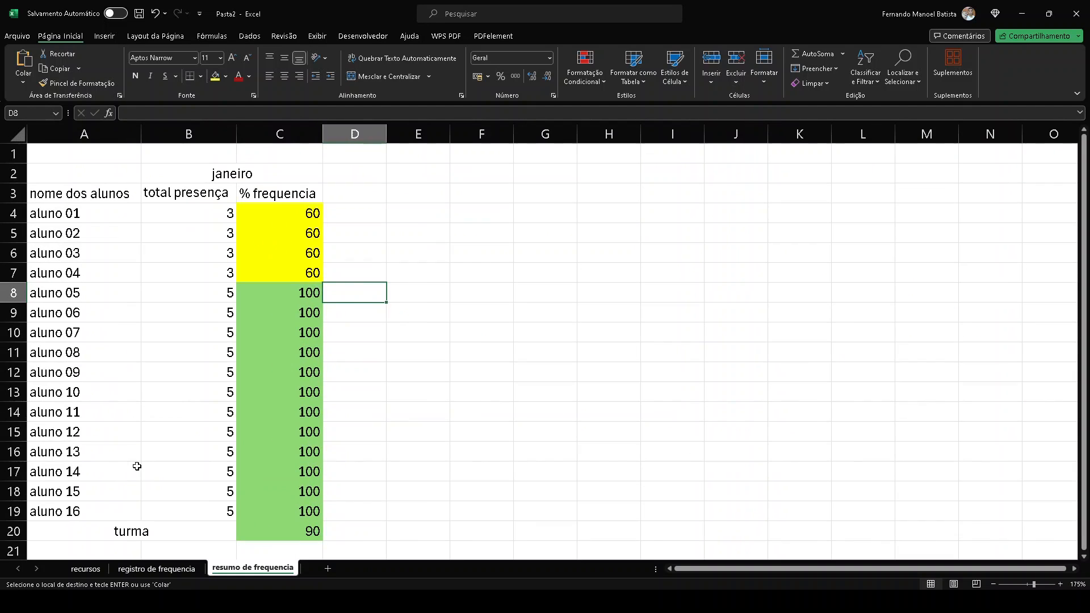
pyautogui.scroll(-5, 156, 473)
pyautogui.scroll(3, 173, 390)
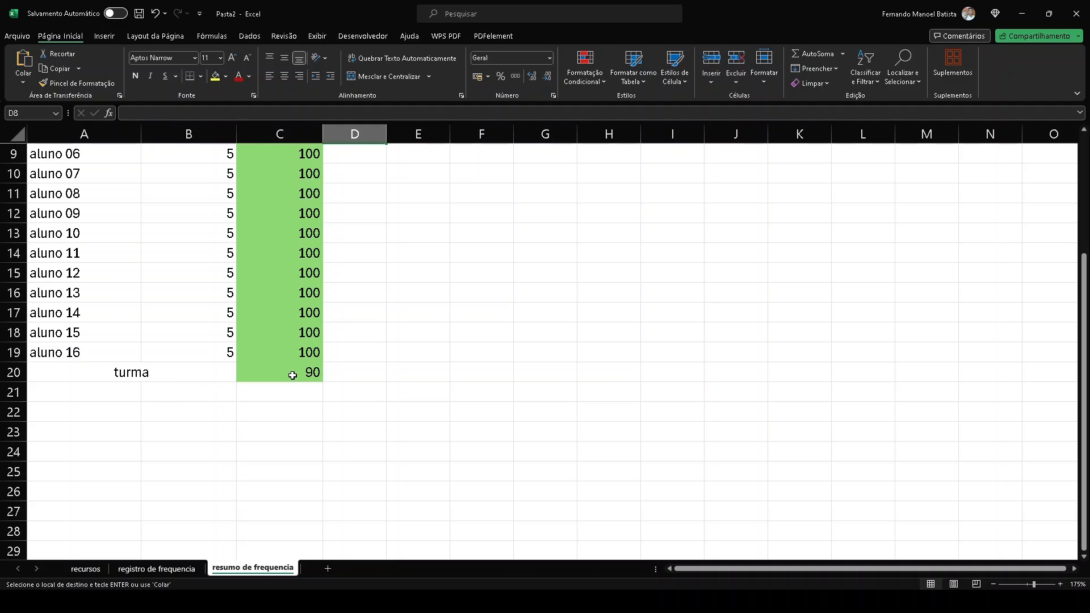
# Step: Mark aluno 01 through aluno 04 as "presente" in E4:F7 of registro de frequencia and return to the resumo de frequencia sheet
pyautogui.click(170, 568)
pyautogui.click(250, 191)
pyautogui.hotkey('ctrl', 'c')
pyautogui.moveTo(295, 191); pyautogui.dragTo(357, 236)
pyautogui.hotkey('ctrl', 'v')
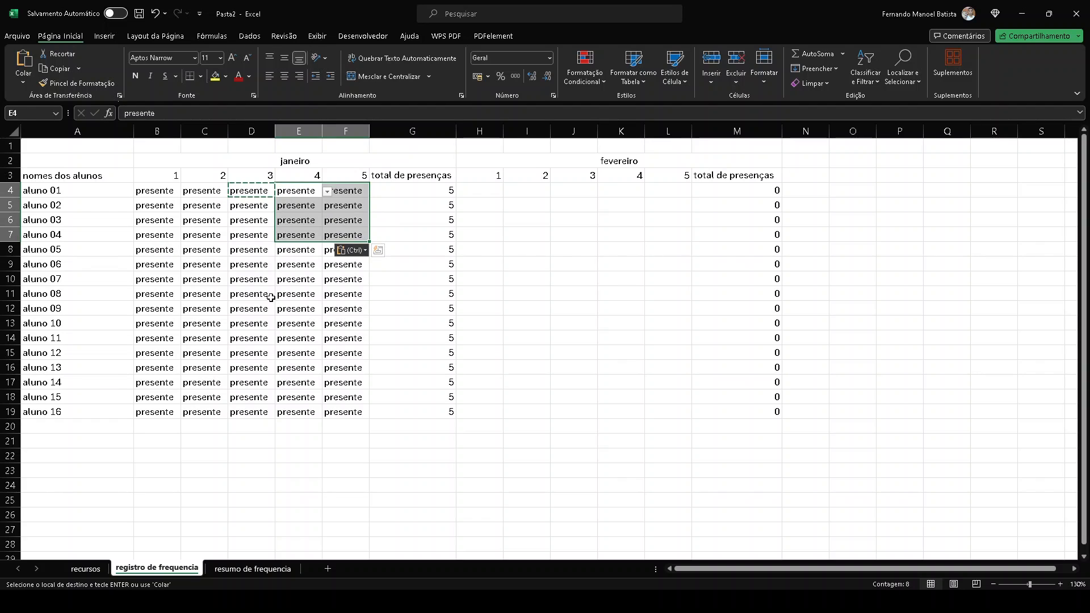
pyautogui.click(268, 295)
pyautogui.click(255, 572)
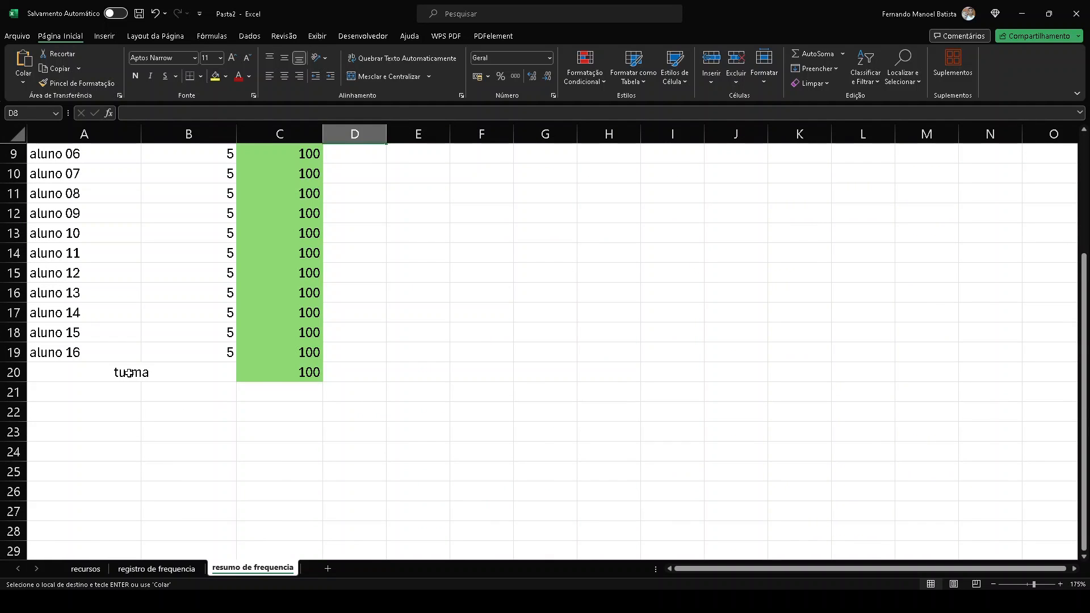
# Step: Review the turma average in row 20 and the students' percentages in column C of the resumo de frequencia sheet
pyautogui.moveTo(136, 376); pyautogui.dragTo(260, 357)
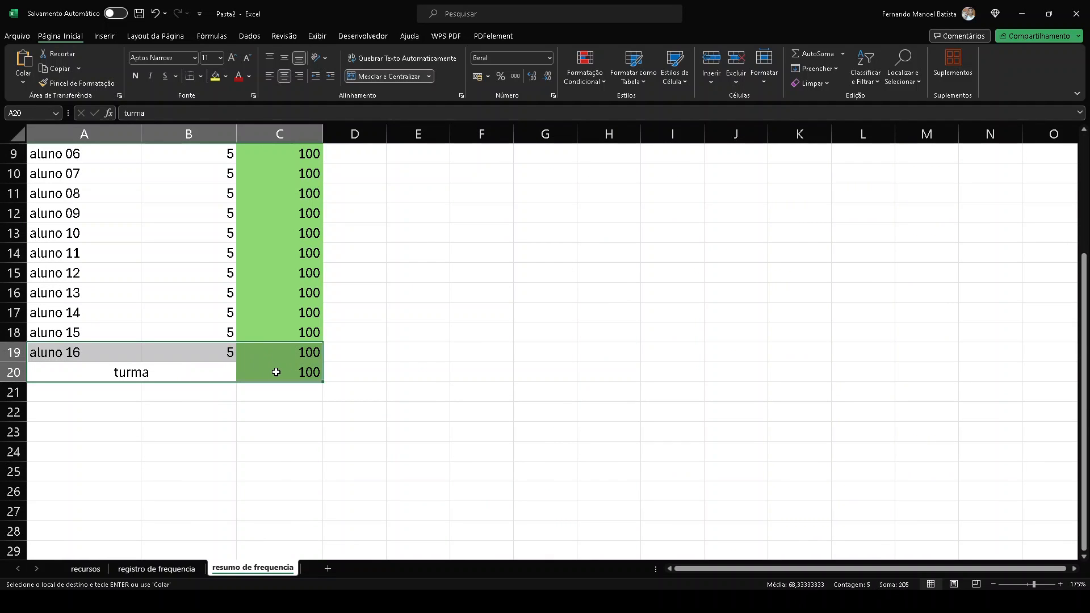
pyautogui.click(276, 372)
pyautogui.scroll(3, 297, 389)
pyautogui.scroll(-5, 297, 389)
pyautogui.moveTo(139, 151); pyautogui.dragTo(151, 355)
pyautogui.click(141, 243)
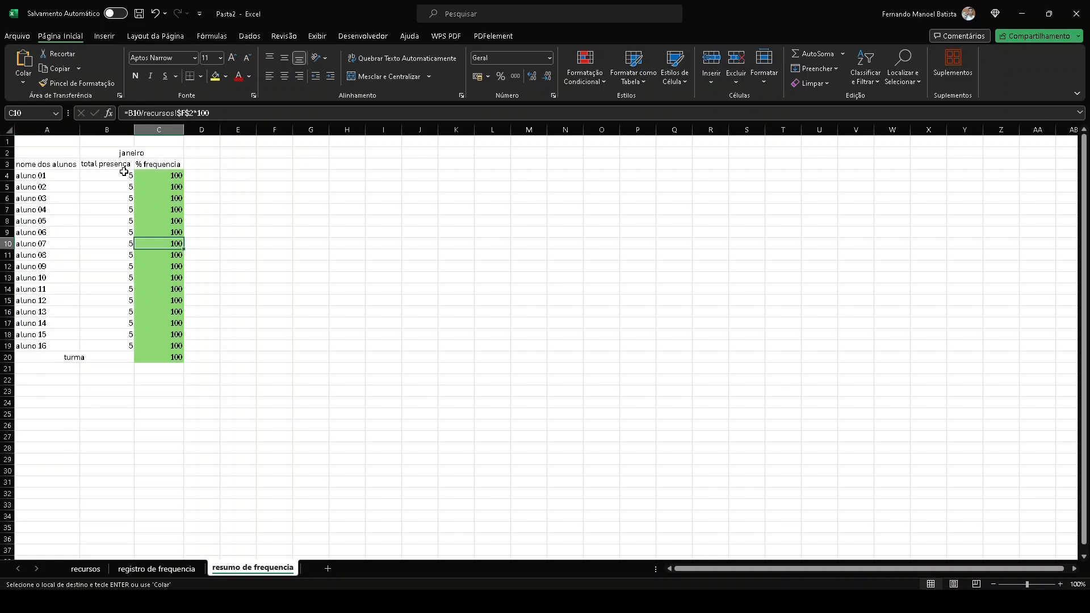
pyautogui.click(213, 153)
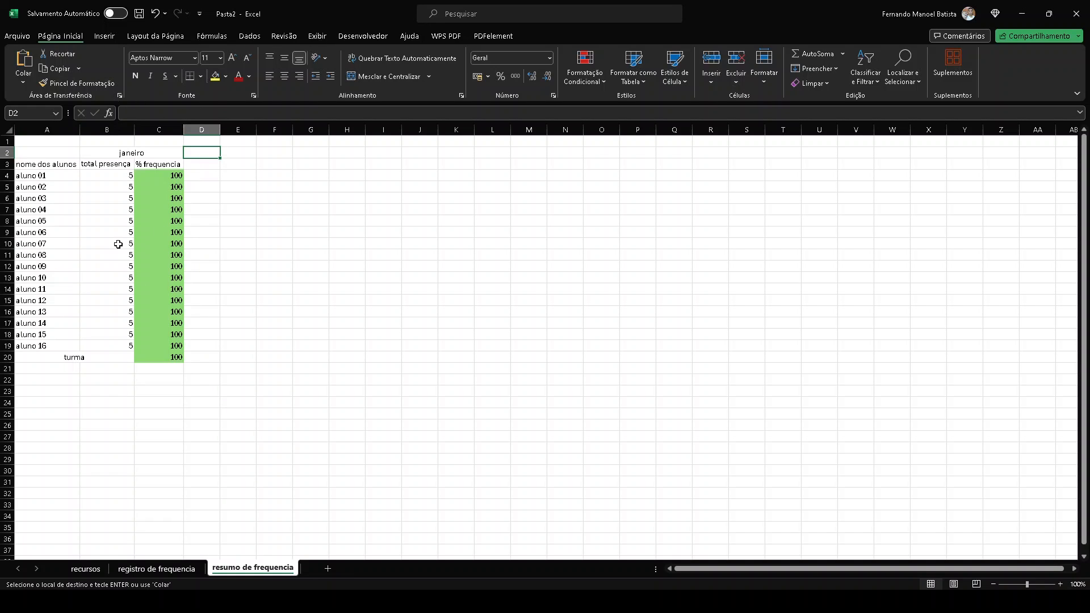
# Step: Mark aluno 01 as "presente" for fevereiro class 1 (H4) in registro de frequencia and return to the resumo de frequencia sheet
pyautogui.click(192, 569)
pyautogui.click(738, 191)
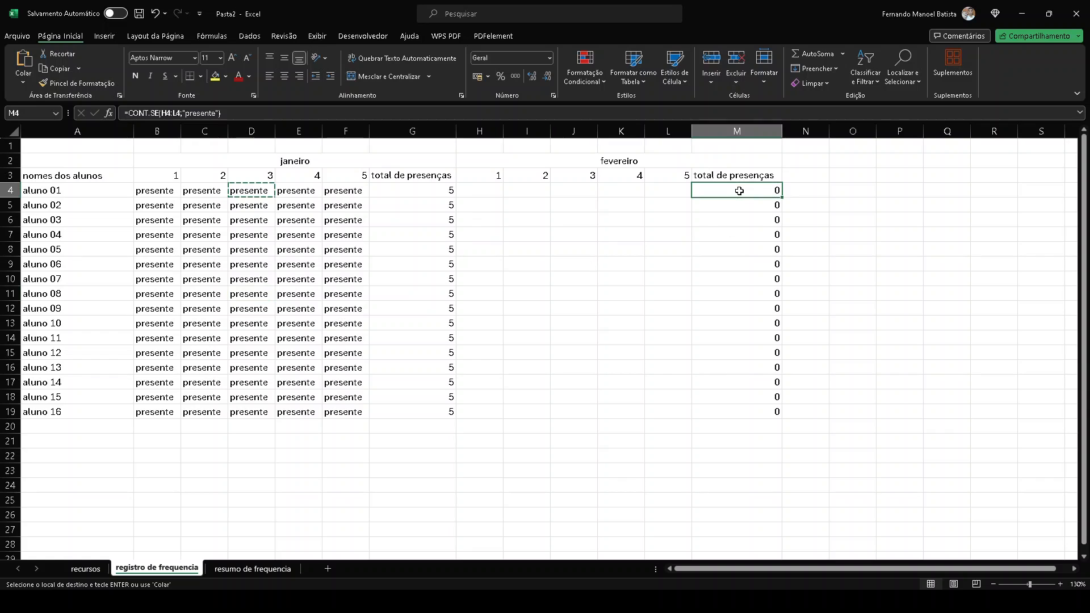
pyautogui.click(494, 191)
pyautogui.click(509, 193)
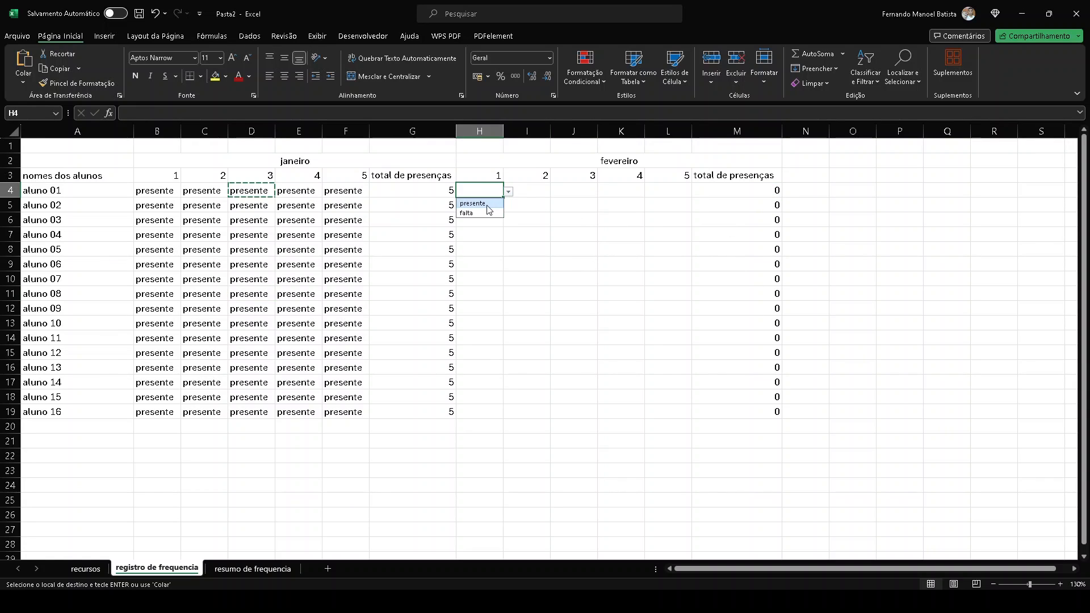
pyautogui.click(487, 204)
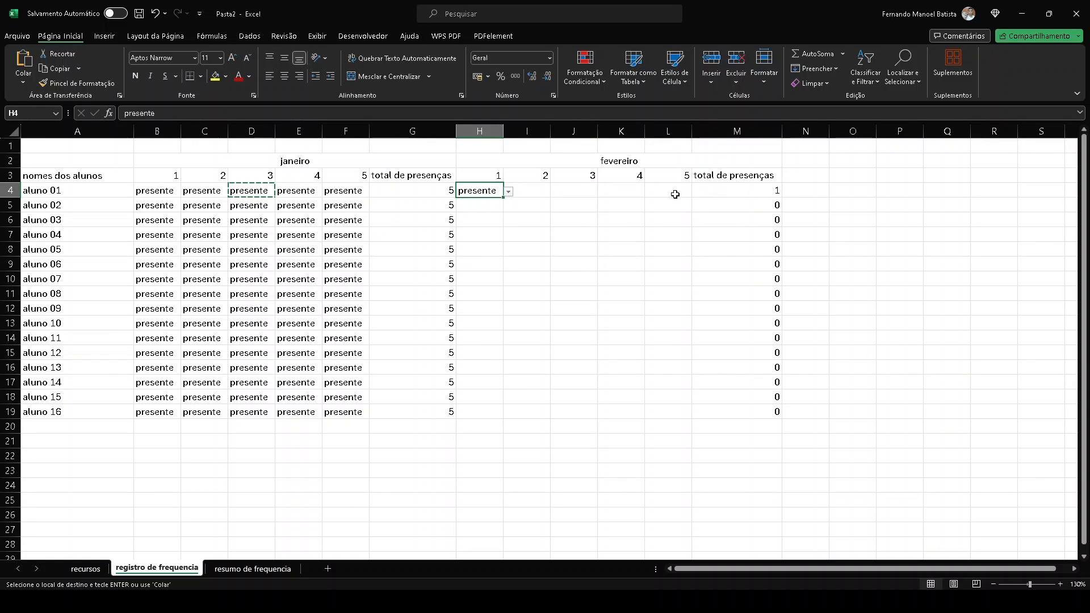
pyautogui.moveTo(650, 165); pyautogui.dragTo(670, 411)
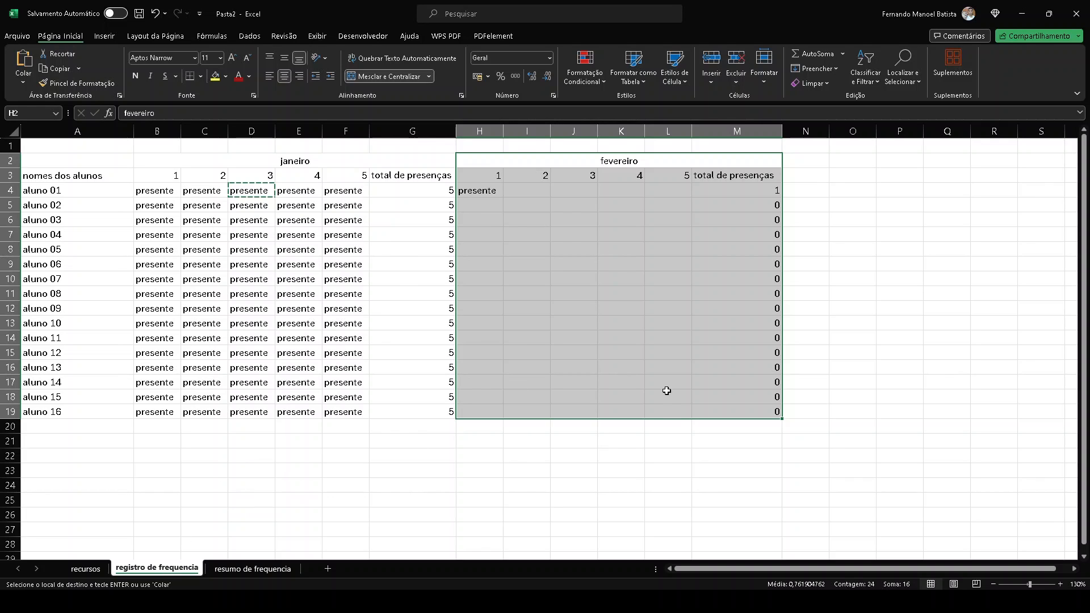
pyautogui.hotkey('ctrl', 'pagedown')
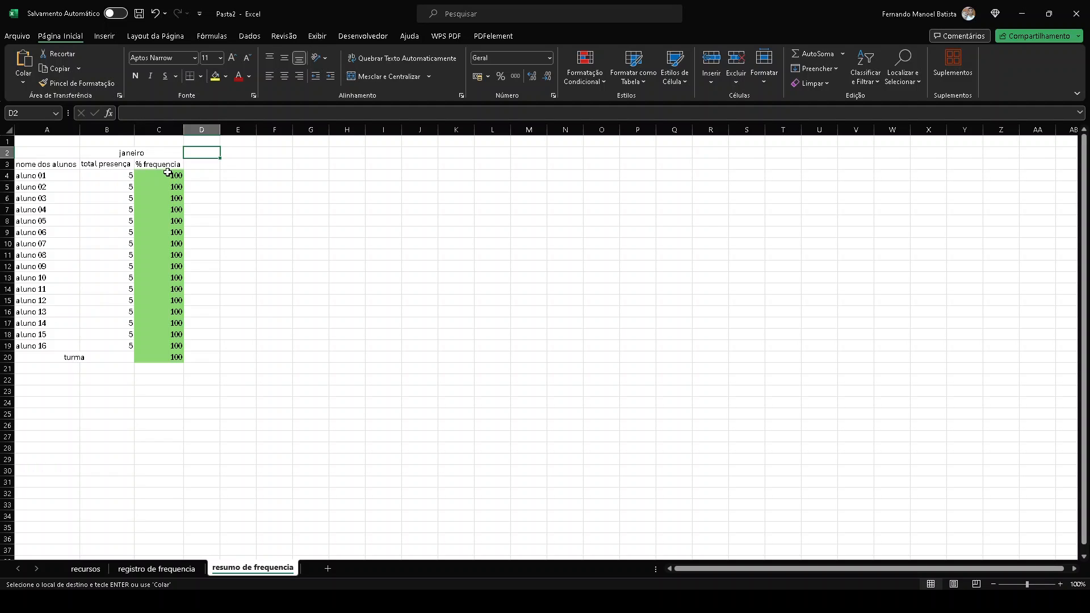
# Step: Insert a Coluna Agrupada chart from the turma average in row 20 (A20:C20)
pyautogui.moveTo(61, 365); pyautogui.dragTo(161, 359)
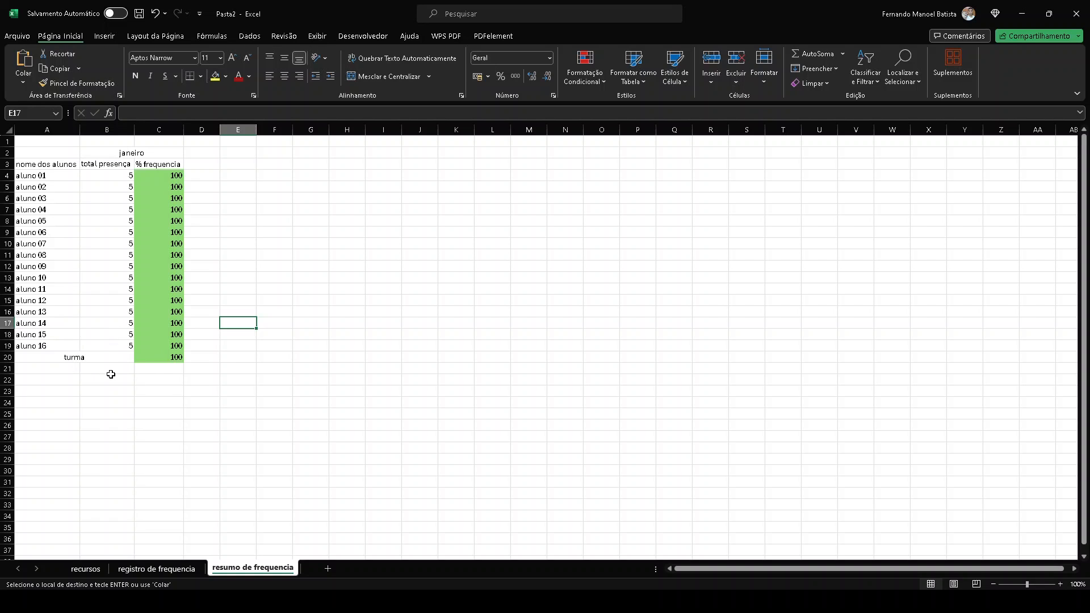
pyautogui.moveTo(108, 358); pyautogui.dragTo(149, 358)
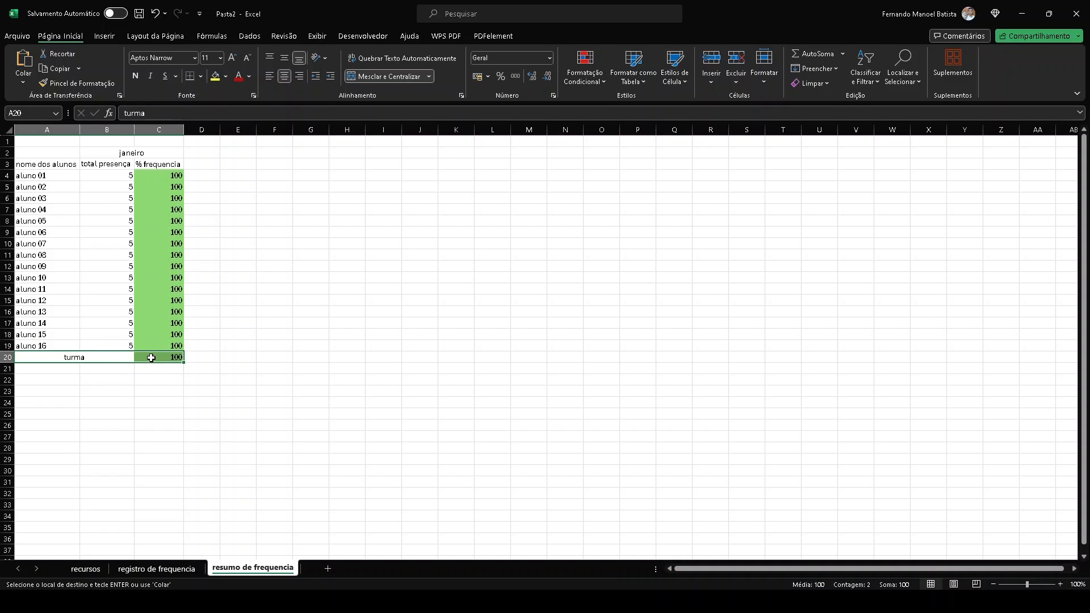
pyautogui.click(98, 37)
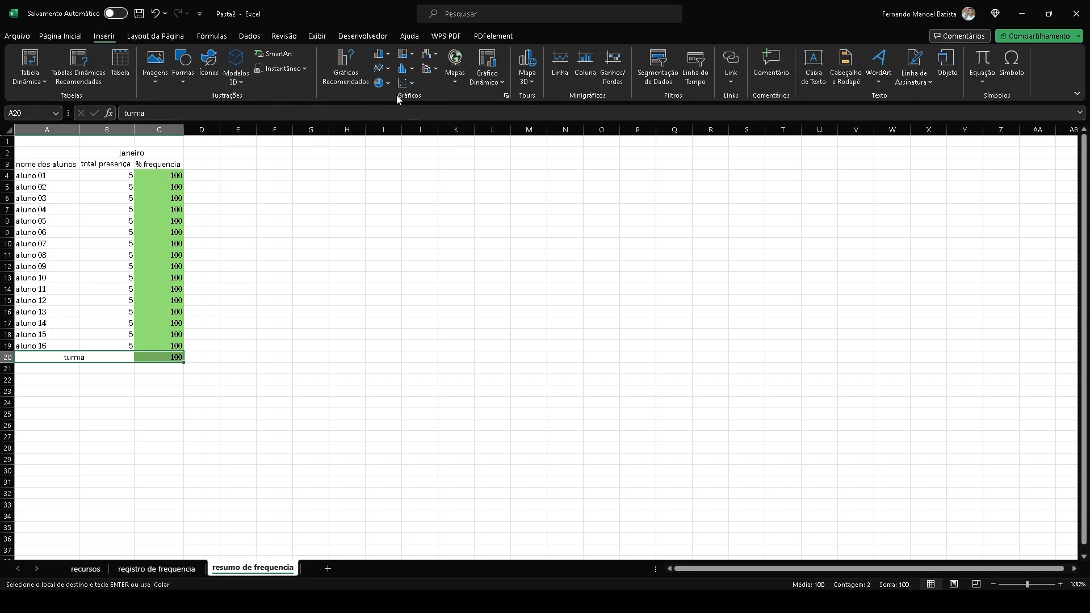
pyautogui.click(346, 78)
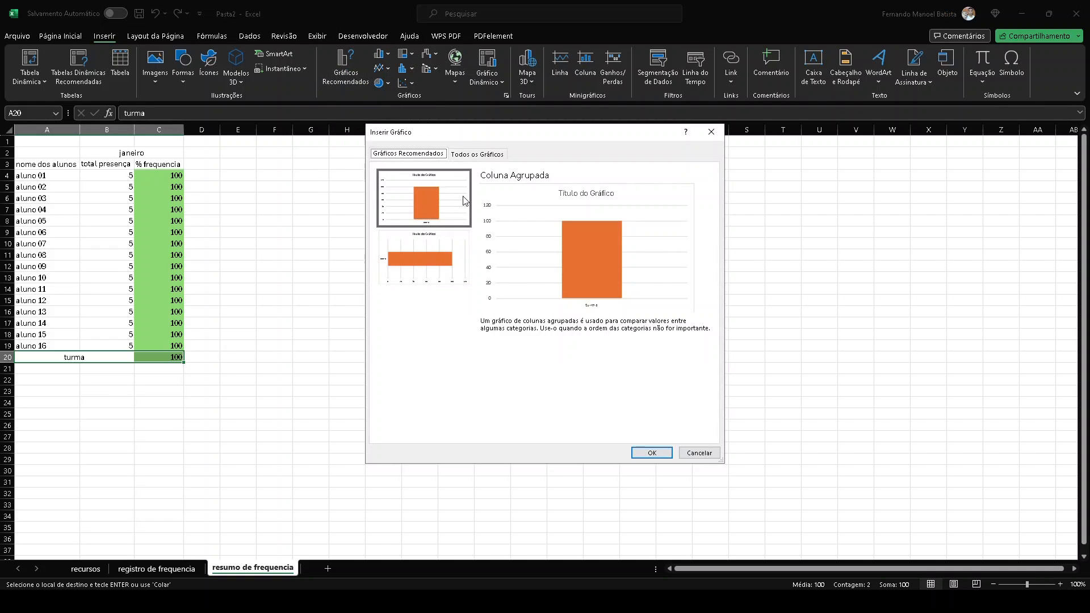
pyautogui.click(414, 257)
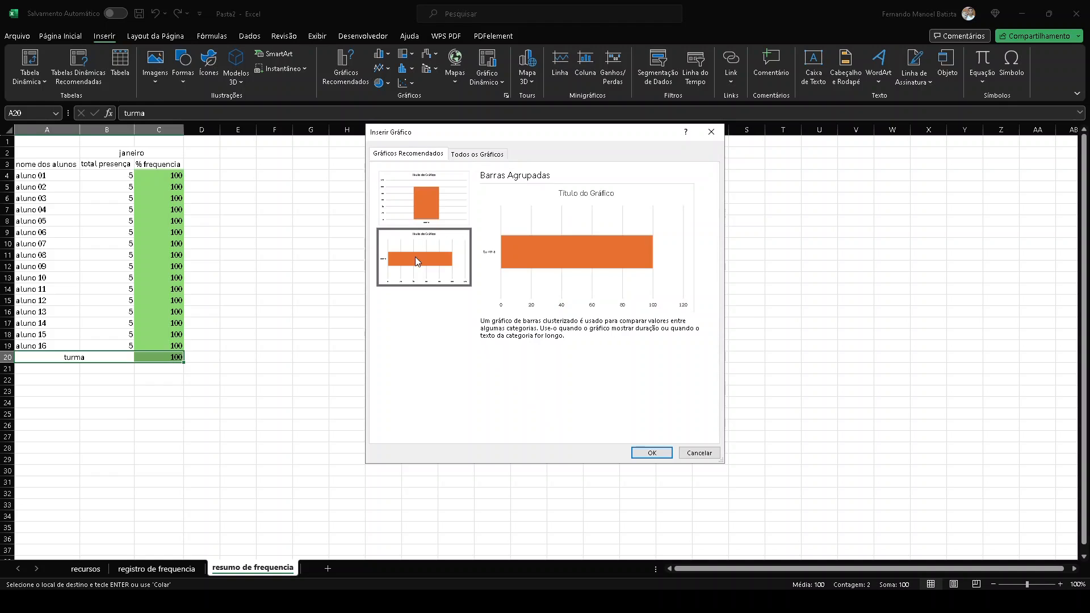
pyautogui.click(420, 197)
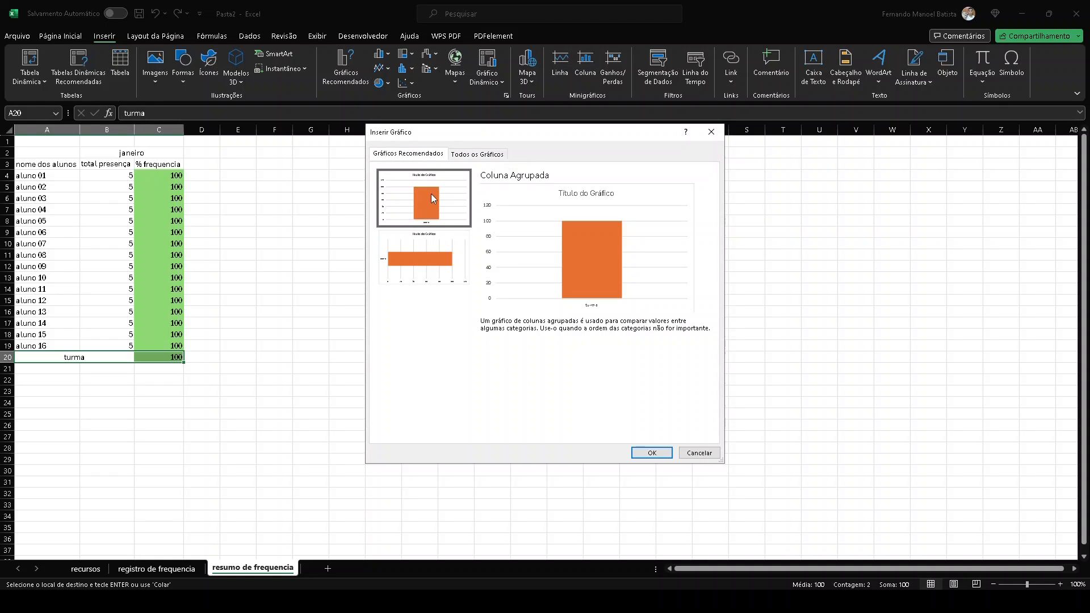
pyautogui.click(633, 456)
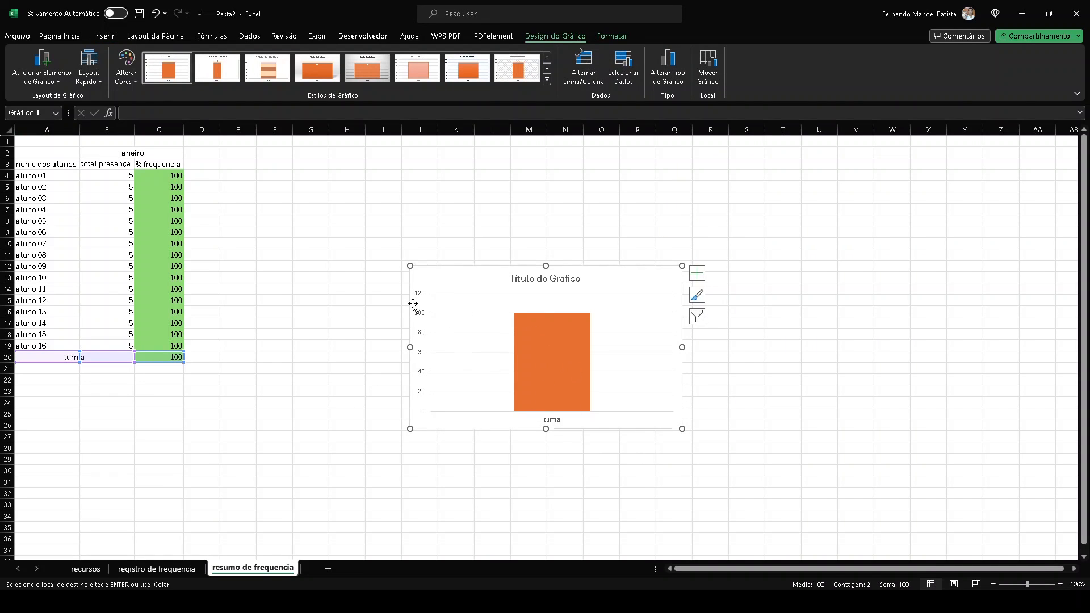
# Step: Move the chart directly below the turma row and narrow it to the width of columns A to C
pyautogui.press('ctrl')
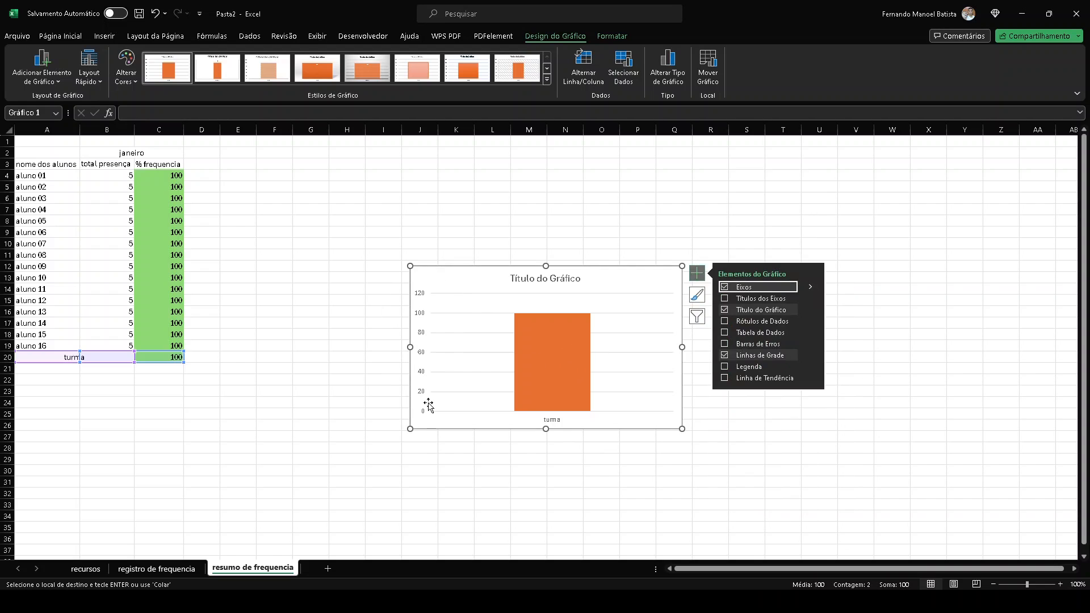
pyautogui.moveTo(486, 284); pyautogui.dragTo(94, 389)
pyautogui.moveTo(286, 451); pyautogui.dragTo(185, 448)
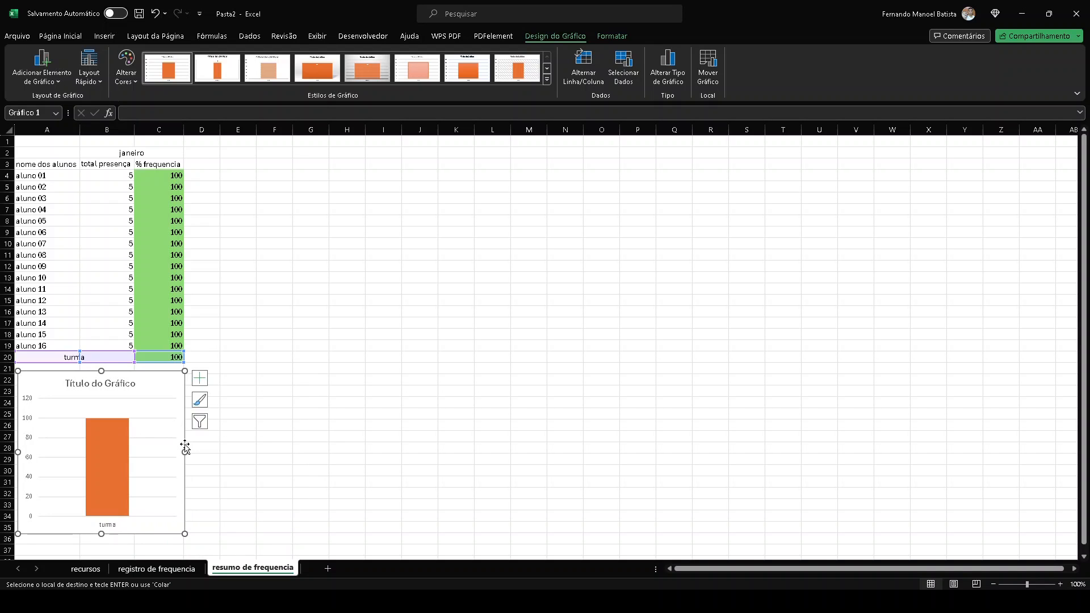
pyautogui.click(347, 255)
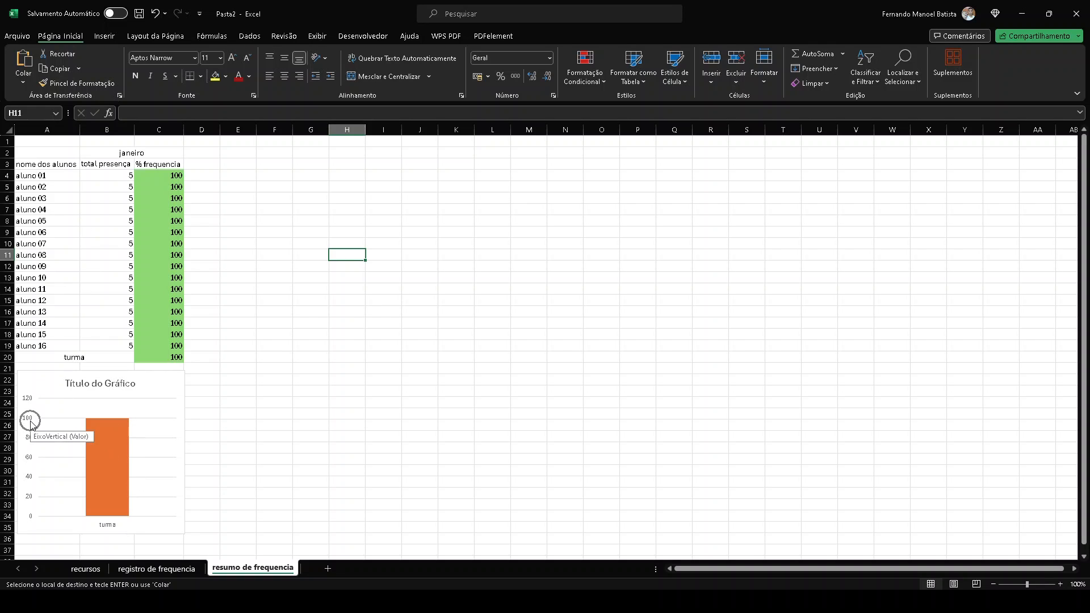
pyautogui.moveTo(130, 492)
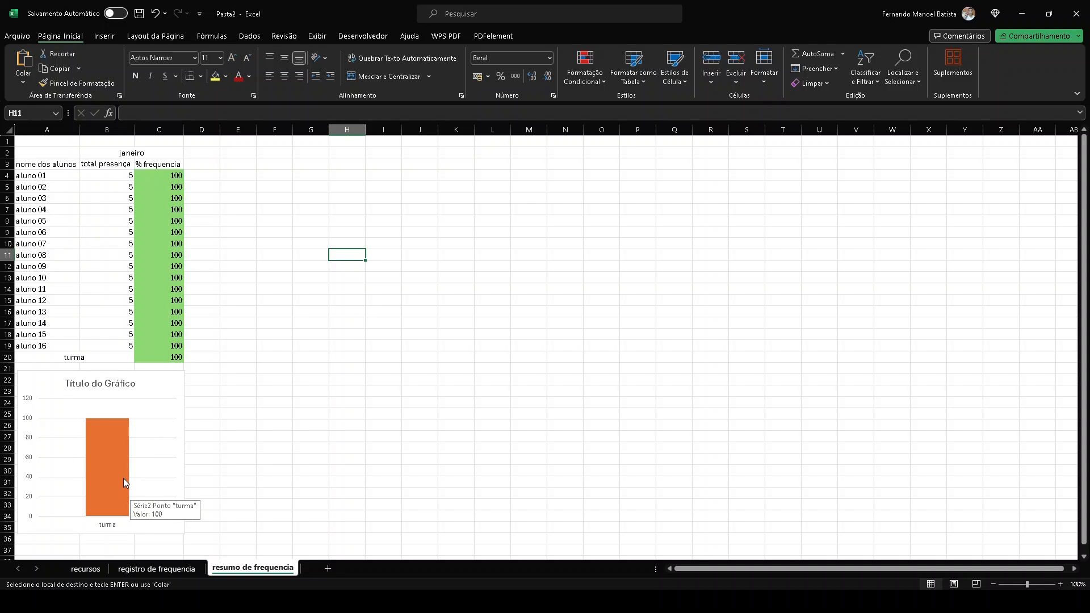
pyautogui.press('Escape')
# Step: Enter "fevereiro" in D2 and copy the total presença and % frequencia headings from B3:C3 to D3:E3
pyautogui.click(195, 152)
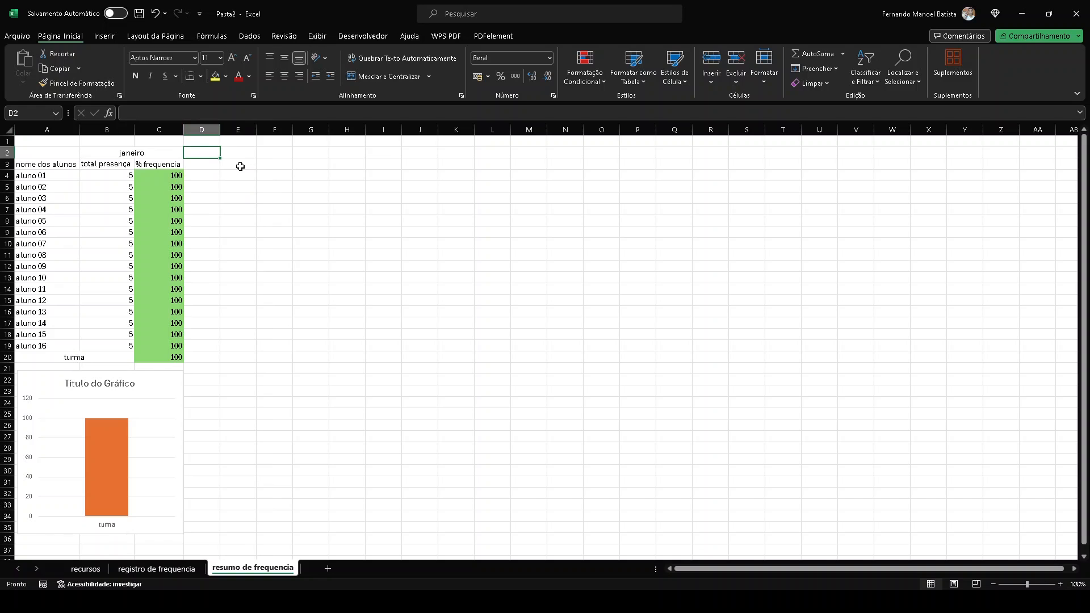
pyautogui.write('fevereiro')
pyautogui.press('Return')
pyautogui.press('Left')
pyautogui.press('Left')
pyautogui.hotkey('shift', 'Right')
pyautogui.hotkey('ctrl', 'c')
pyautogui.press('Right')
pyautogui.press('Right')
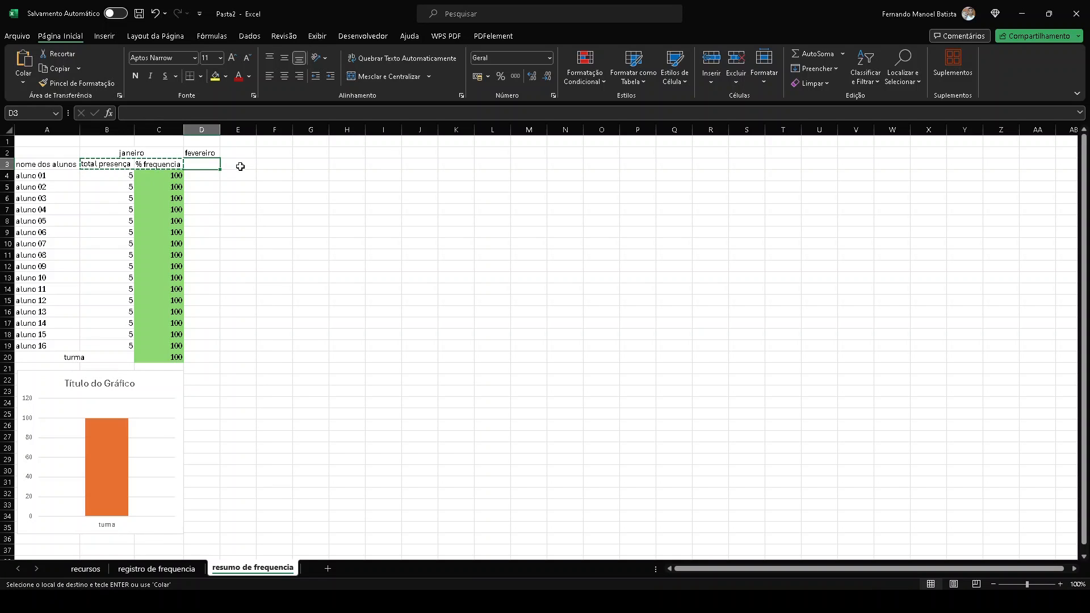
pyautogui.hotkey('ctrl', 'v')
# Step: Link D4 to aluno 01's fevereiro total in registro de frequencia with the formula ='registro de frequencia'!M4
pyautogui.click(217, 182)
pyautogui.click(218, 176)
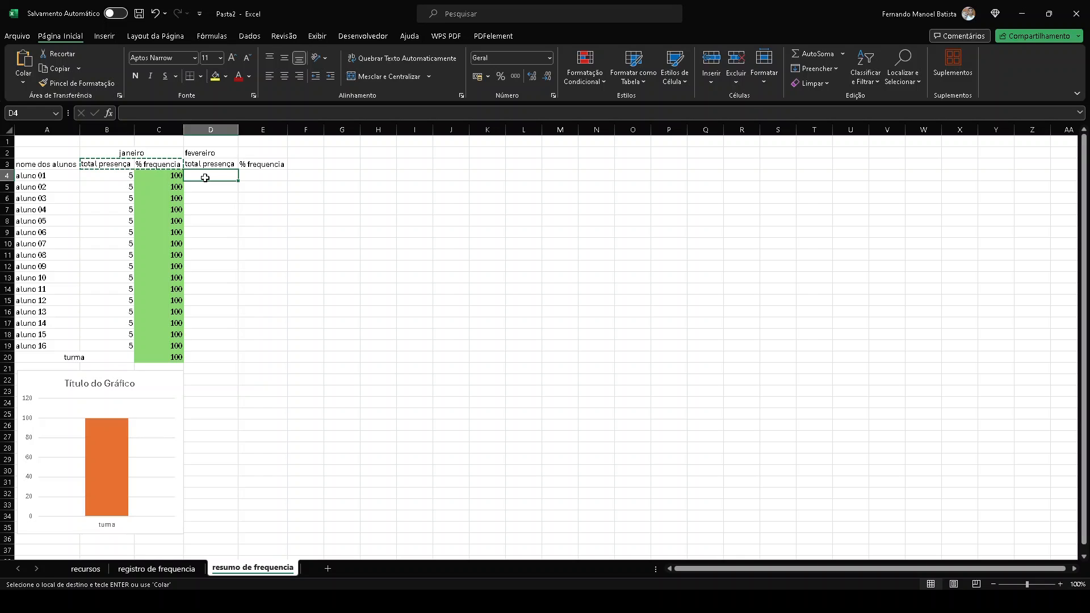
pyautogui.write('=')
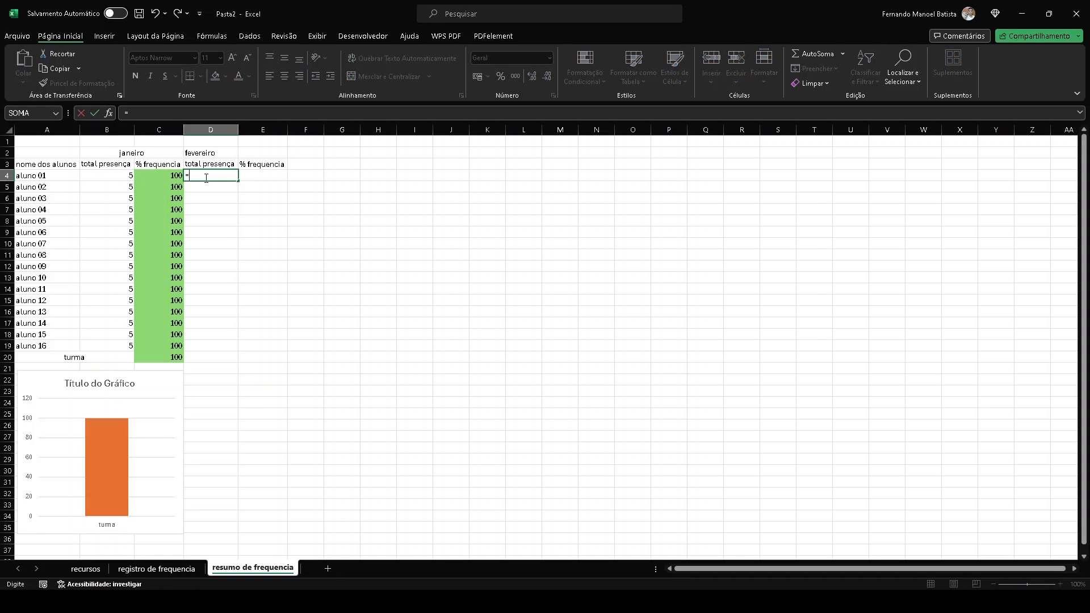
pyautogui.click(163, 573)
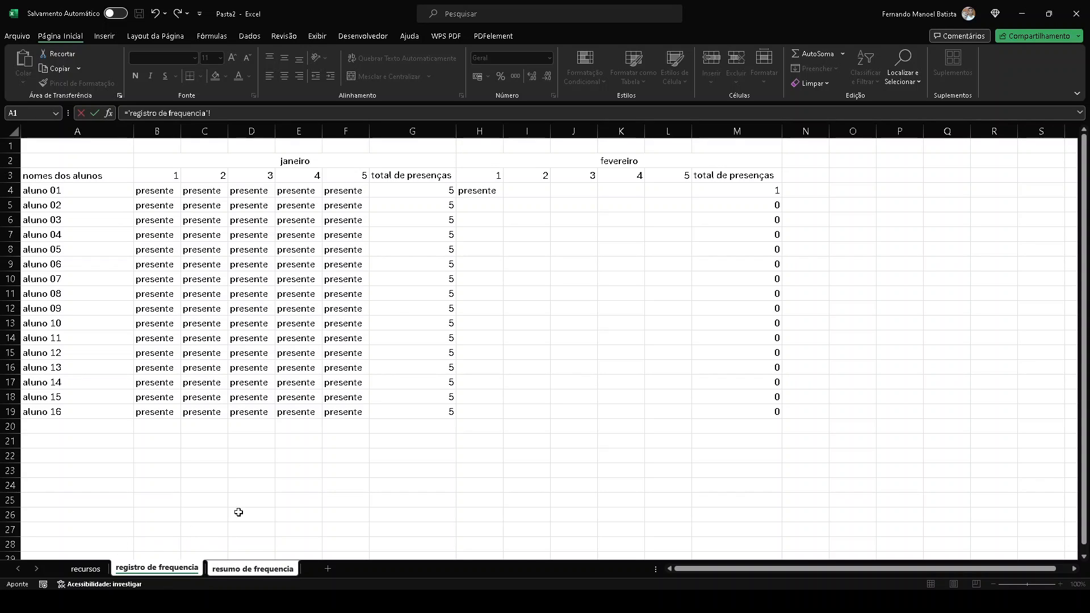
pyautogui.click(751, 190)
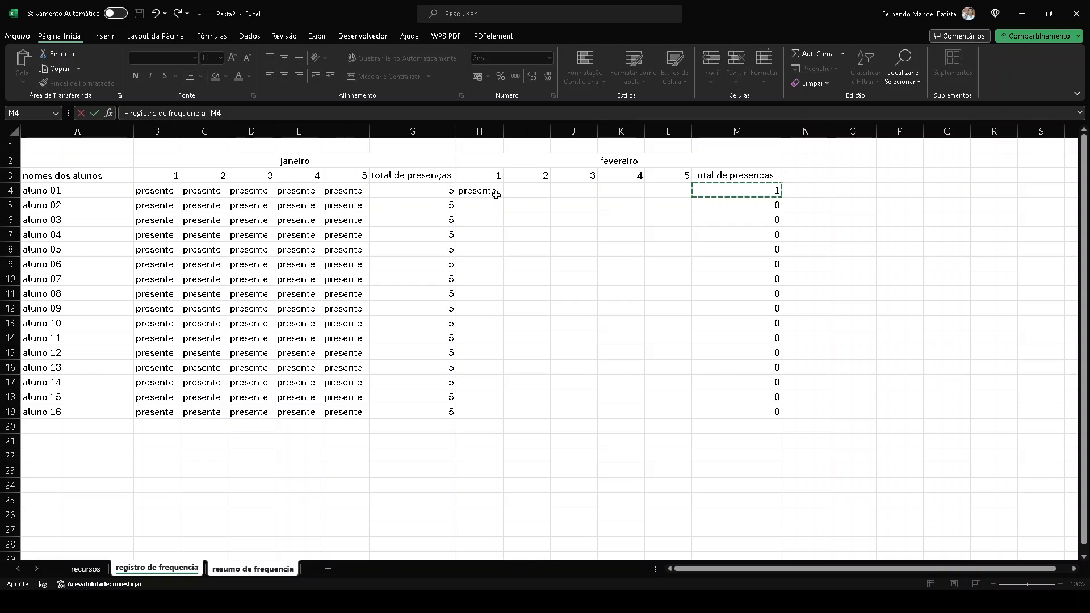
pyautogui.press('Return')
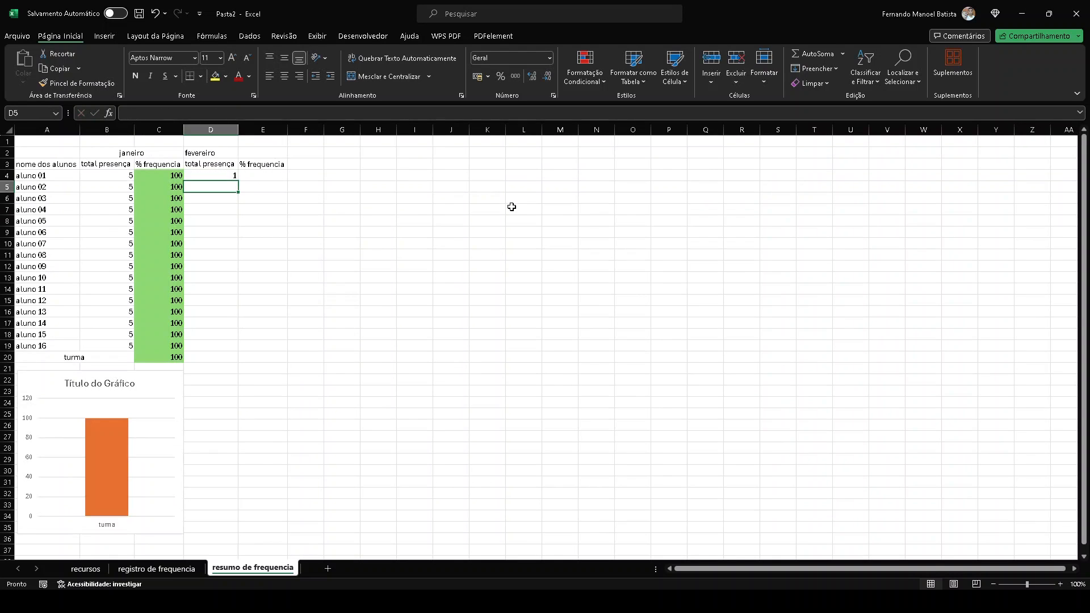
pyautogui.press('Up')
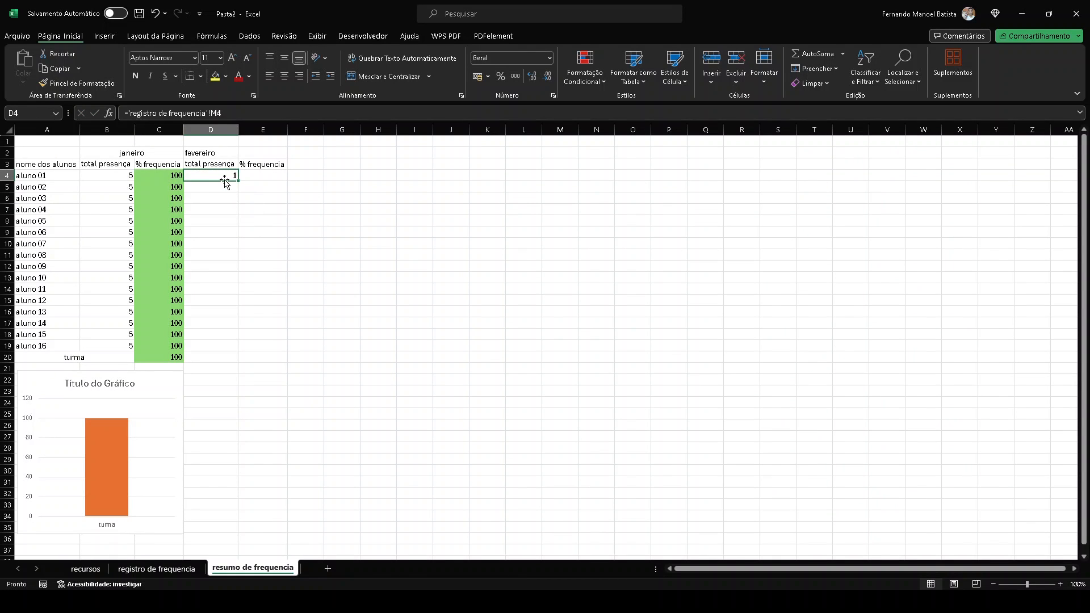
# Step: Check the fevereiro total in M4 of registro de frequencia and fill D4's formula down to D20 in resumo de frequencia
pyautogui.click(157, 569)
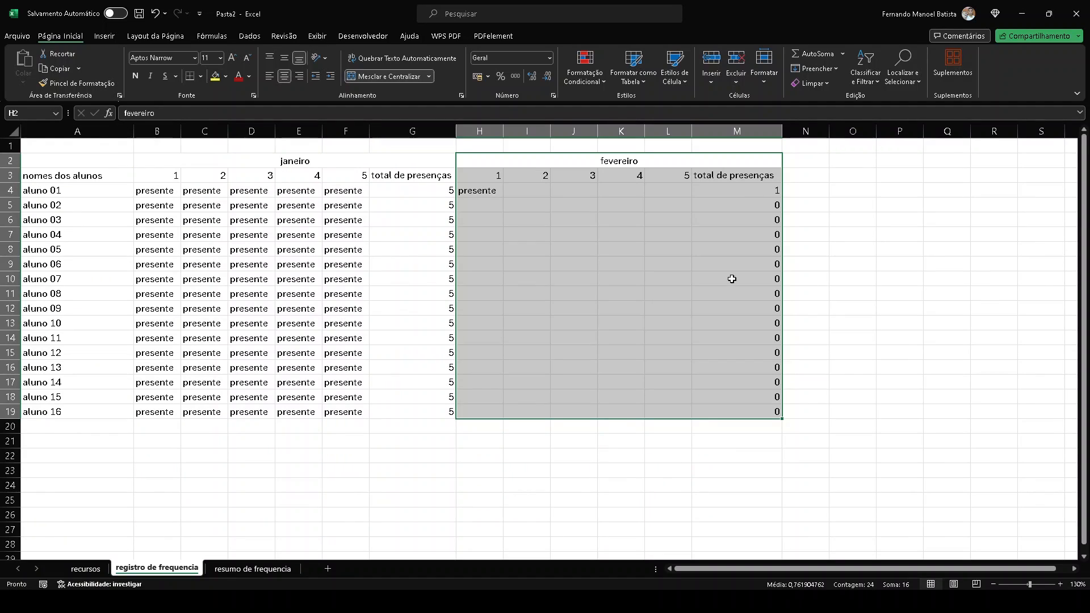
pyautogui.click(772, 180)
pyautogui.click(756, 195)
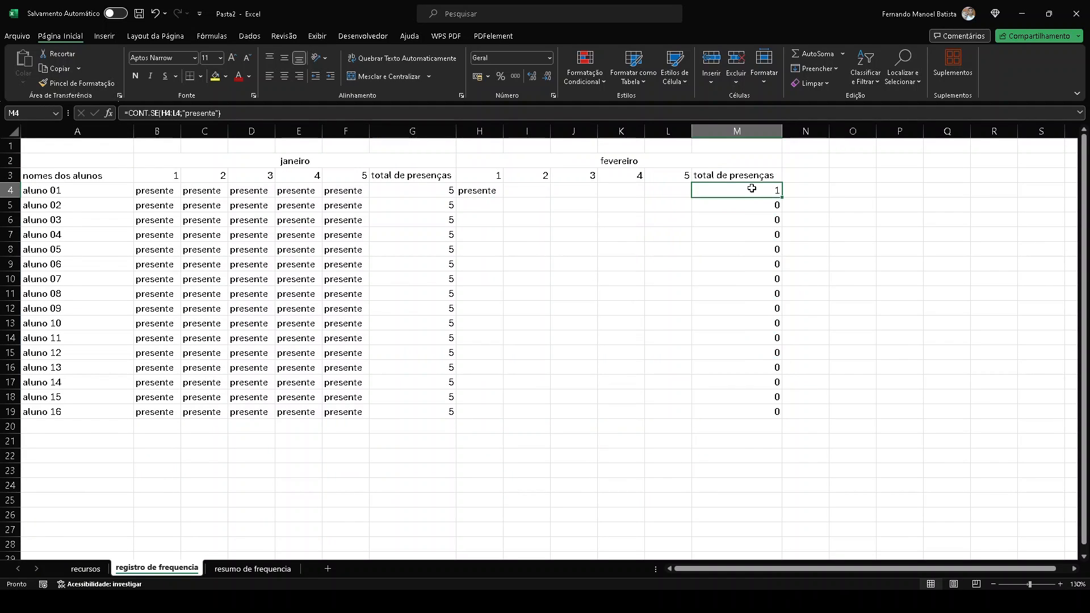
pyautogui.hotkey('ctrl', 'pagedown')
pyautogui.moveTo(239, 181); pyautogui.dragTo(248, 359)
pyautogui.press('Left')
# Step: Copy the % frequencia formula from C4 into E4 for aluno 01's fevereiro attendance
pyautogui.click(252, 172)
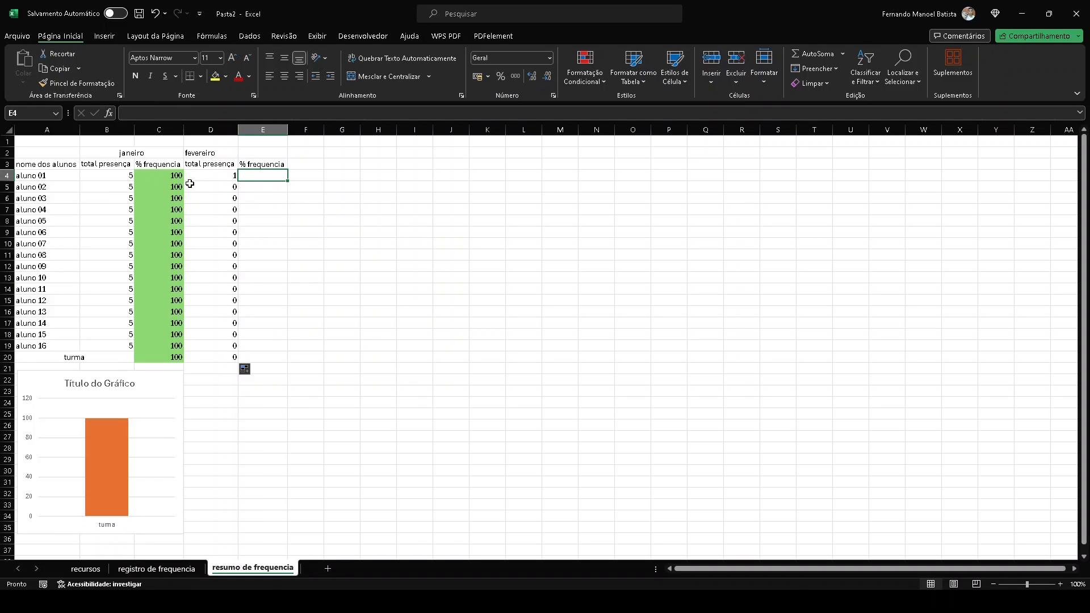
pyautogui.click(173, 177)
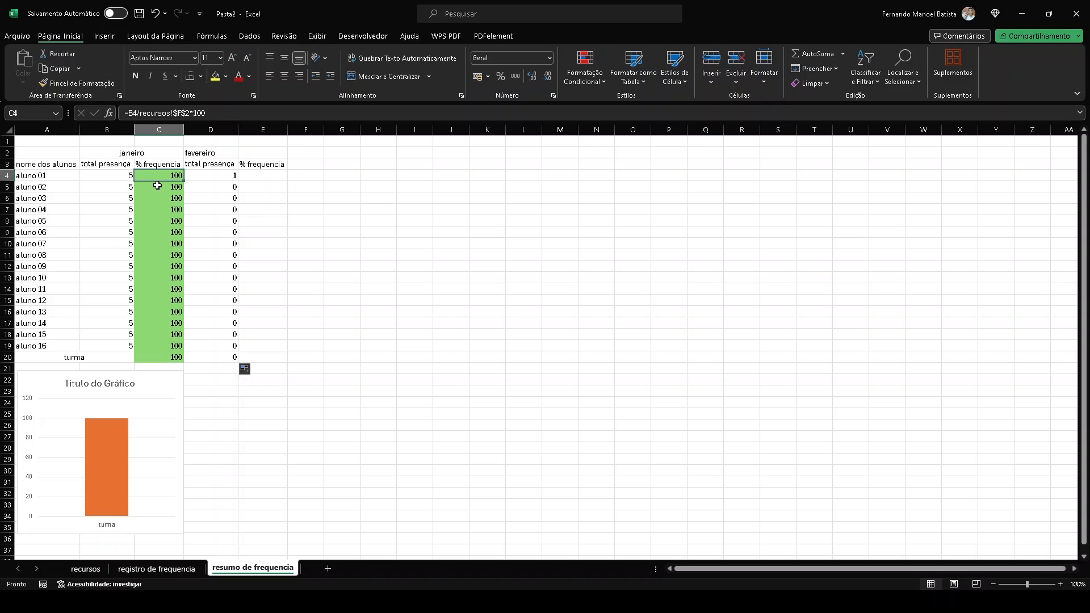
pyautogui.hotkey('ctrl', 'c')
pyautogui.click(263, 175)
pyautogui.hotkey('ctrl', 'v')
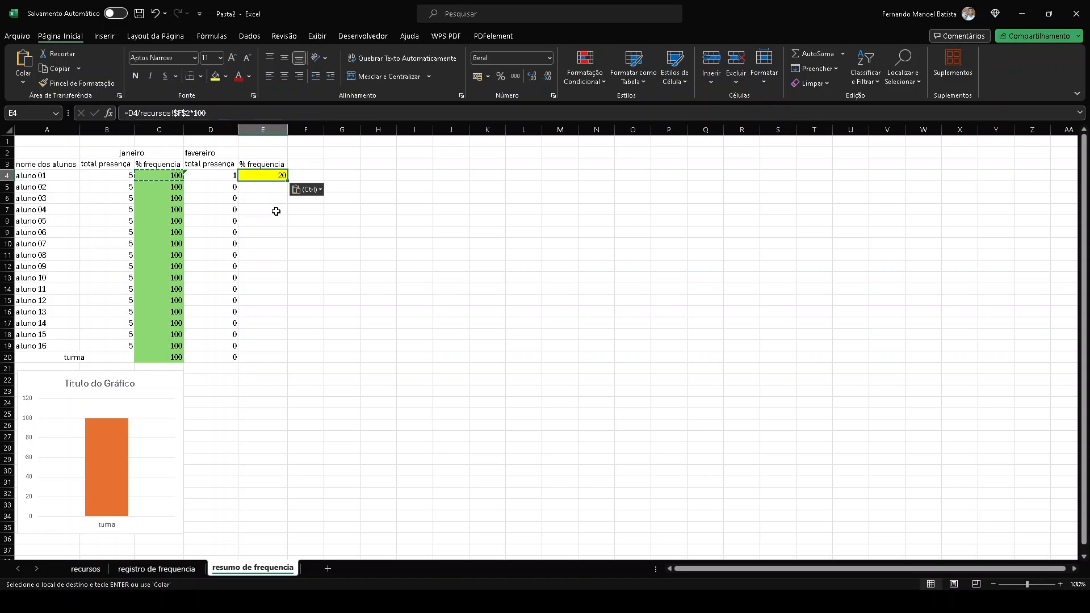
pyautogui.press('Escape')
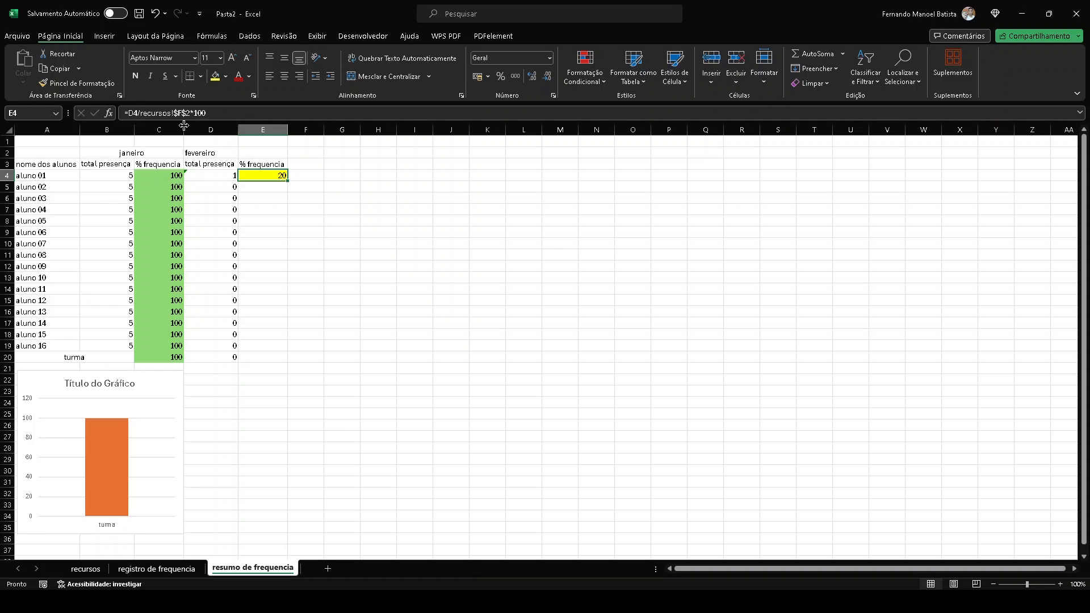
# Step: Check the total de aulas cell F2 on recursos against the % frequencia formulas in E4 and C4 of resumo de frequencia
pyautogui.click(96, 568)
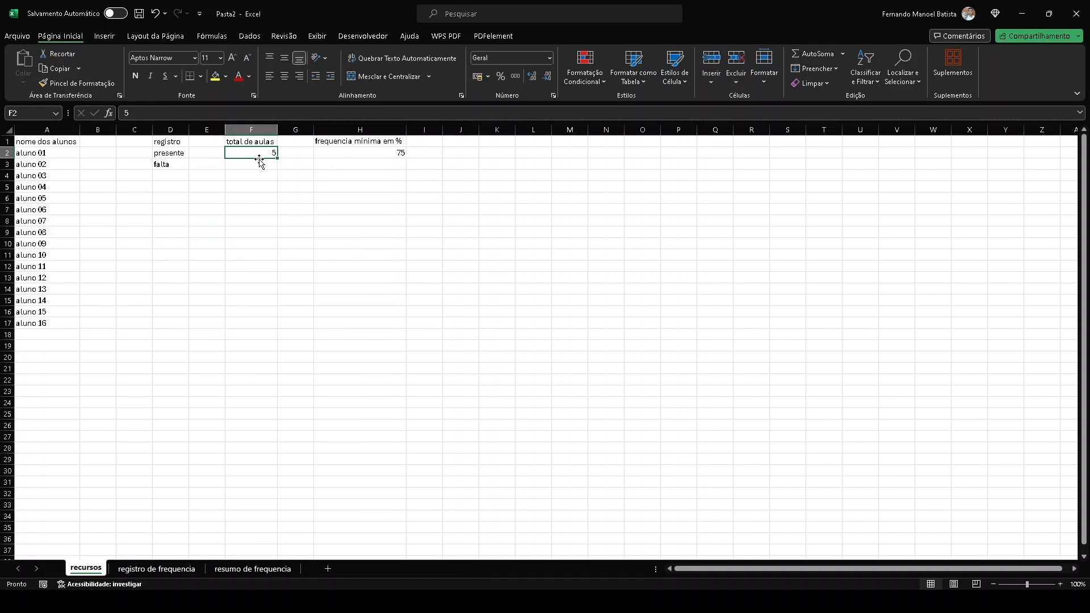
pyautogui.click(216, 570)
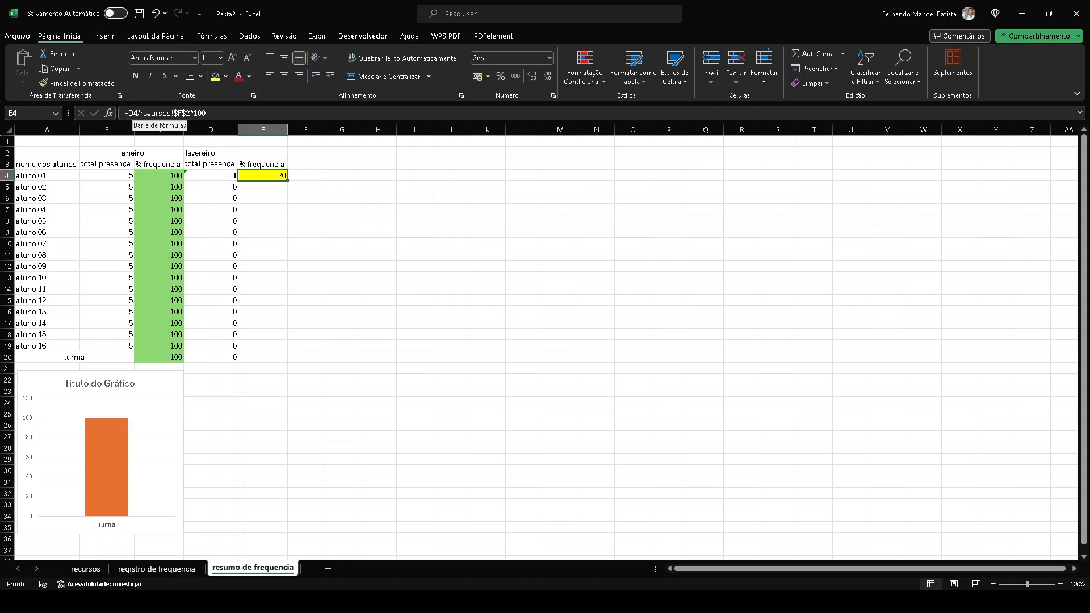
pyautogui.click(220, 177)
pyautogui.press('Right')
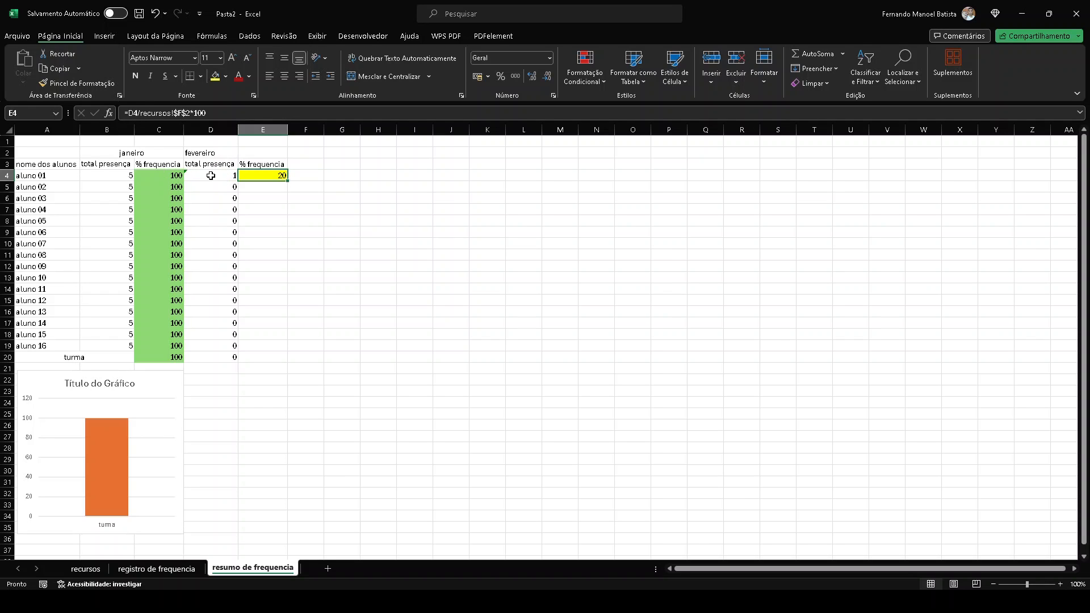
pyautogui.click(160, 175)
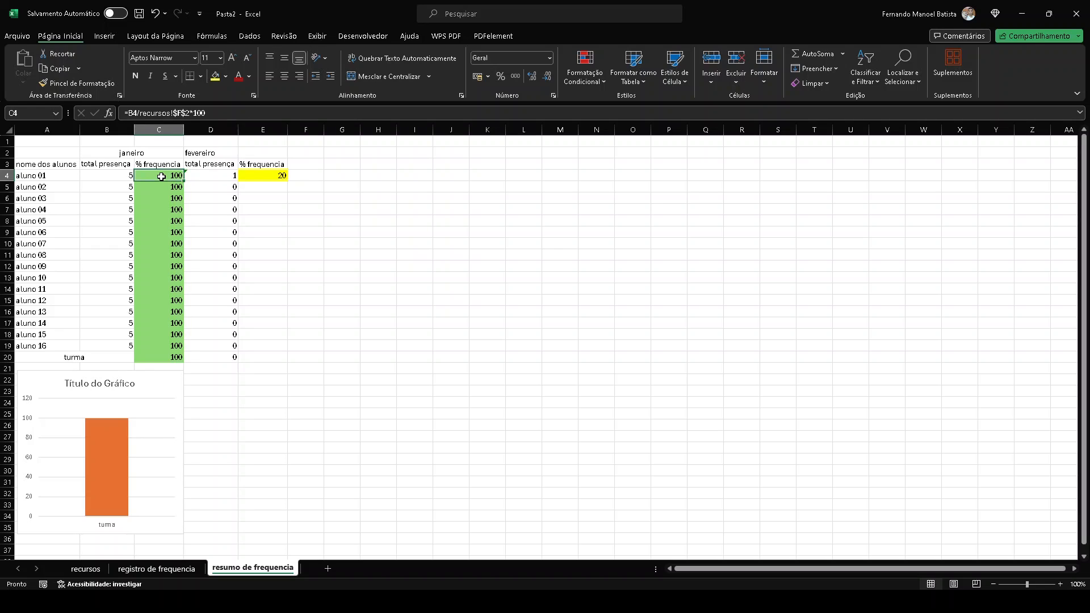
# Step: Fill the fevereiro % frequencia formula from E4 down to E19 and label D20 "turma"
pyautogui.click(261, 174)
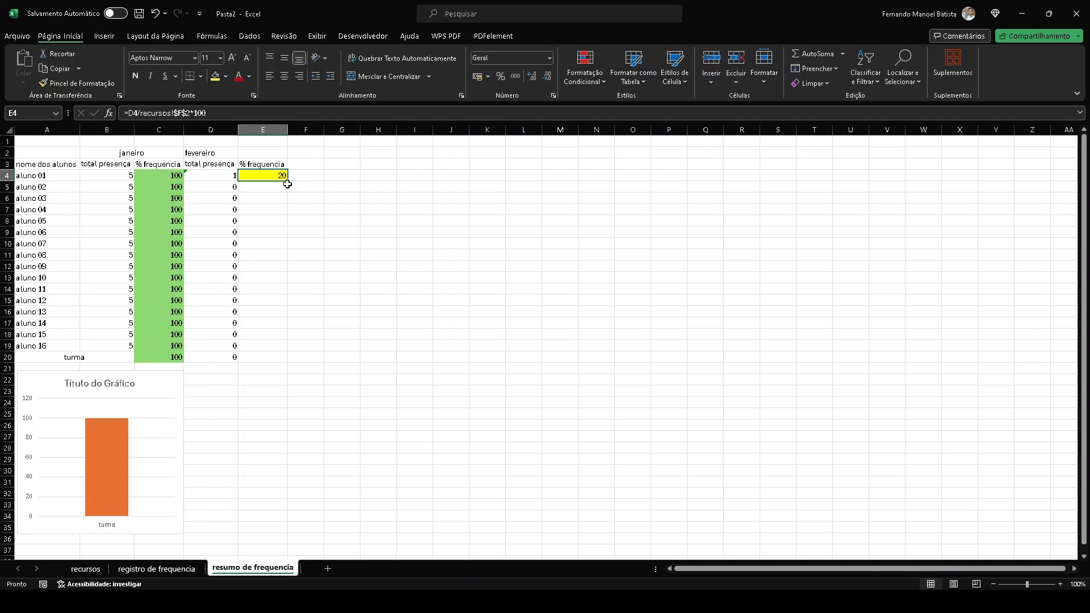
pyautogui.moveTo(288, 180); pyautogui.dragTo(209, 345)
pyautogui.hotkey('ctrl', 'z')
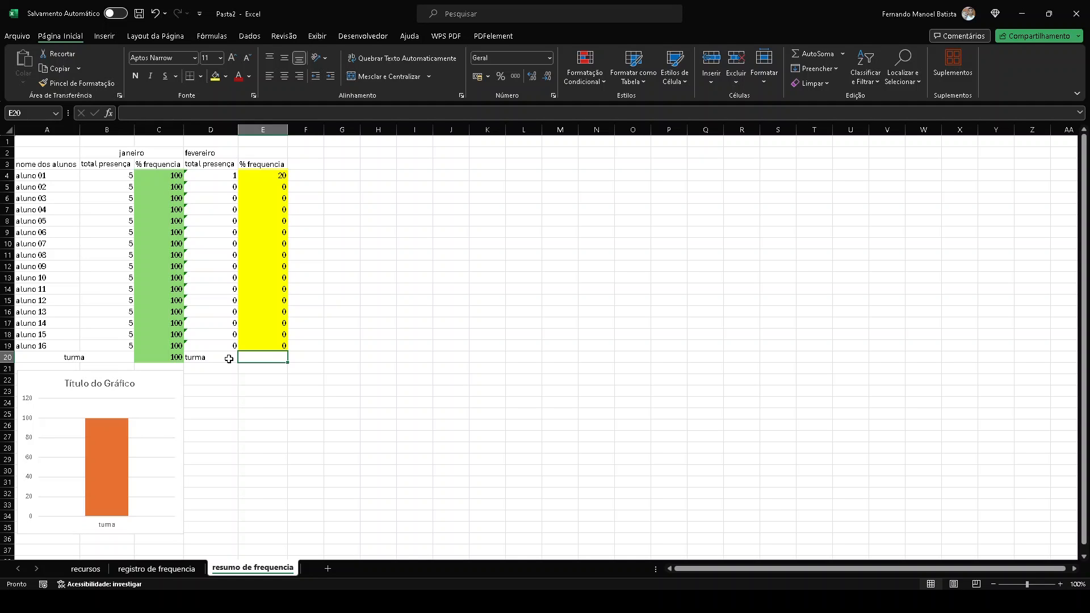
# Step: Calculate the fevereiro class average in E20 with the MÉDIA function over E4:E19
pyautogui.write('=mé')
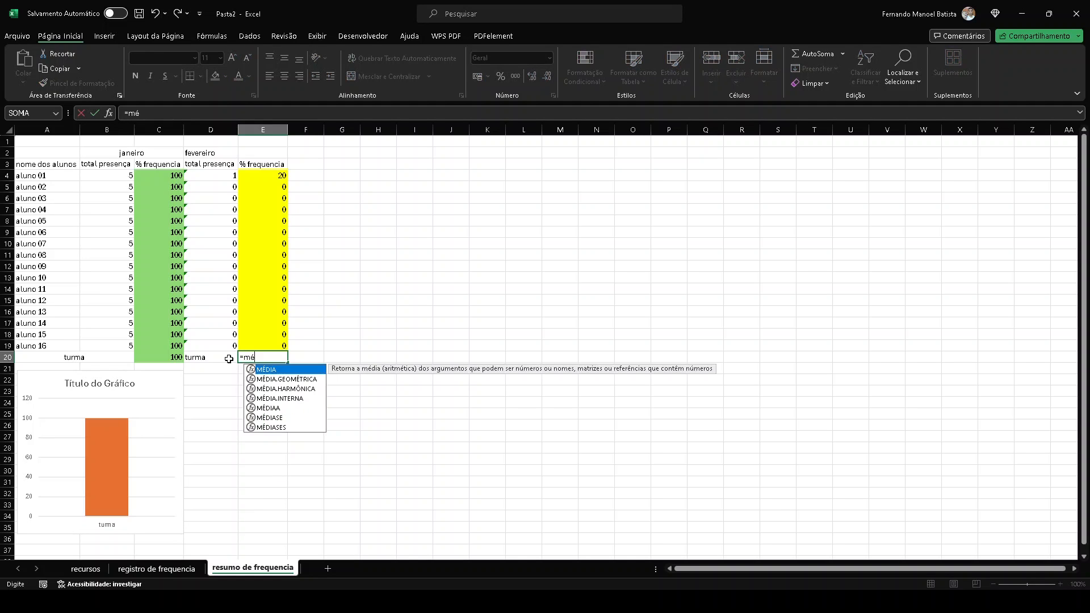
pyautogui.write('dia(')
pyautogui.press('Up')
pyautogui.hotkey('shift', 'Up')
pyautogui.hotkey('shift', 'Up')
pyautogui.hotkey('shift', 'Up')
pyautogui.hotkey('shift', 'Up')
pyautogui.hotkey('shift', 'Up')
pyautogui.hotkey('shift', 'Up')
pyautogui.hotkey('shift', 'Up')
pyautogui.hotkey('shift', 'Up')
pyautogui.hotkey('shift', 'Up')
pyautogui.hotkey('shift', 'Up')
pyautogui.hotkey('shift', 'Up')
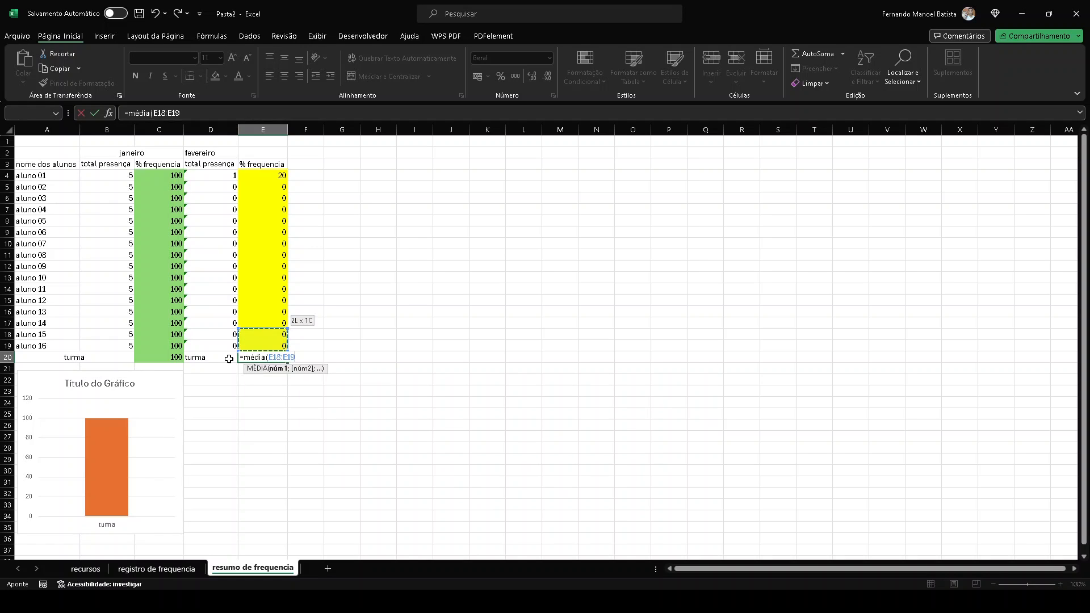
pyautogui.hotkey('shift', 'Up')
pyautogui.hotkey('shift', 'Up')
pyautogui.hotkey('shift', 'Up')
pyautogui.press('Return')
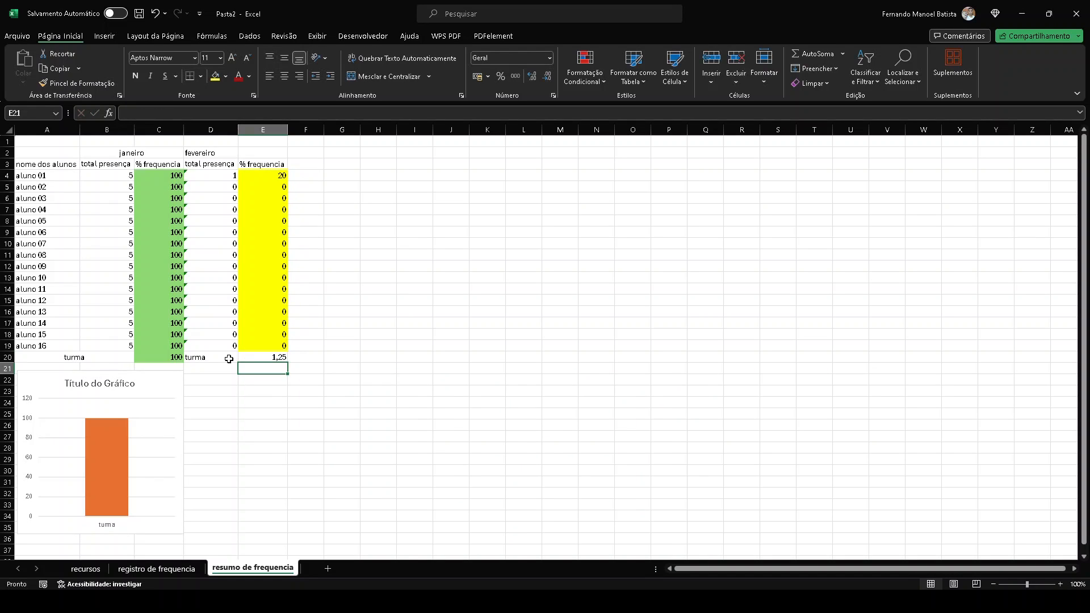
# Step: Shade the turma label cells A20 and D20 blue
pyautogui.click(204, 356)
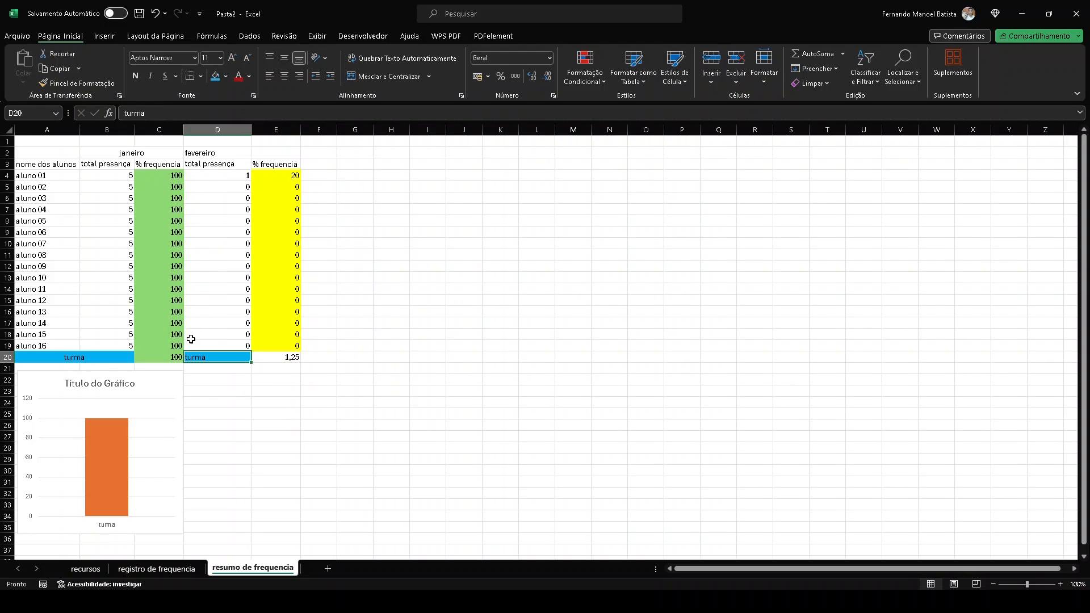
# Step: Copy the formatting of E19 onto the fevereiro class average in E20 with the format painter
pyautogui.click(264, 360)
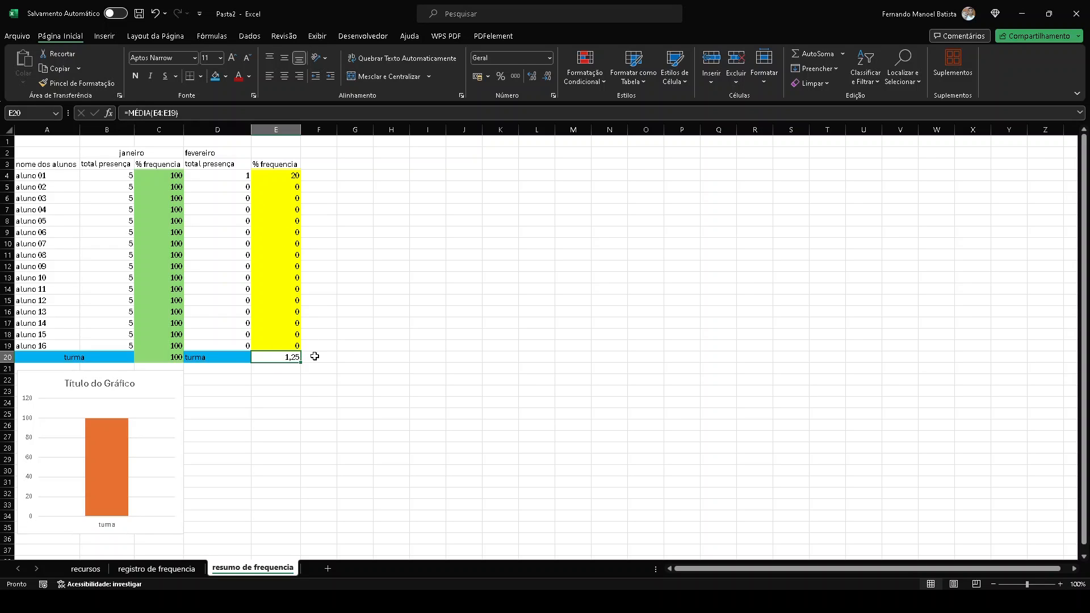
pyautogui.click(282, 341)
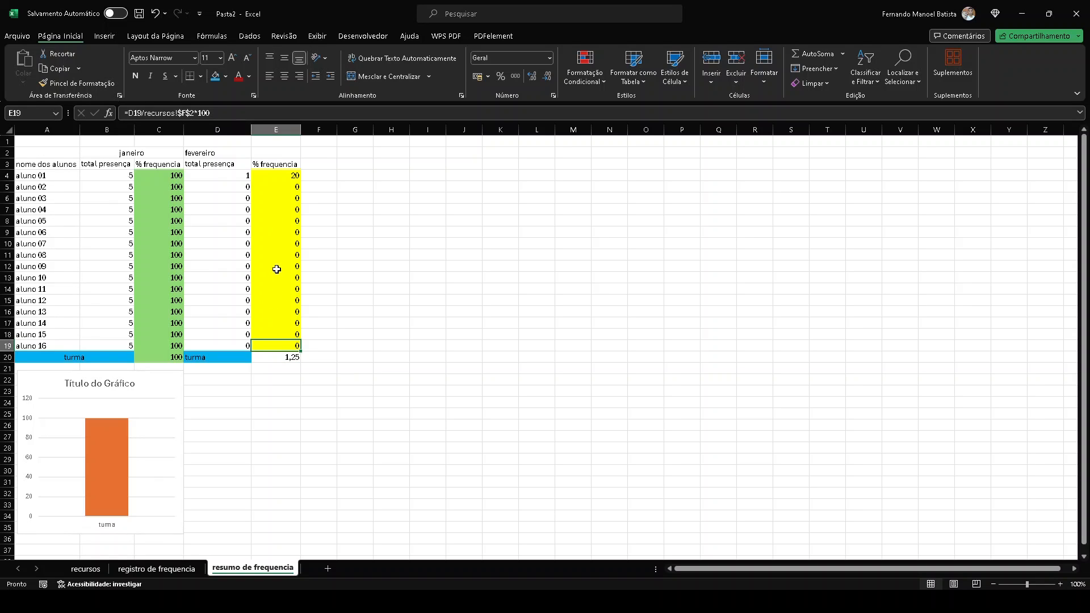
pyautogui.click(100, 85)
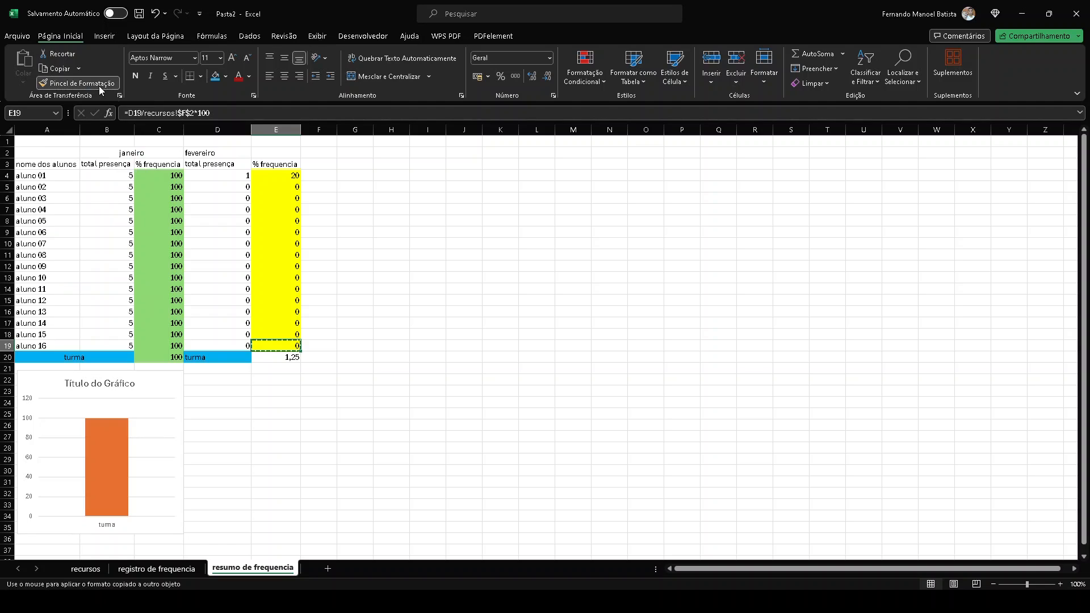
pyautogui.click(289, 357)
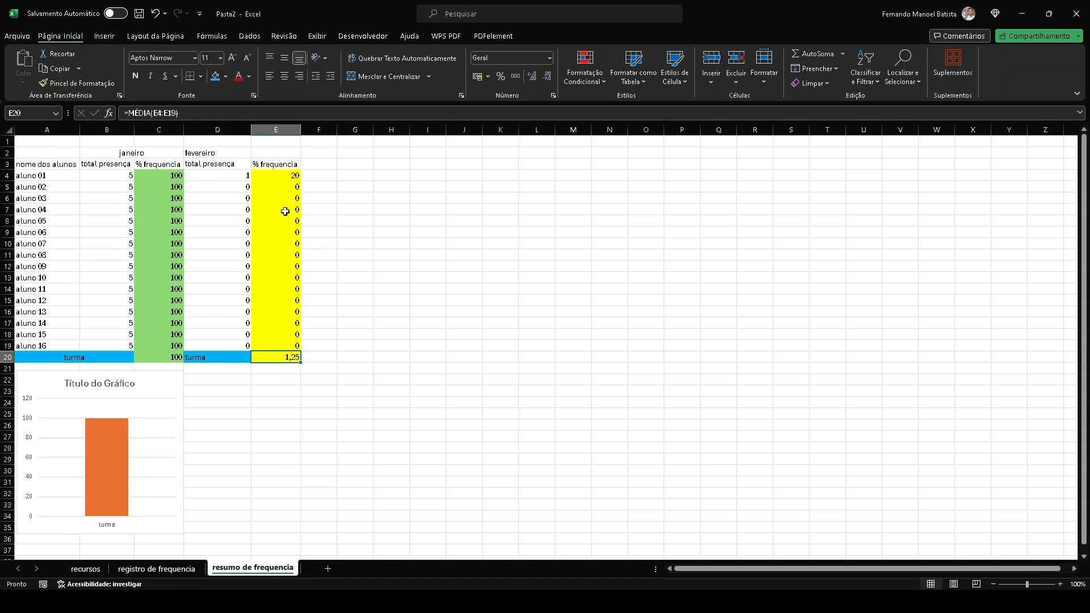
# Step: Fill the whole fevereiro register, H4:L19 on registro de frequencia, with "presente" and check the resumo de frequencia sheet
pyautogui.click(164, 571)
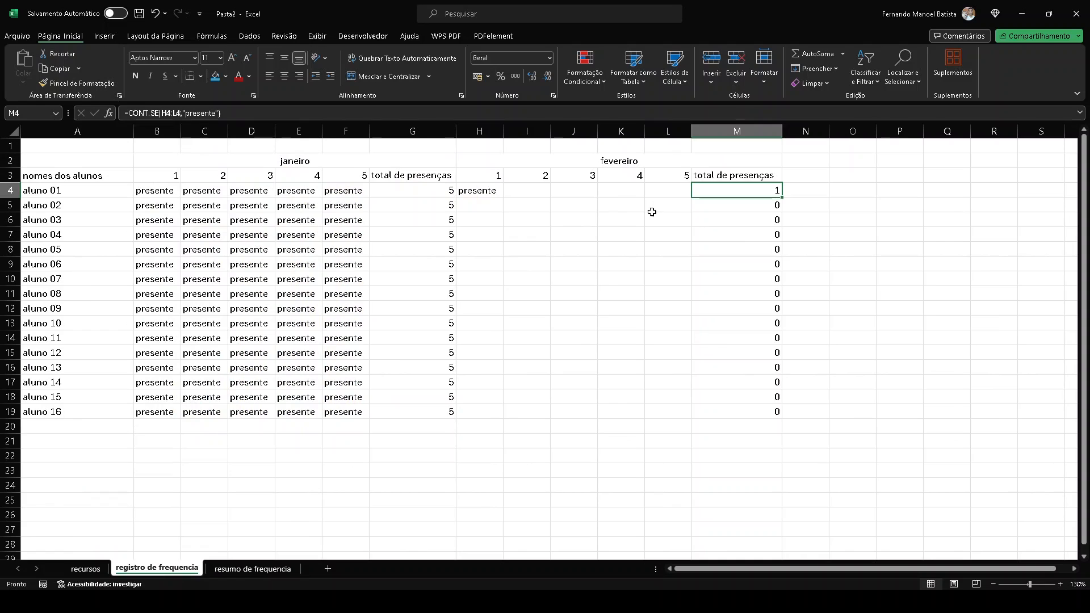
pyautogui.click(470, 191)
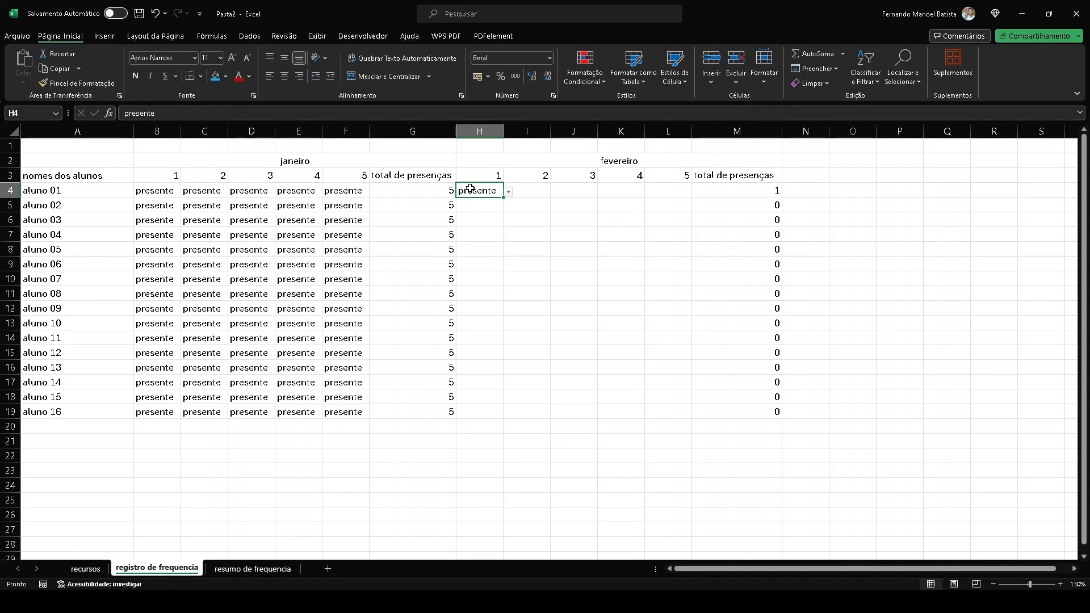
pyautogui.hotkey('ctrl', 'c')
pyautogui.moveTo(476, 192); pyautogui.dragTo(664, 409)
pyautogui.hotkey('ctrl', 'v')
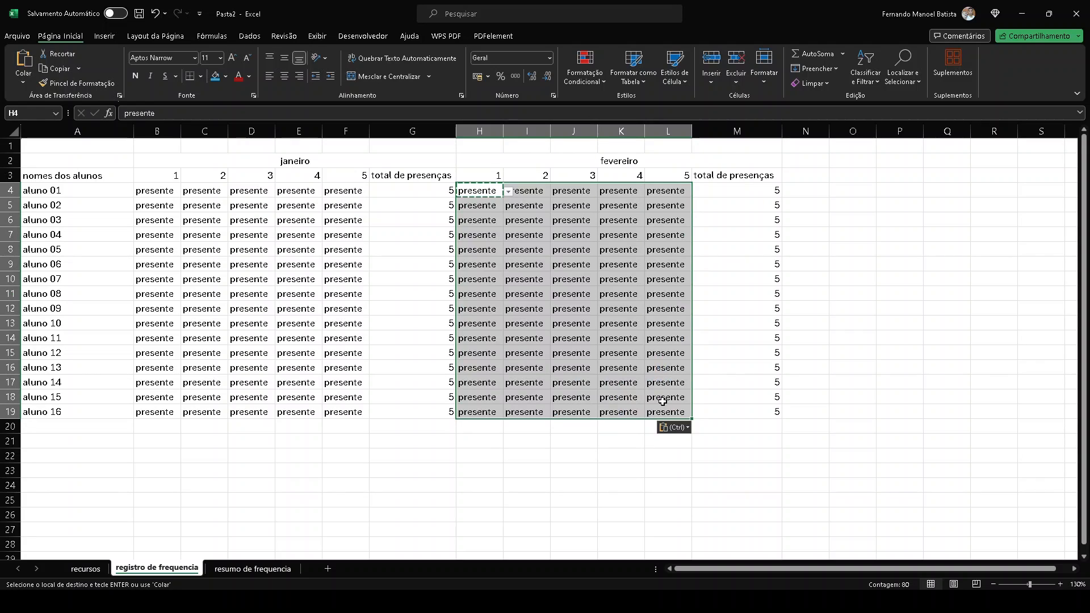
pyautogui.hotkey('ctrl', 'pagedown')
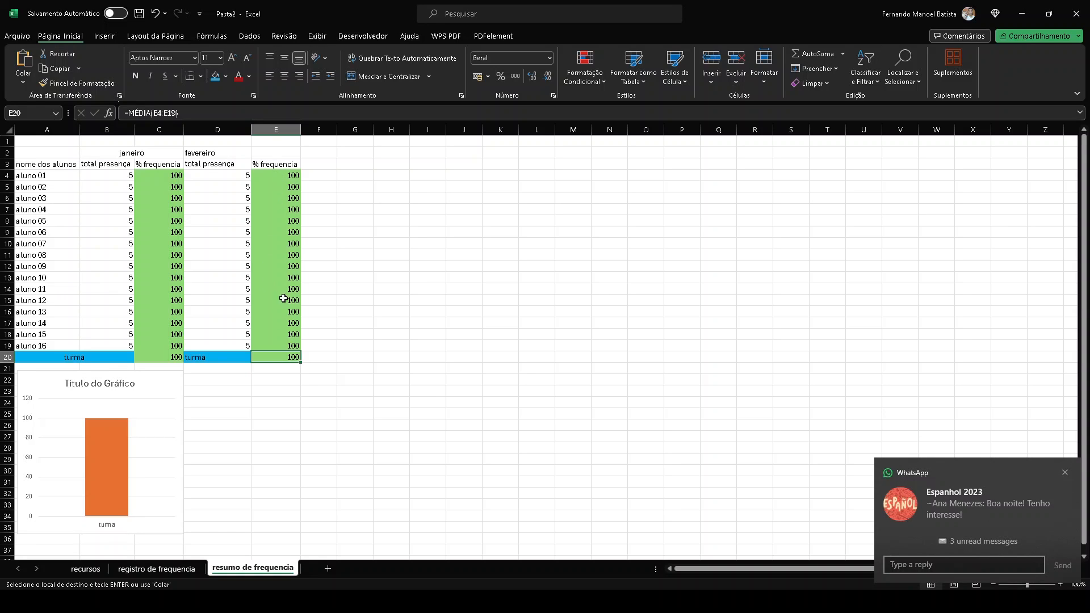
# Step: Replace the fevereiro entries of aluno 01 to aluno 08 (H4:L11) on registro de frequencia with "falta"
pyautogui.hotkey('ctrl', 'pageup')
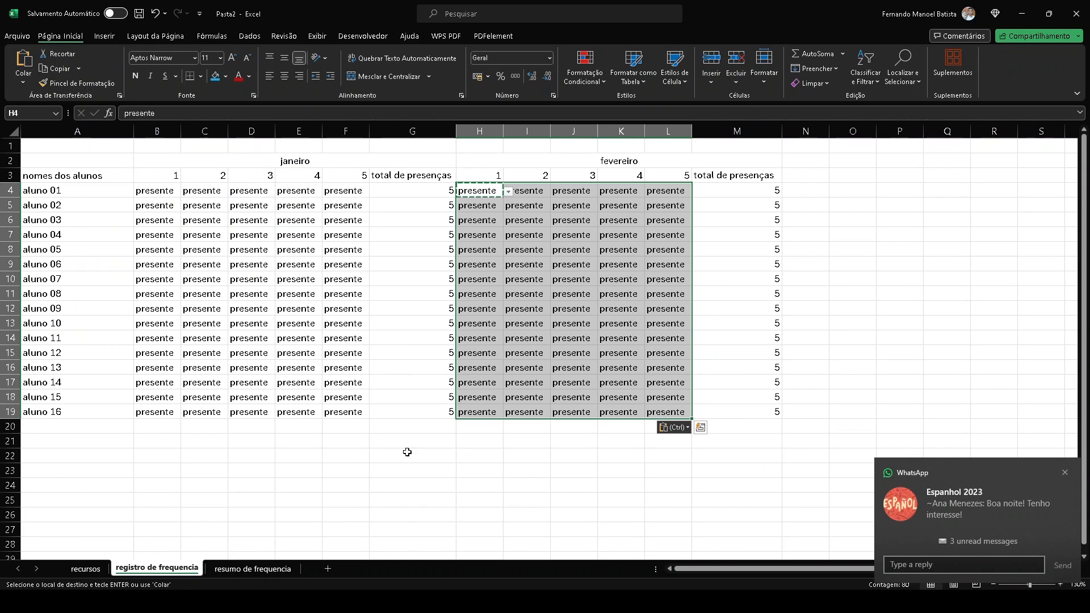
pyautogui.moveTo(482, 184); pyautogui.dragTo(654, 291)
pyautogui.press('Delete')
pyautogui.click(488, 190)
pyautogui.click(508, 192)
pyautogui.click(486, 214)
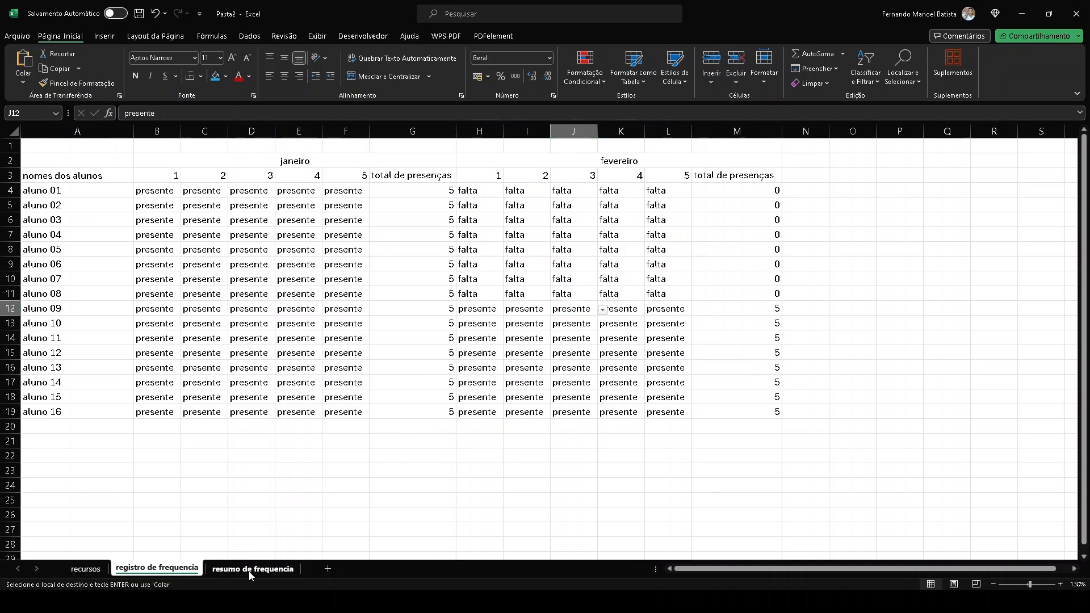
# Step: Insert a Coluna Agrupada chart of D20:E20 on resumo de frequencia and place it below the fevereiro columns, beside the janeiro chart
pyautogui.click(249, 570)
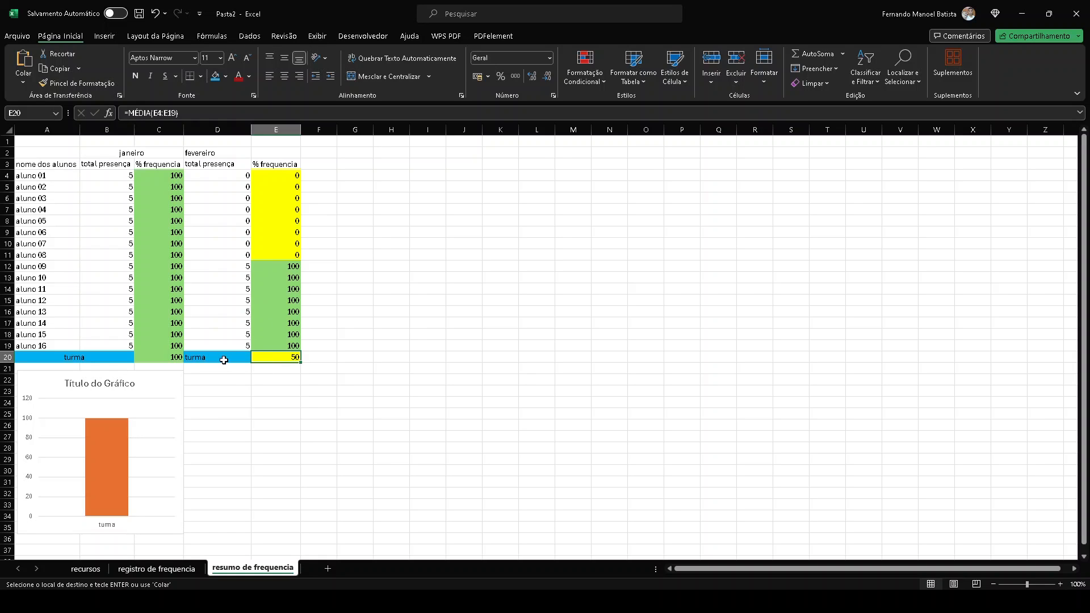
pyautogui.moveTo(221, 357); pyautogui.dragTo(271, 354)
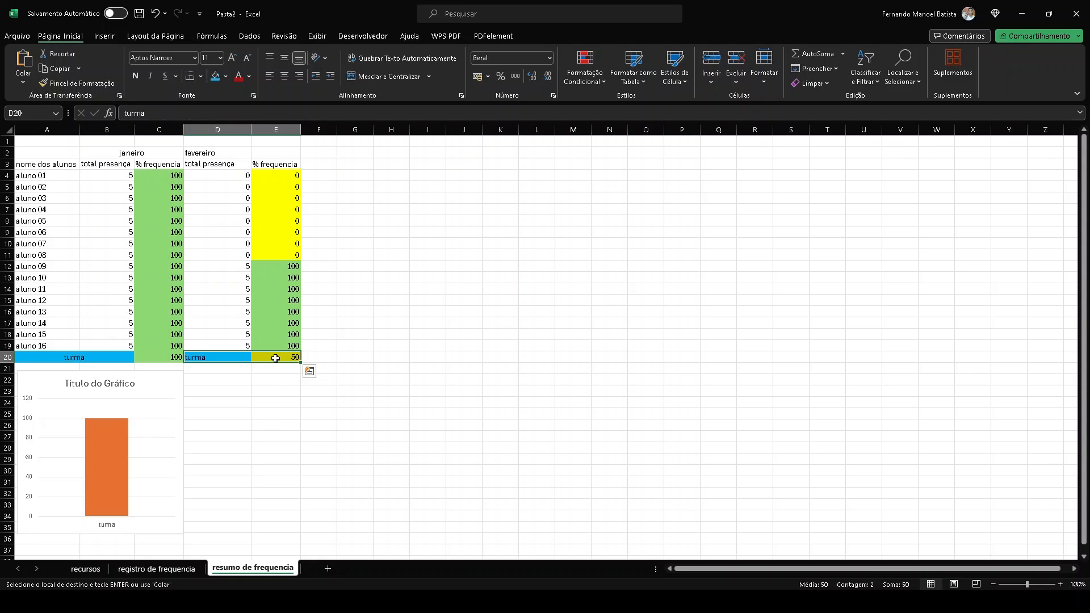
pyautogui.click(112, 40)
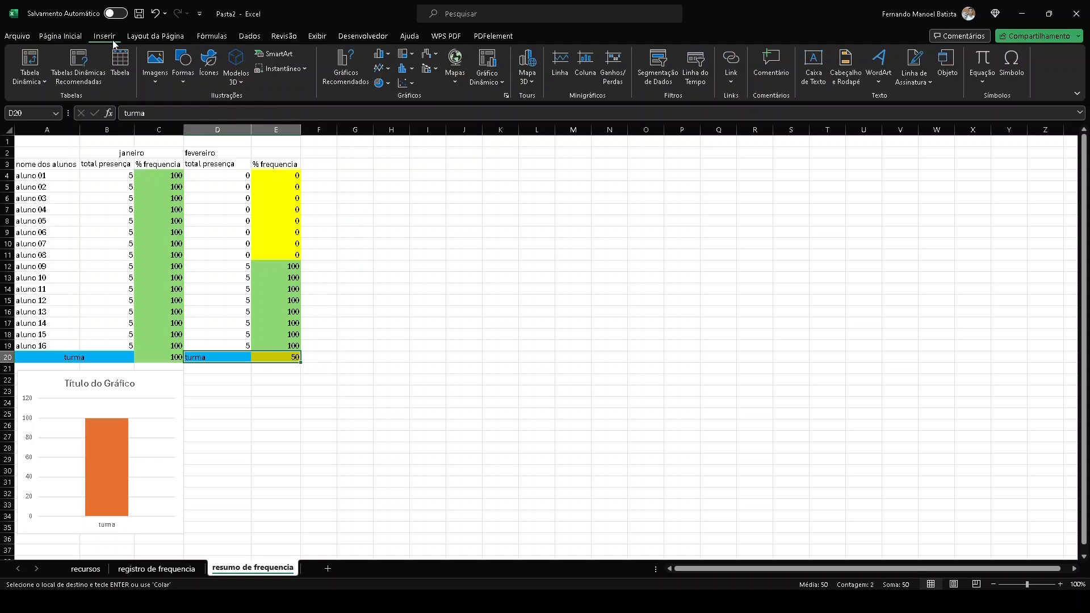
pyautogui.click(345, 68)
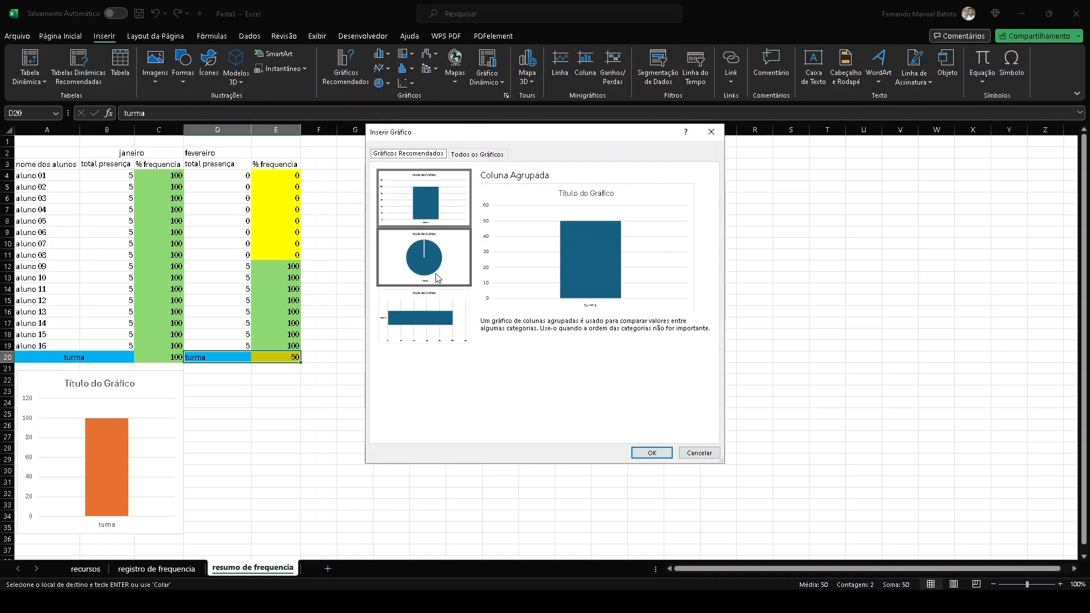
pyautogui.click(428, 197)
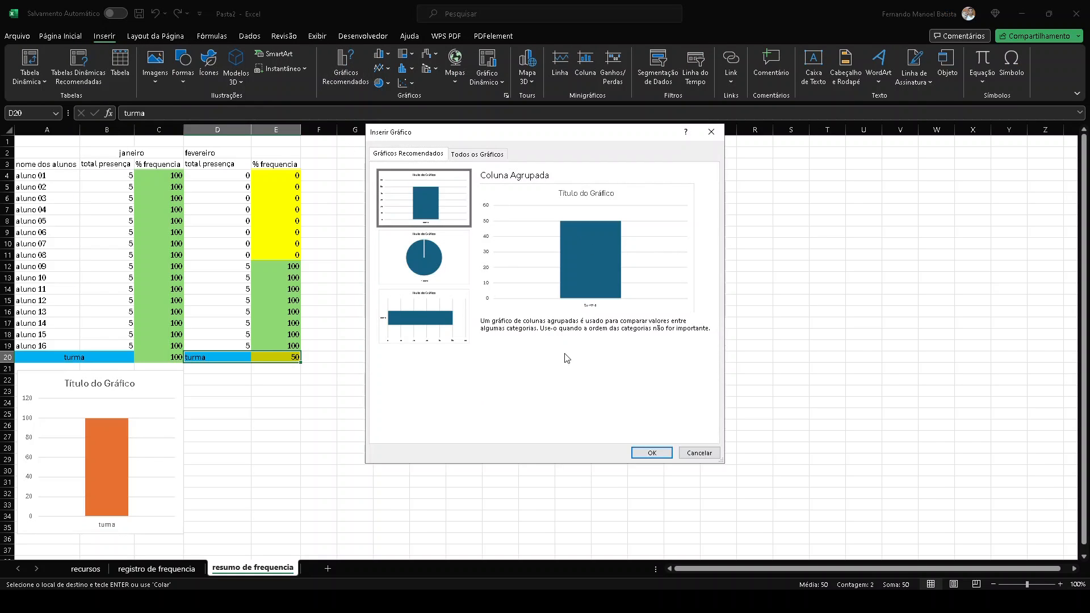
pyautogui.click(641, 453)
pyautogui.moveTo(515, 384); pyautogui.dragTo(241, 385)
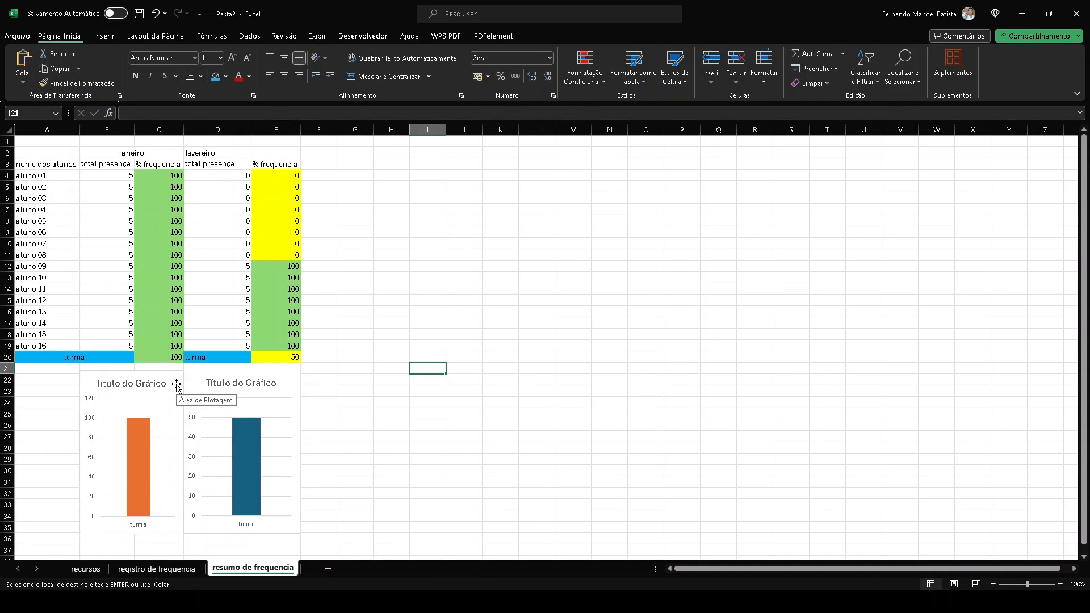
# Step: Title the orange chart "frequencia de janeiro" and the blue chart "frequencia de fevereiro"
pyautogui.doubleClick(143, 384)
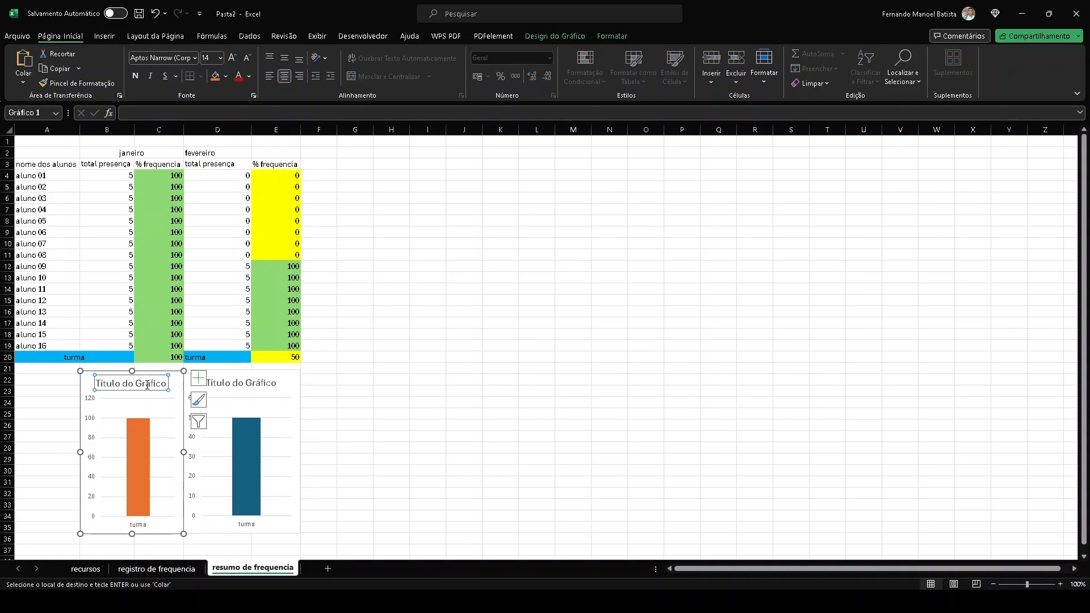
pyautogui.tripleClick(143, 383)
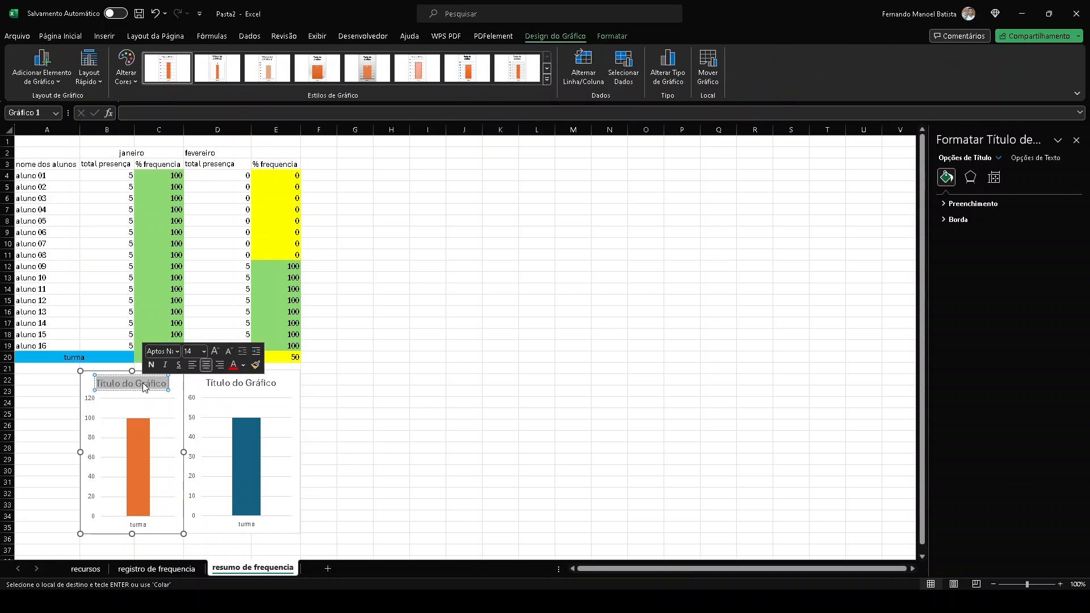
pyautogui.write('frequencia de janeiro')
pyautogui.click(230, 386)
pyautogui.tripleClick(229, 386)
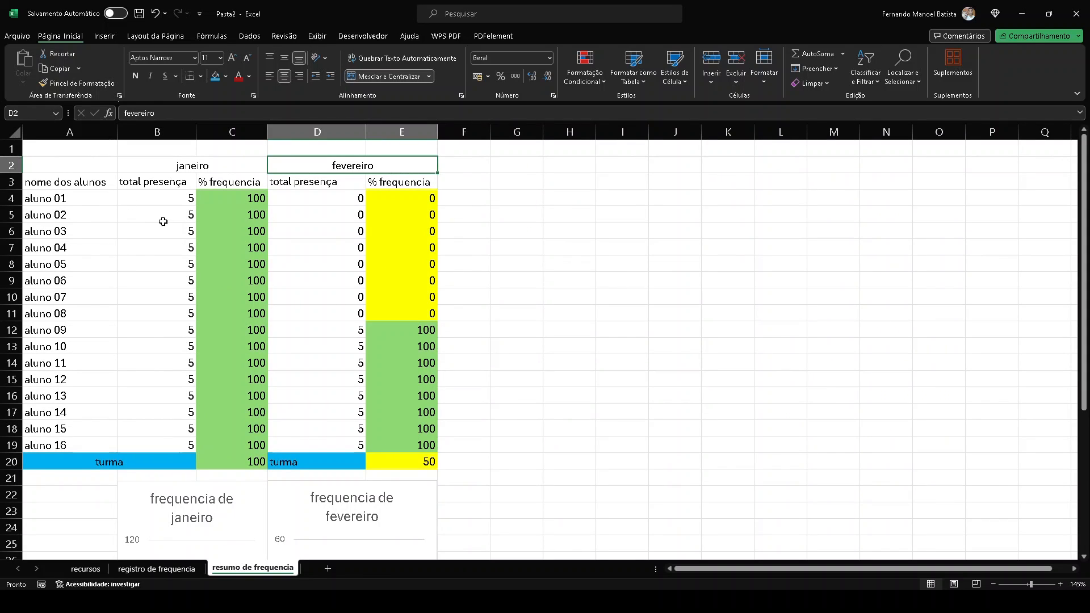
pyautogui.scroll(-2, 375, 400)
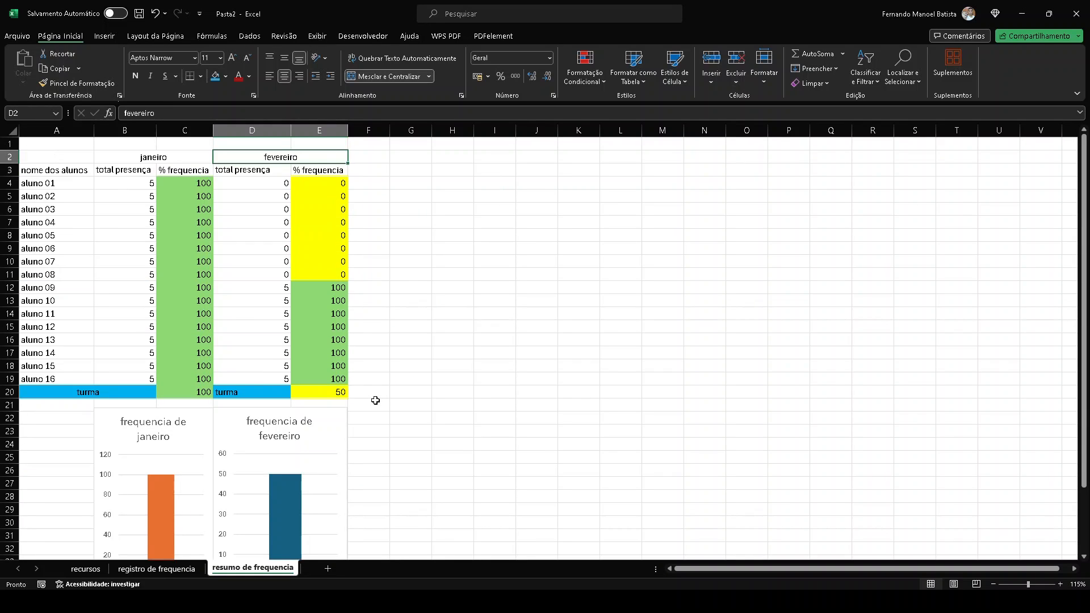
pyautogui.scroll(-3, 376, 400)
pyautogui.scroll(3, 375, 400)
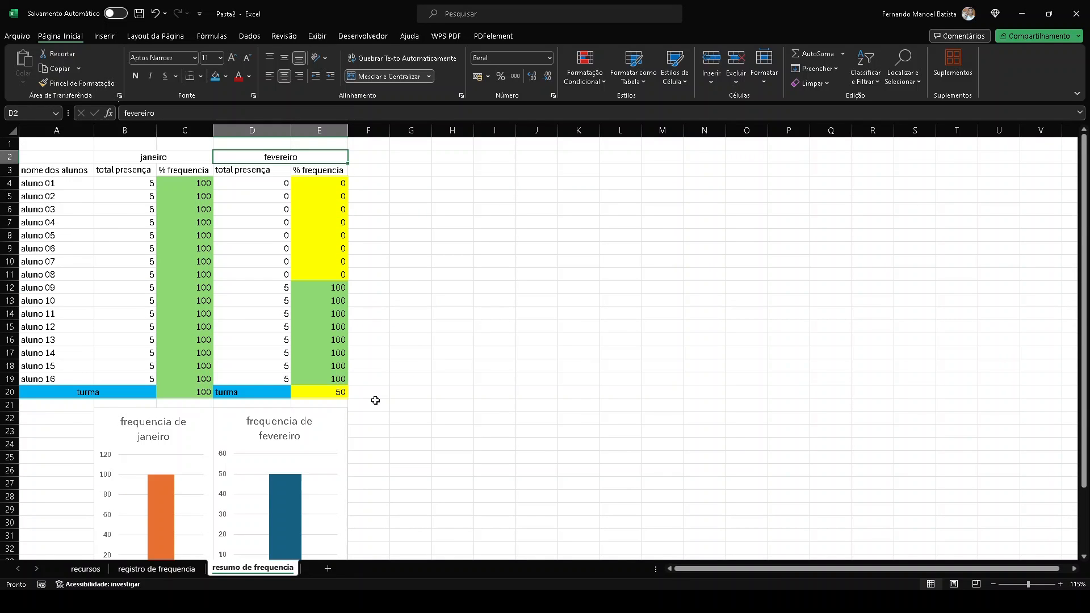